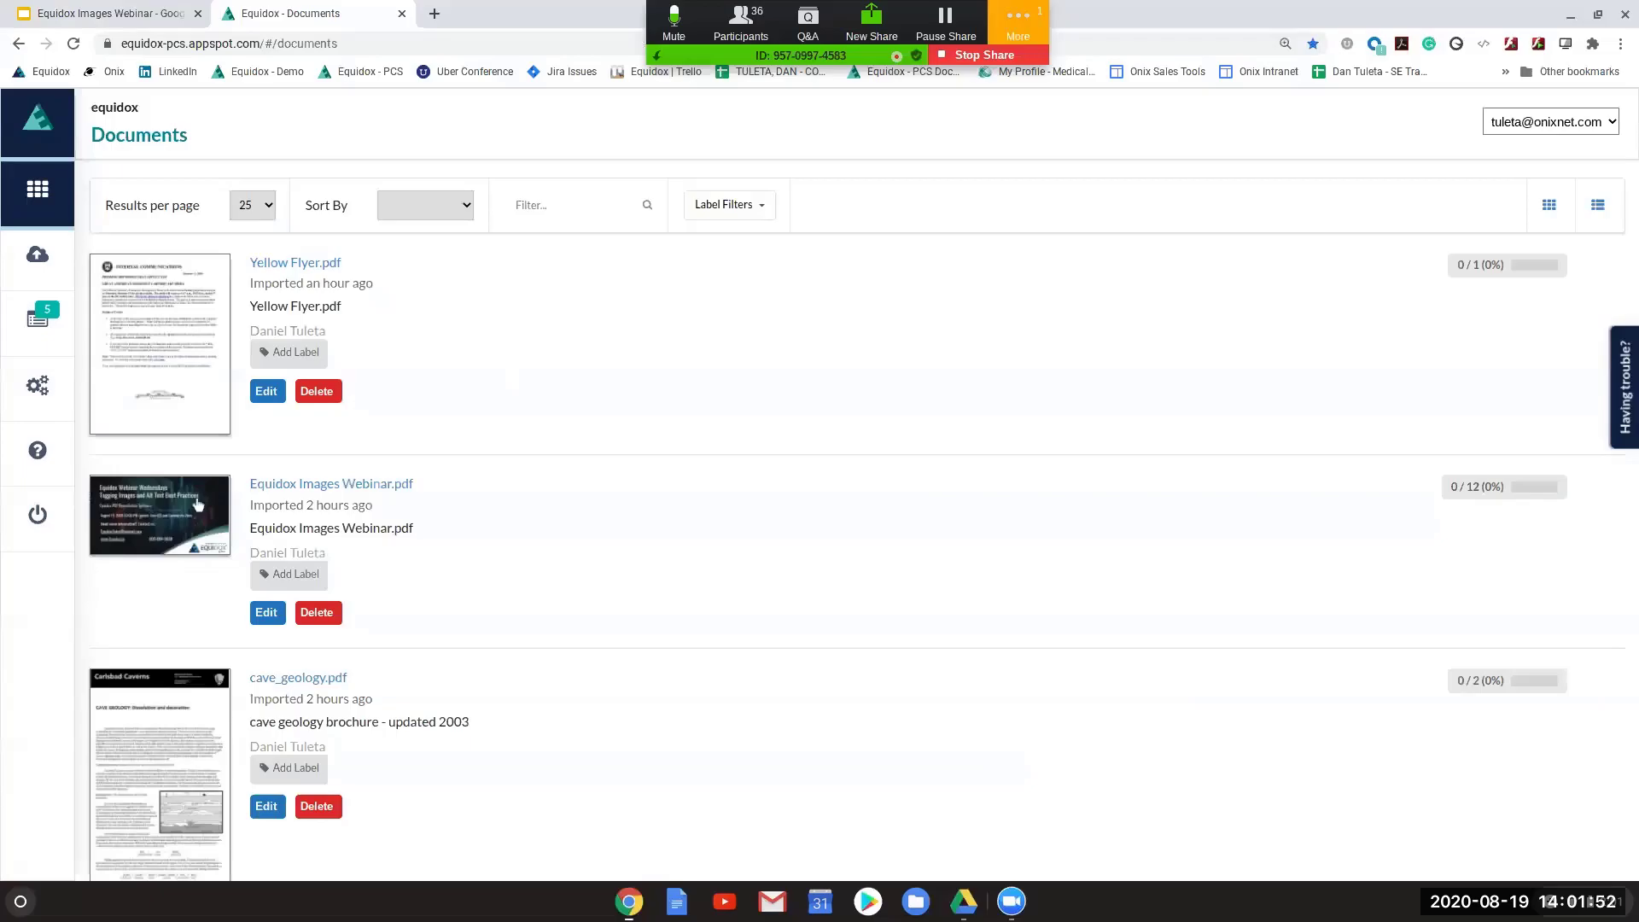
Open the Equidox Images Webinar.pdf document and go through the list of all its images
click(182, 524)
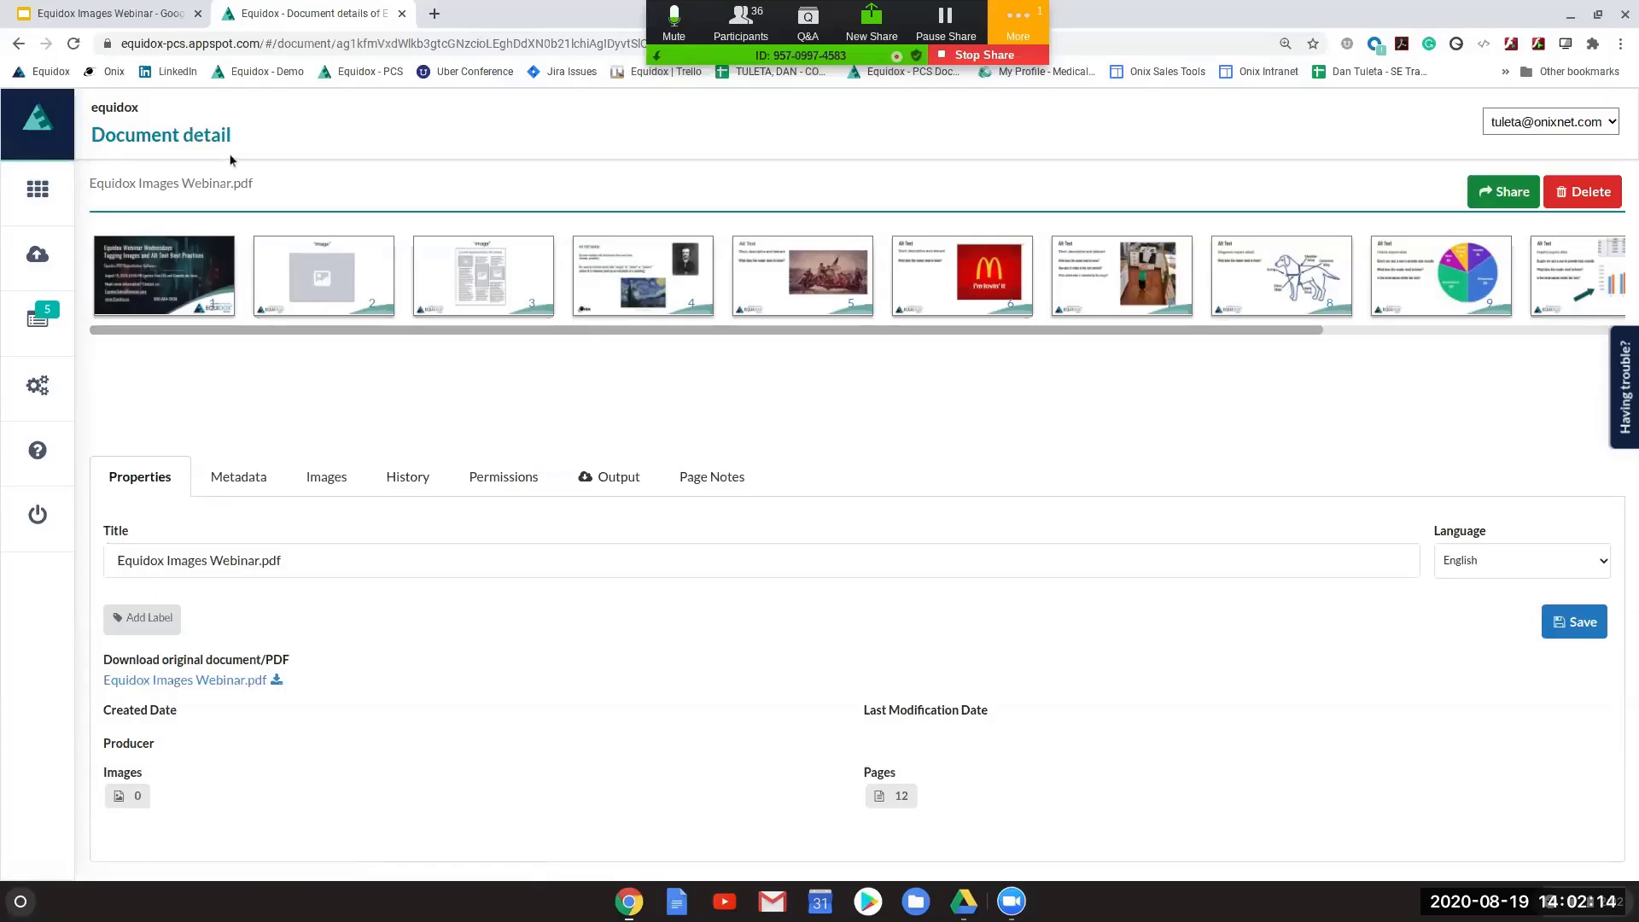
click(336, 483)
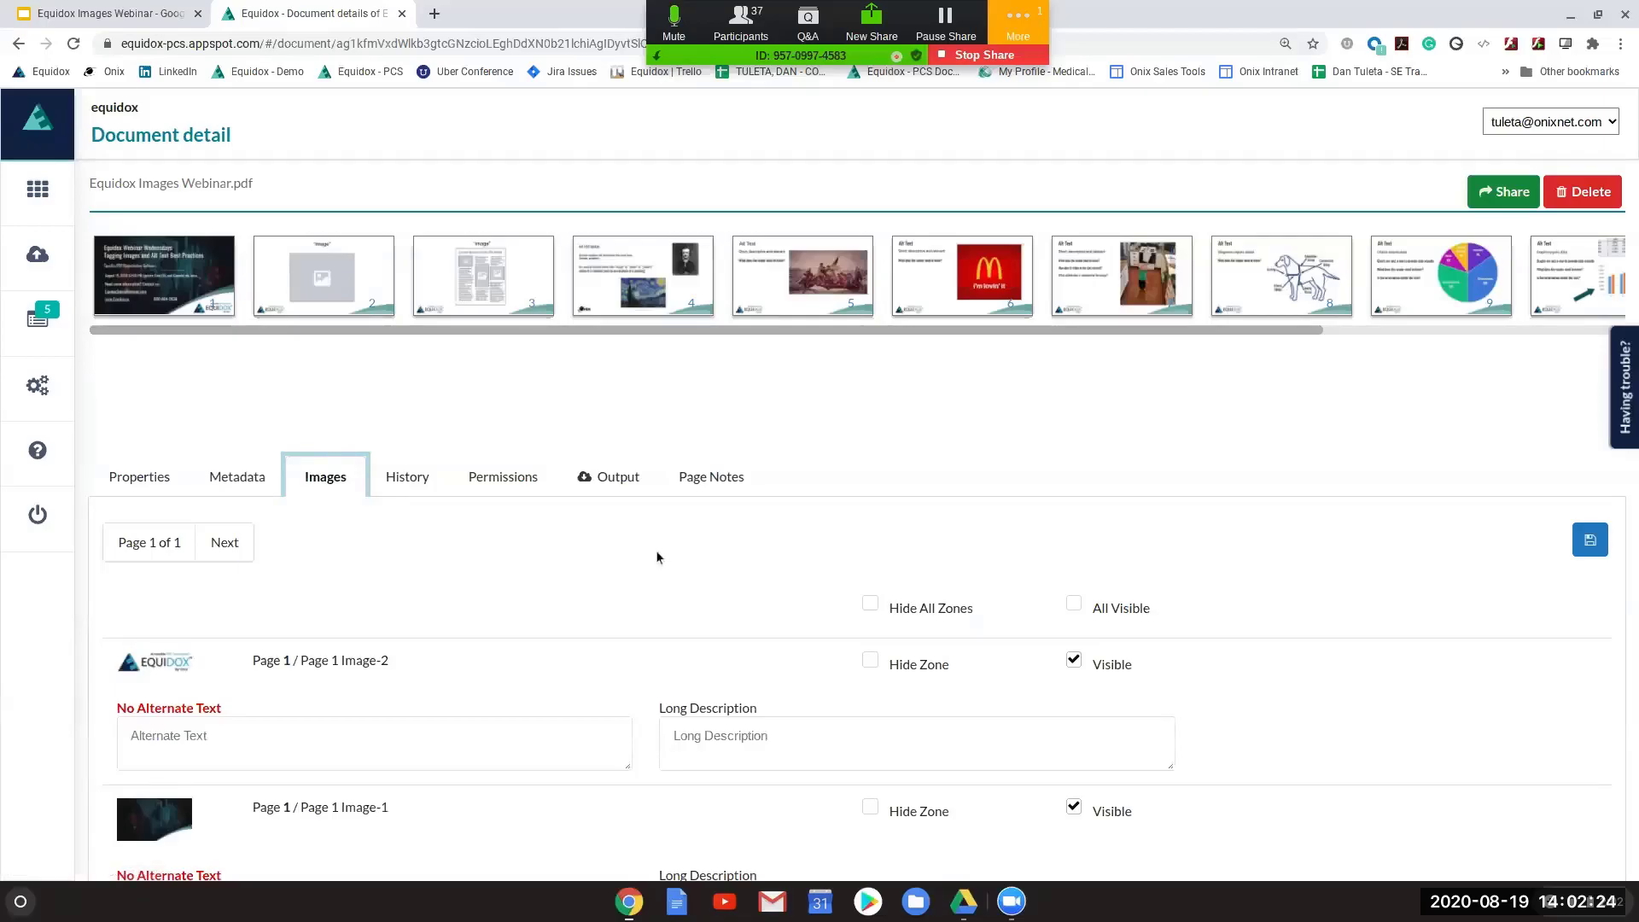
scroll(695, 558, down, 2)
scroll(695, 559, down, 7)
scroll(673, 575, down, 10)
scroll(667, 576, down, 12)
scroll(670, 578, up, 20)
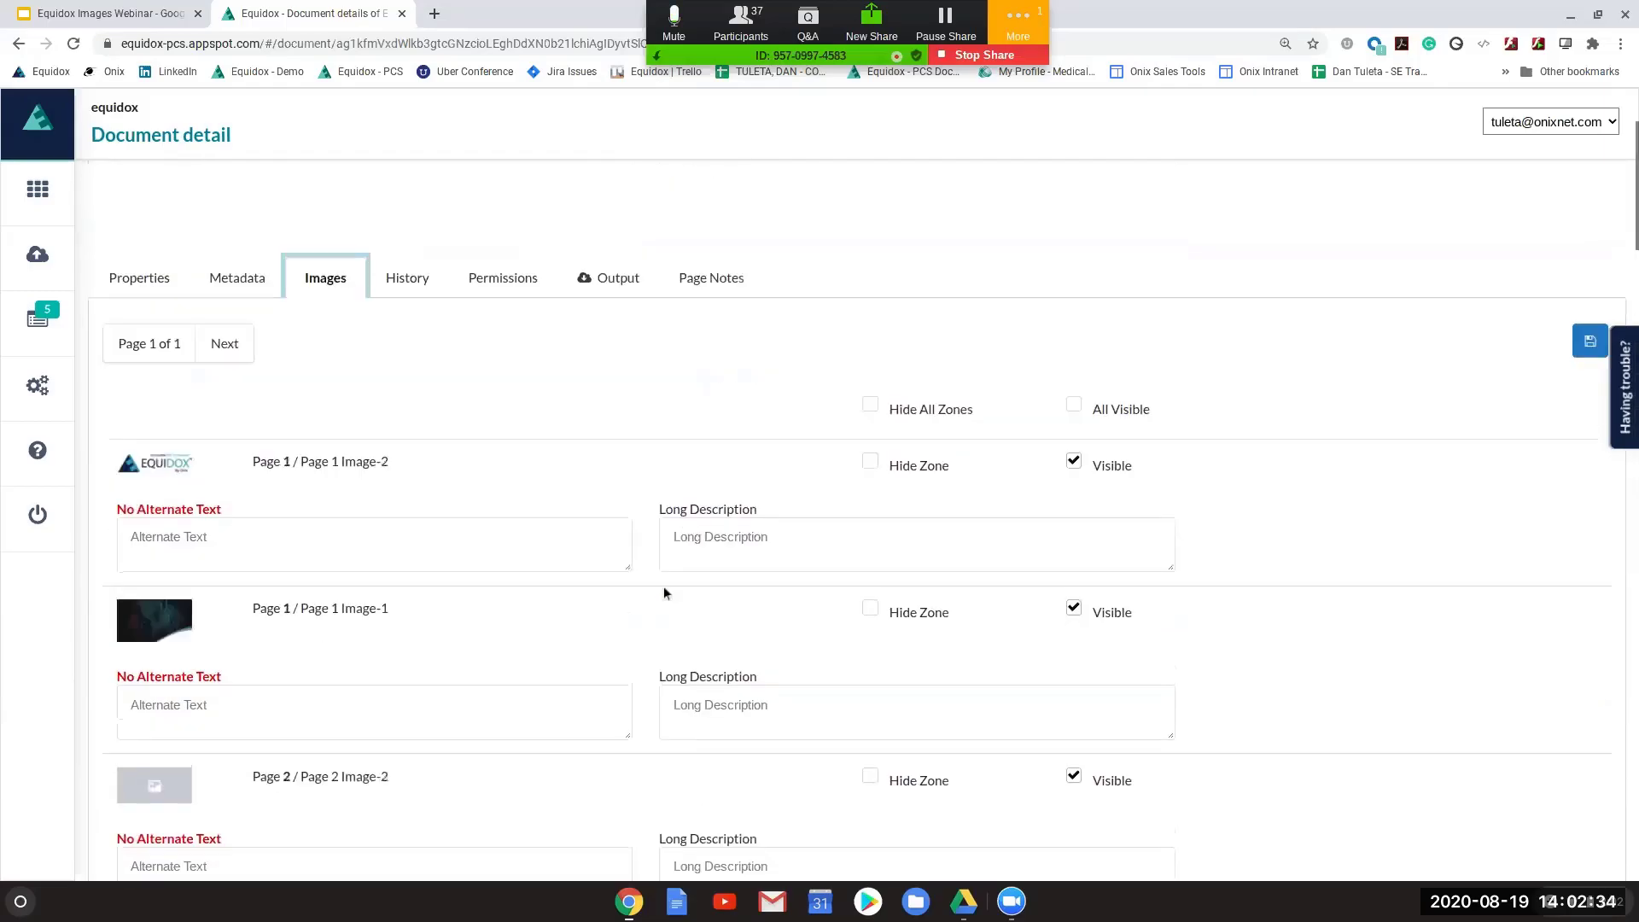
scroll(664, 589, up, 3)
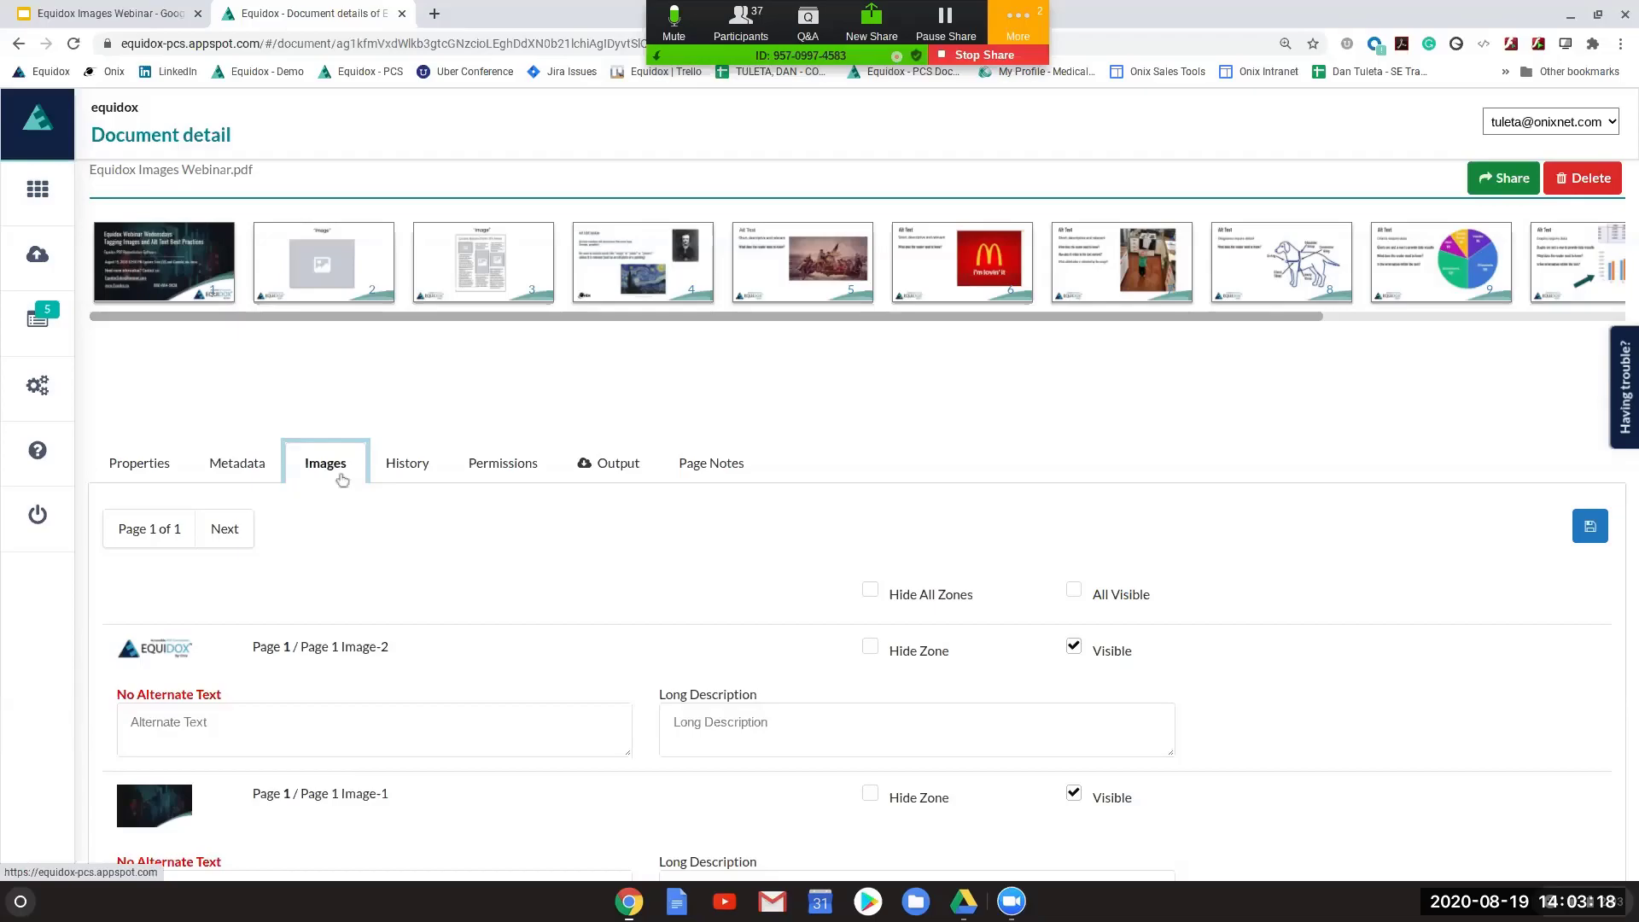
Examine the image entries for pages 1 to 4, including their alternate text and visibility settings
scroll(572, 602, down, 3)
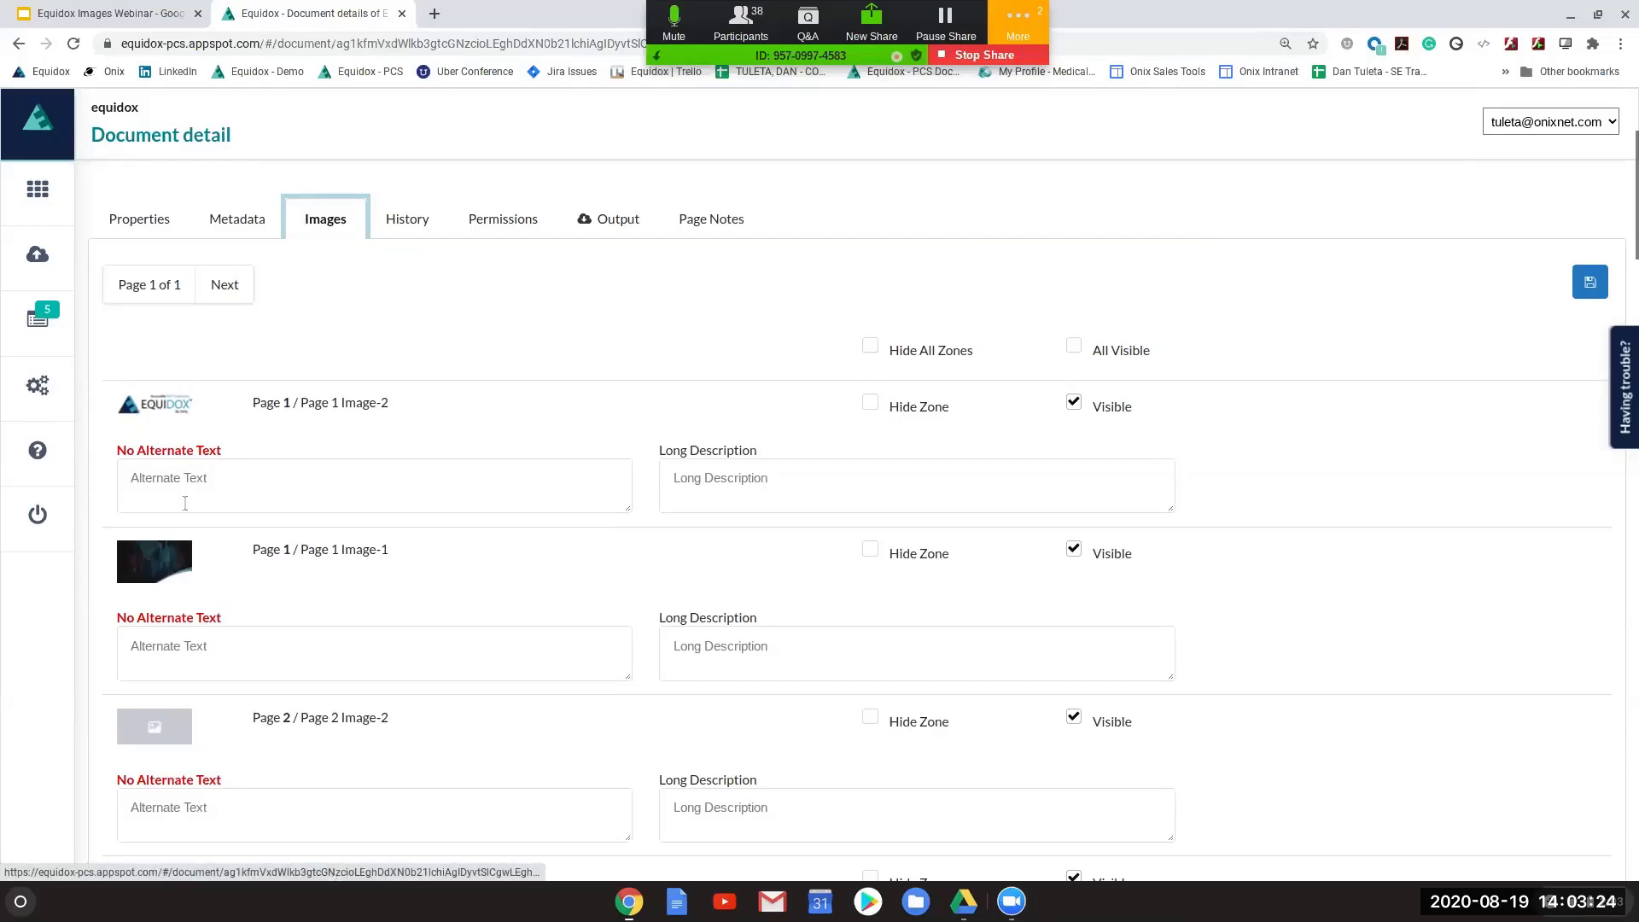
scroll(167, 538, down, 1)
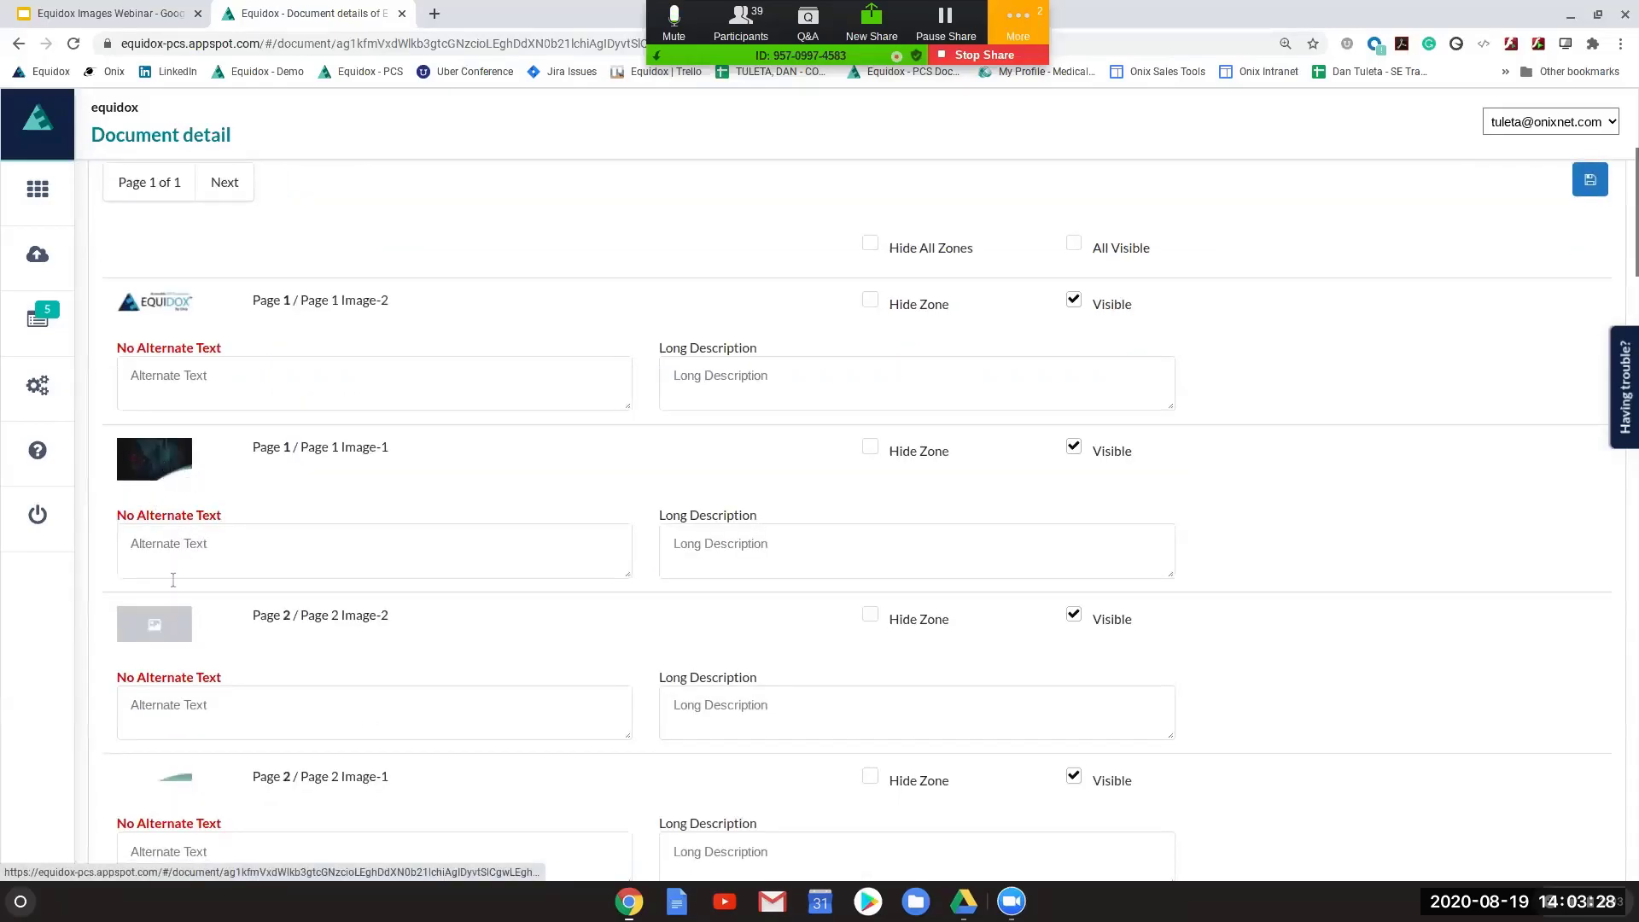
scroll(323, 645, down, 2)
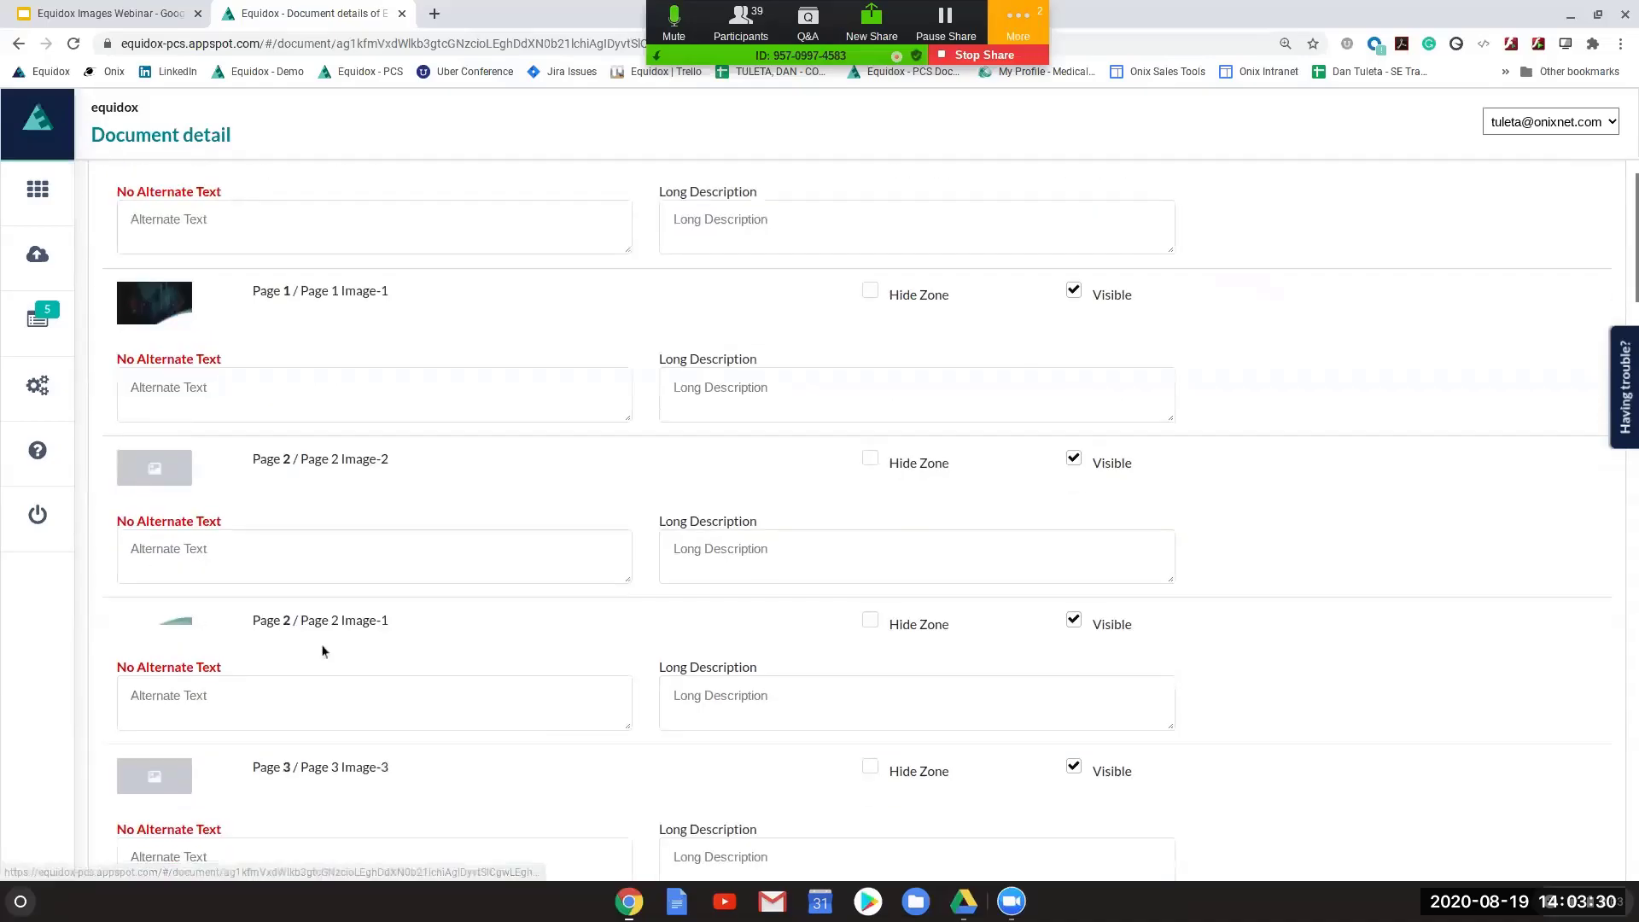
scroll(331, 646, down, 1)
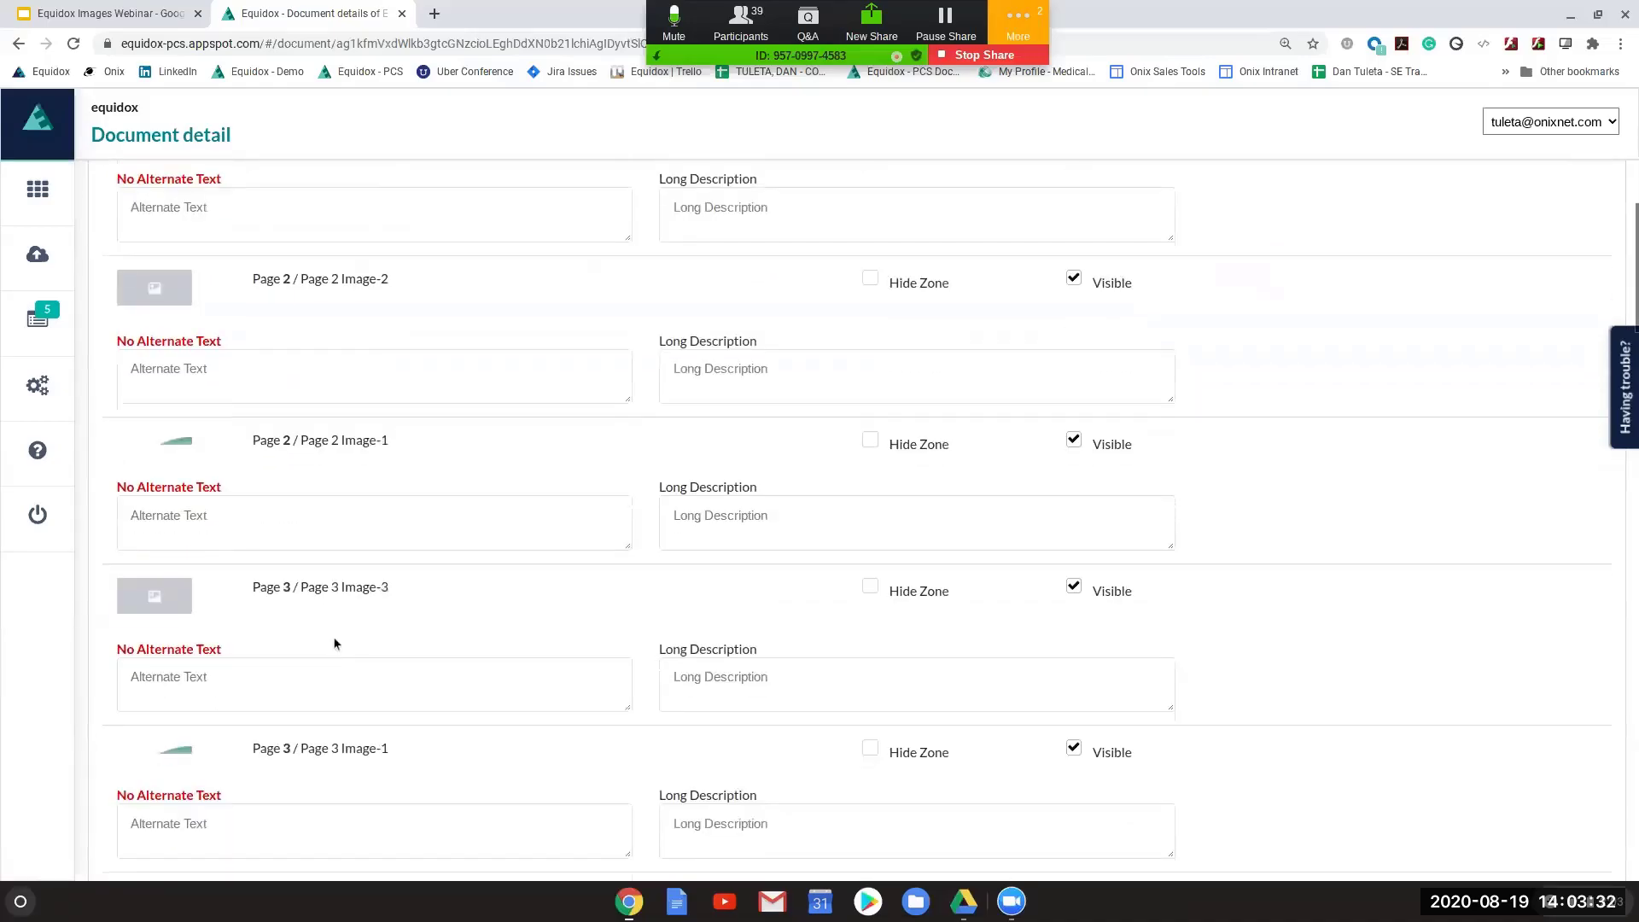
scroll(337, 639, down, 1)
scroll(336, 637, down, 1)
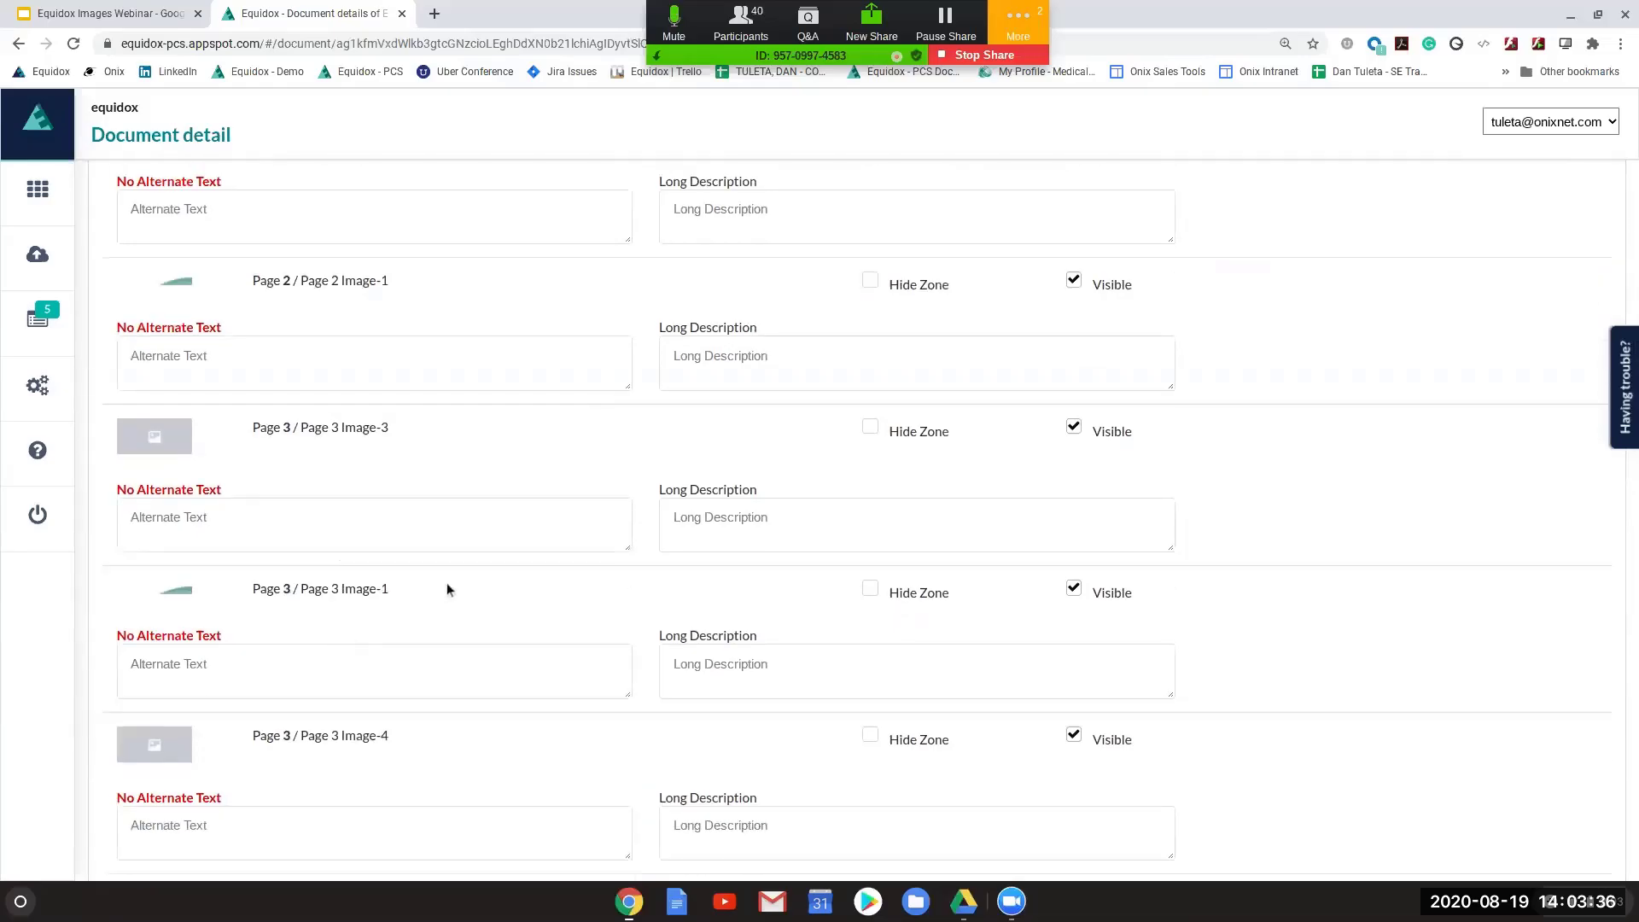
scroll(447, 589, down, 2)
scroll(454, 555, down, 2)
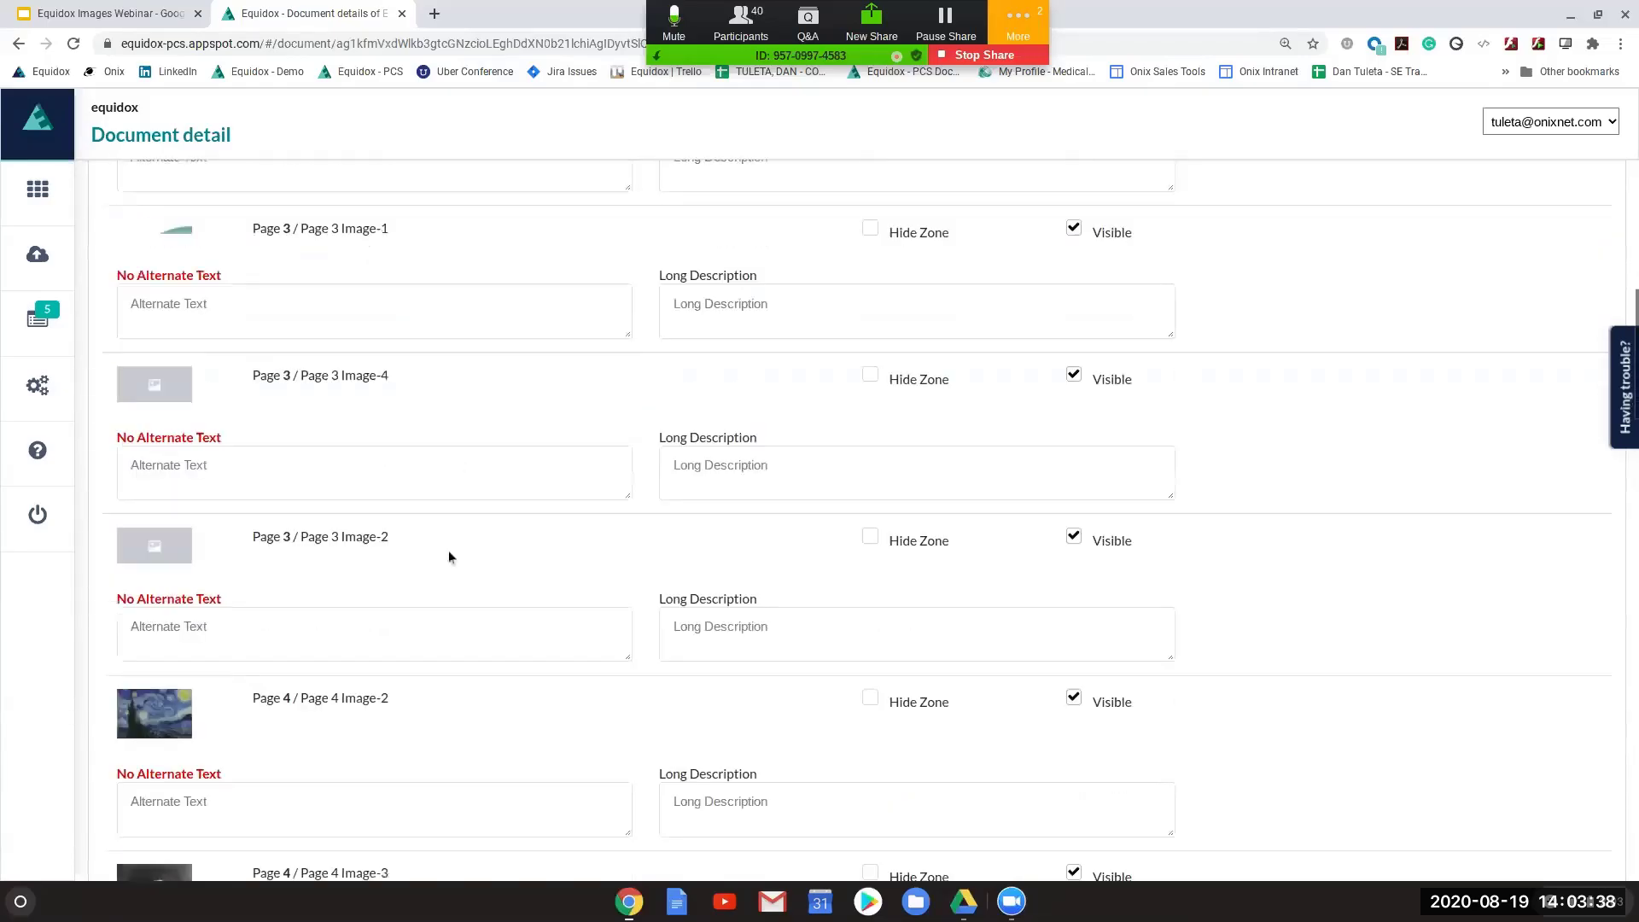
scroll(479, 528, up, 5)
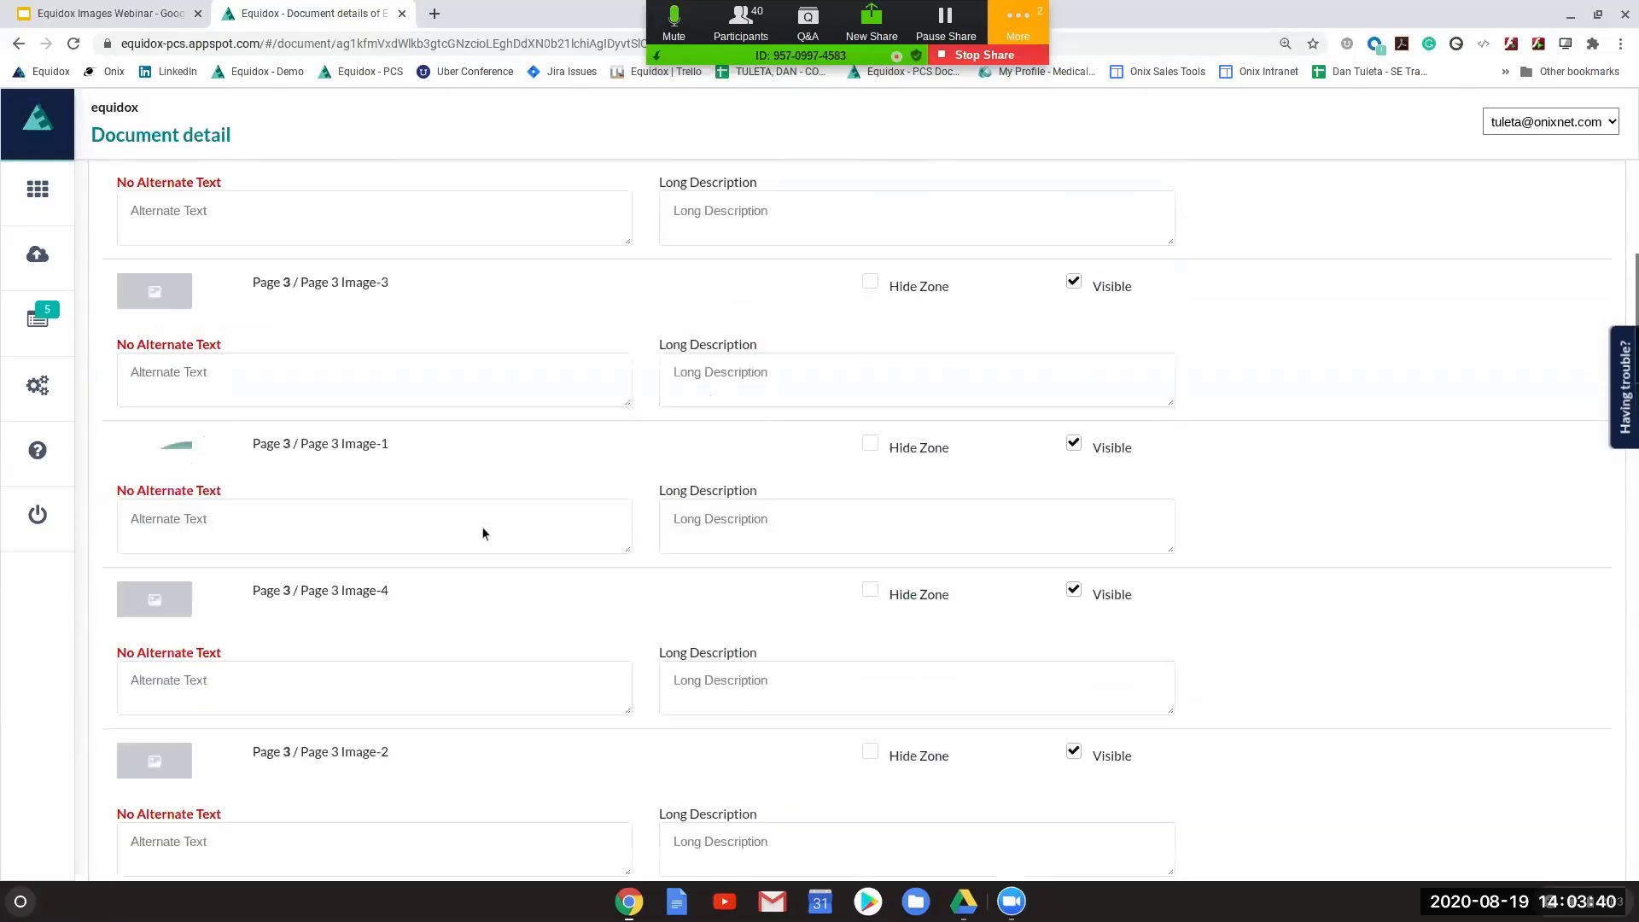
scroll(484, 524, up, 1)
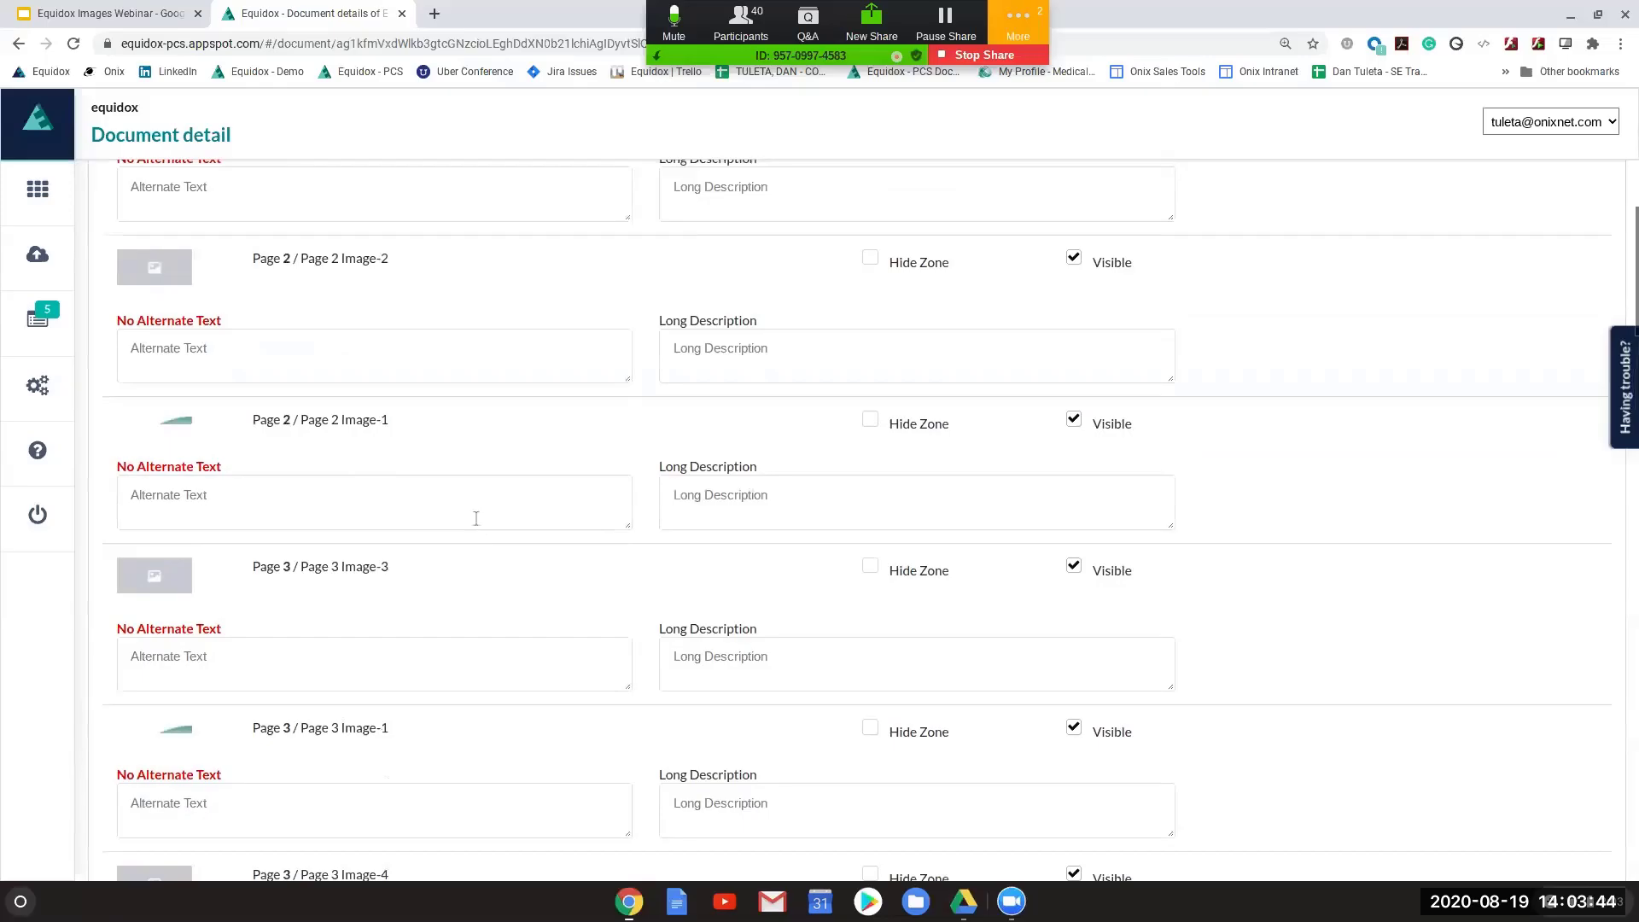
scroll(477, 518, up, 3)
scroll(494, 476, up, 3)
Check the alternate text fields of the page 1 and page 2 images one after another
click(491, 469)
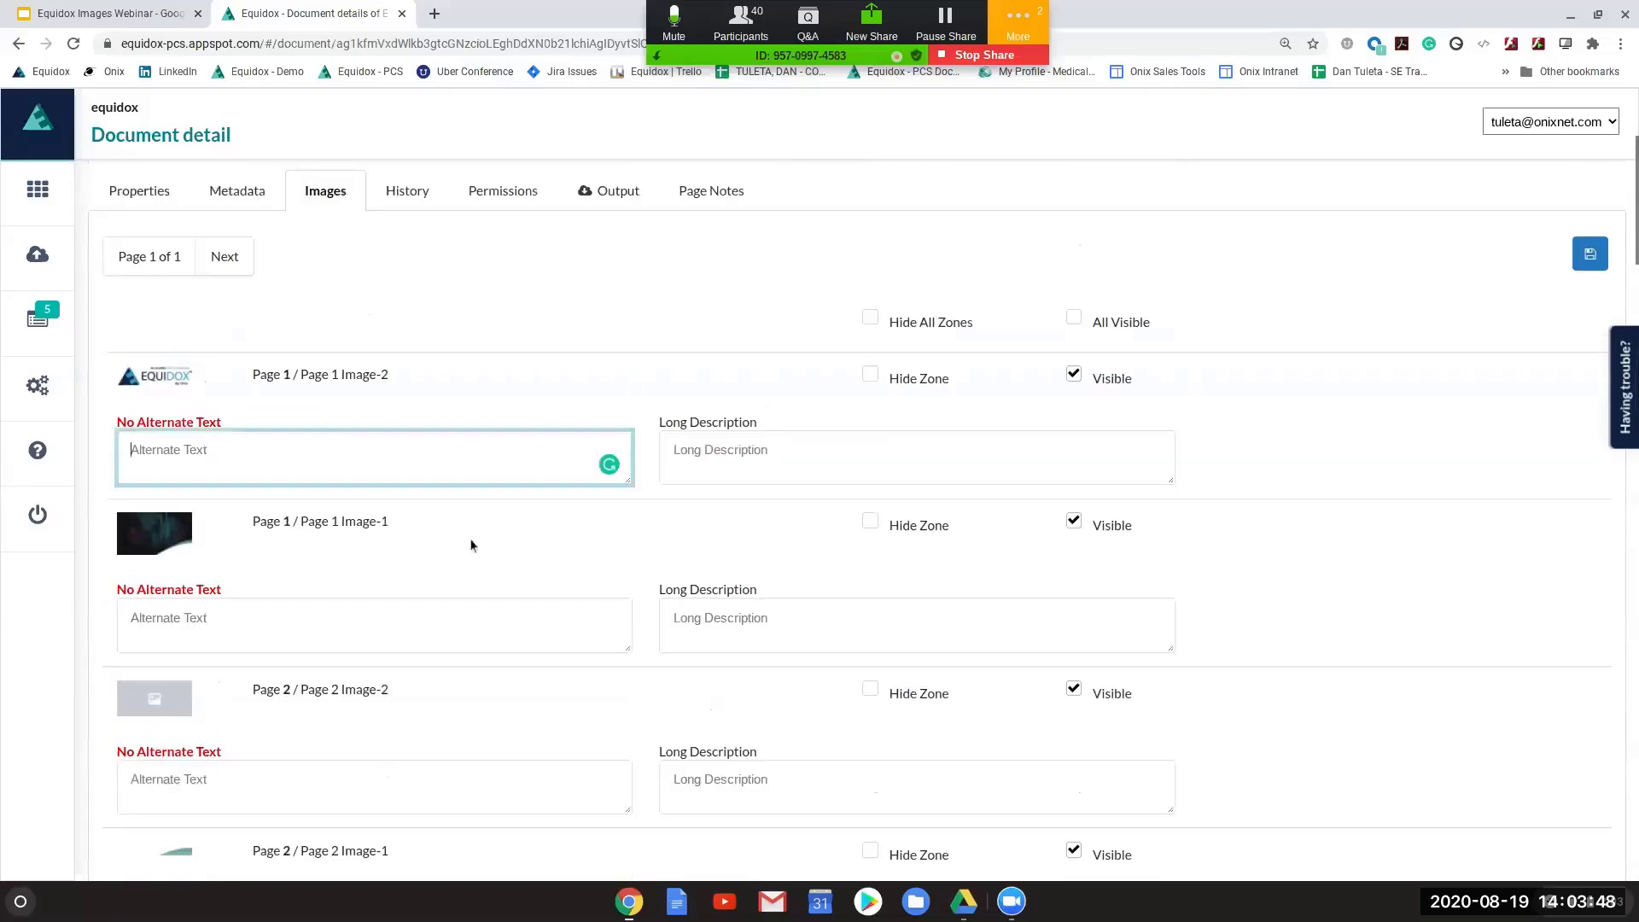
click(448, 624)
scroll(444, 632, down, 2)
click(424, 655)
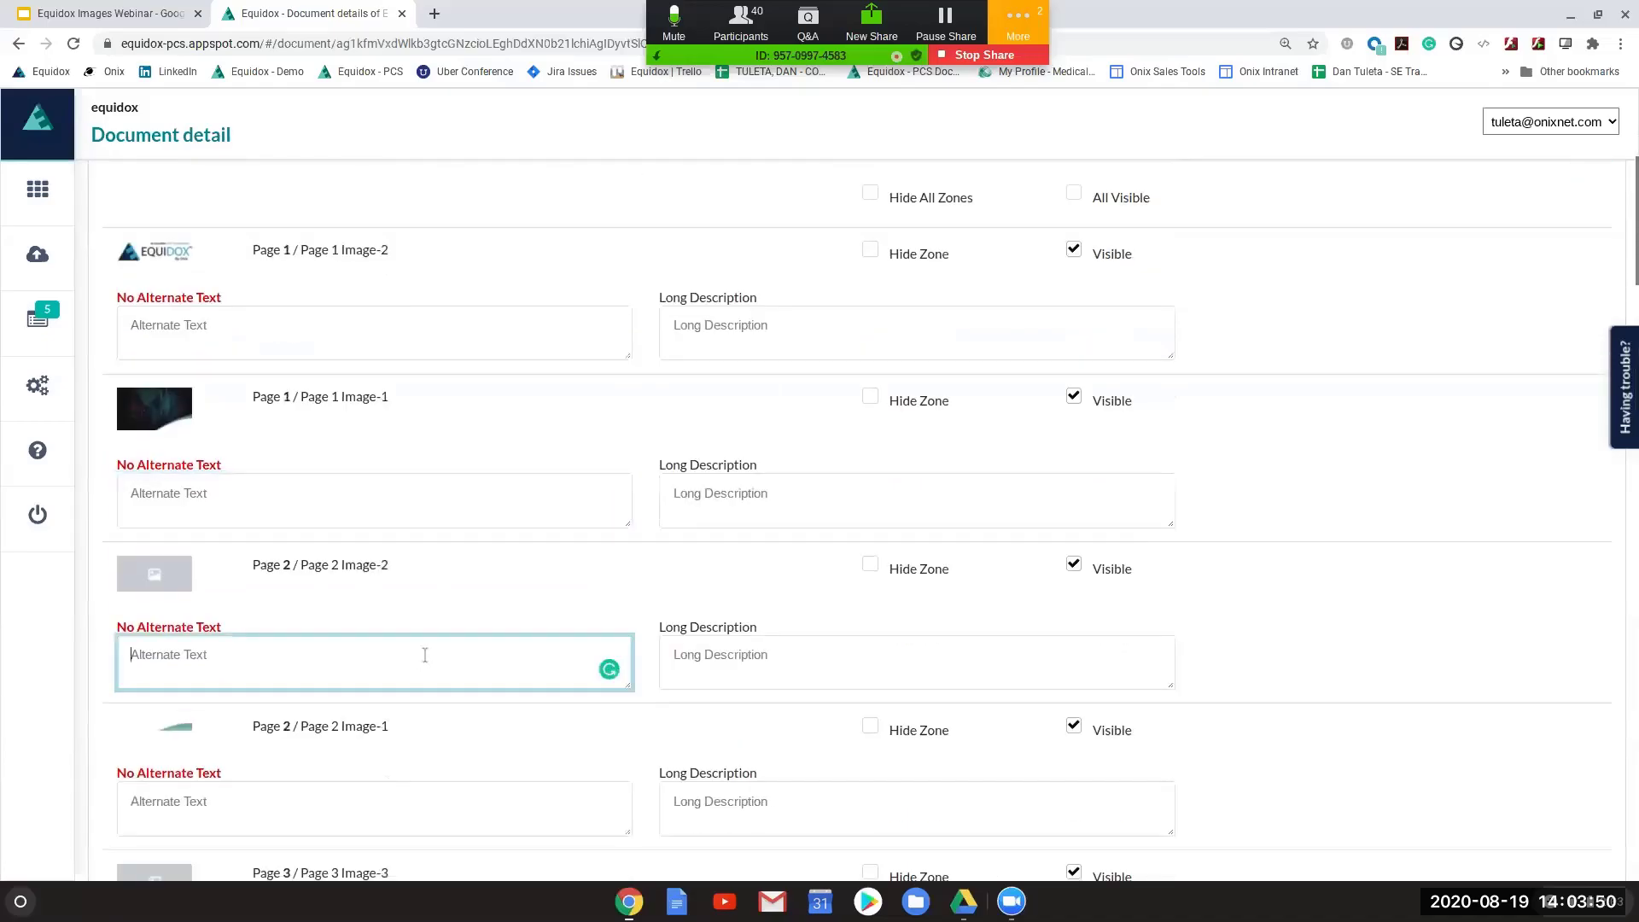
scroll(427, 632, down, 2)
click(425, 659)
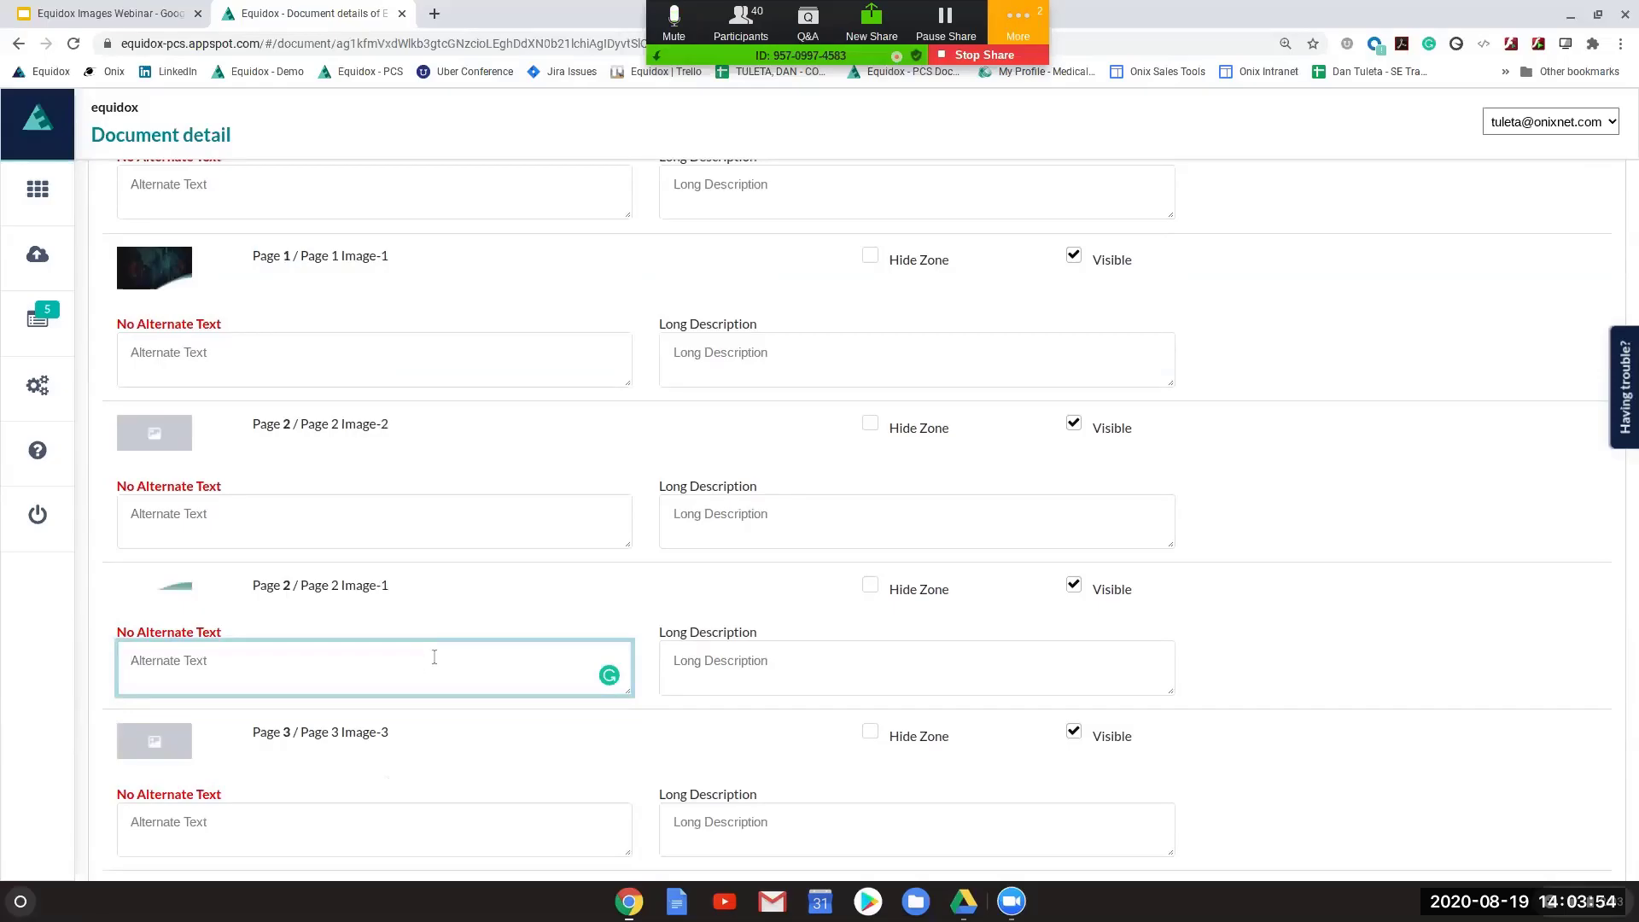
scroll(557, 569, up, 2)
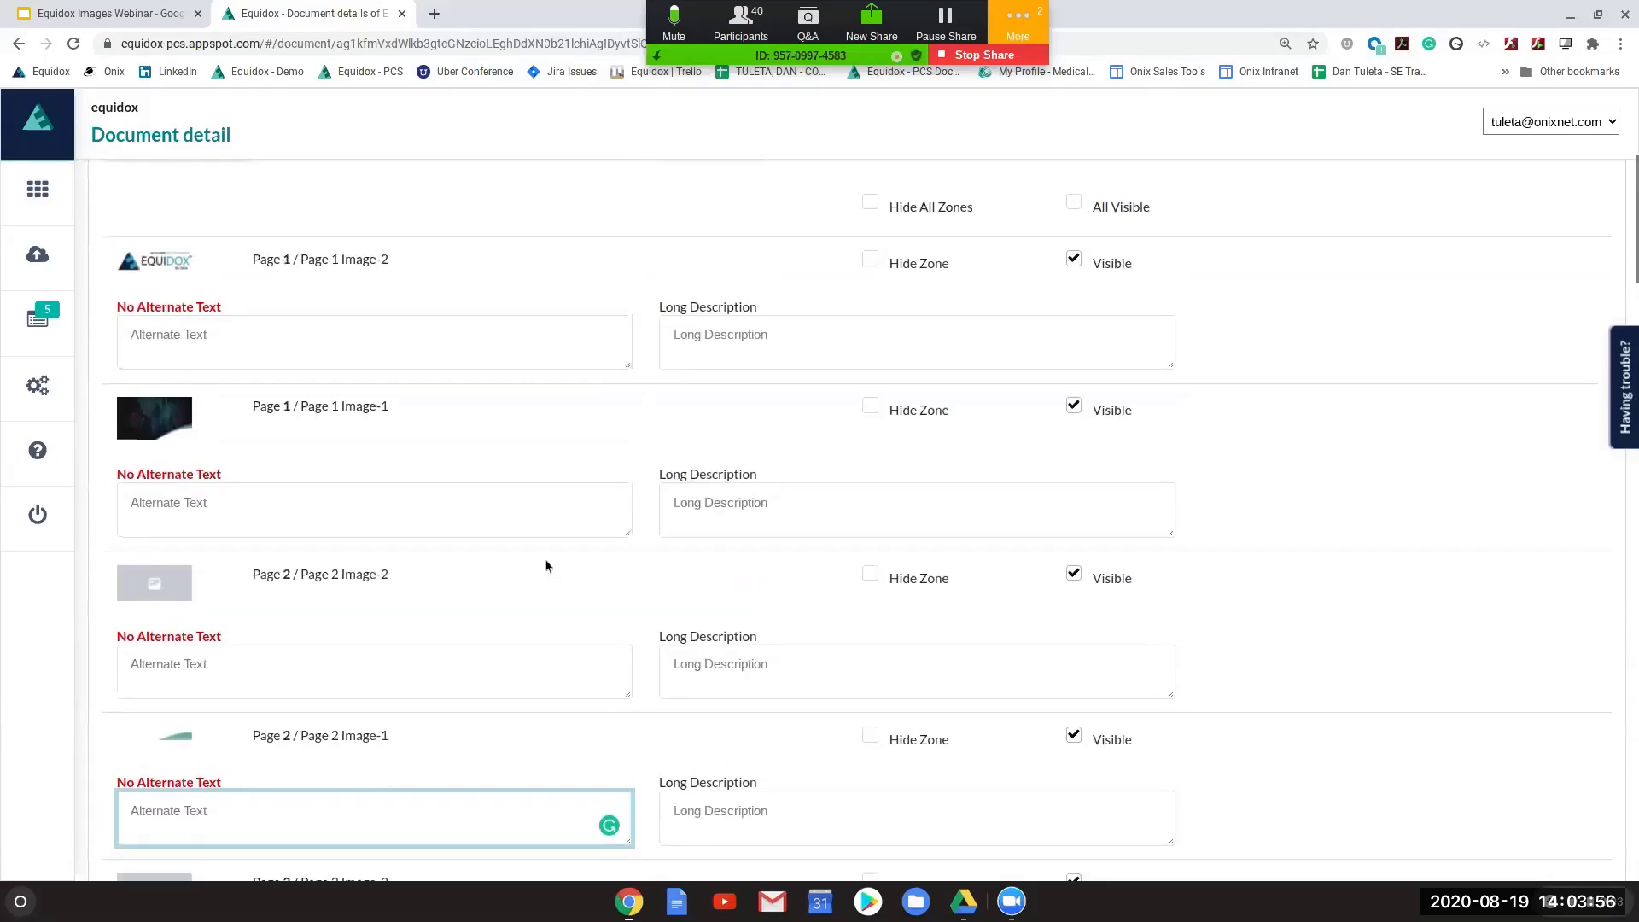
click(265, 345)
click(303, 493)
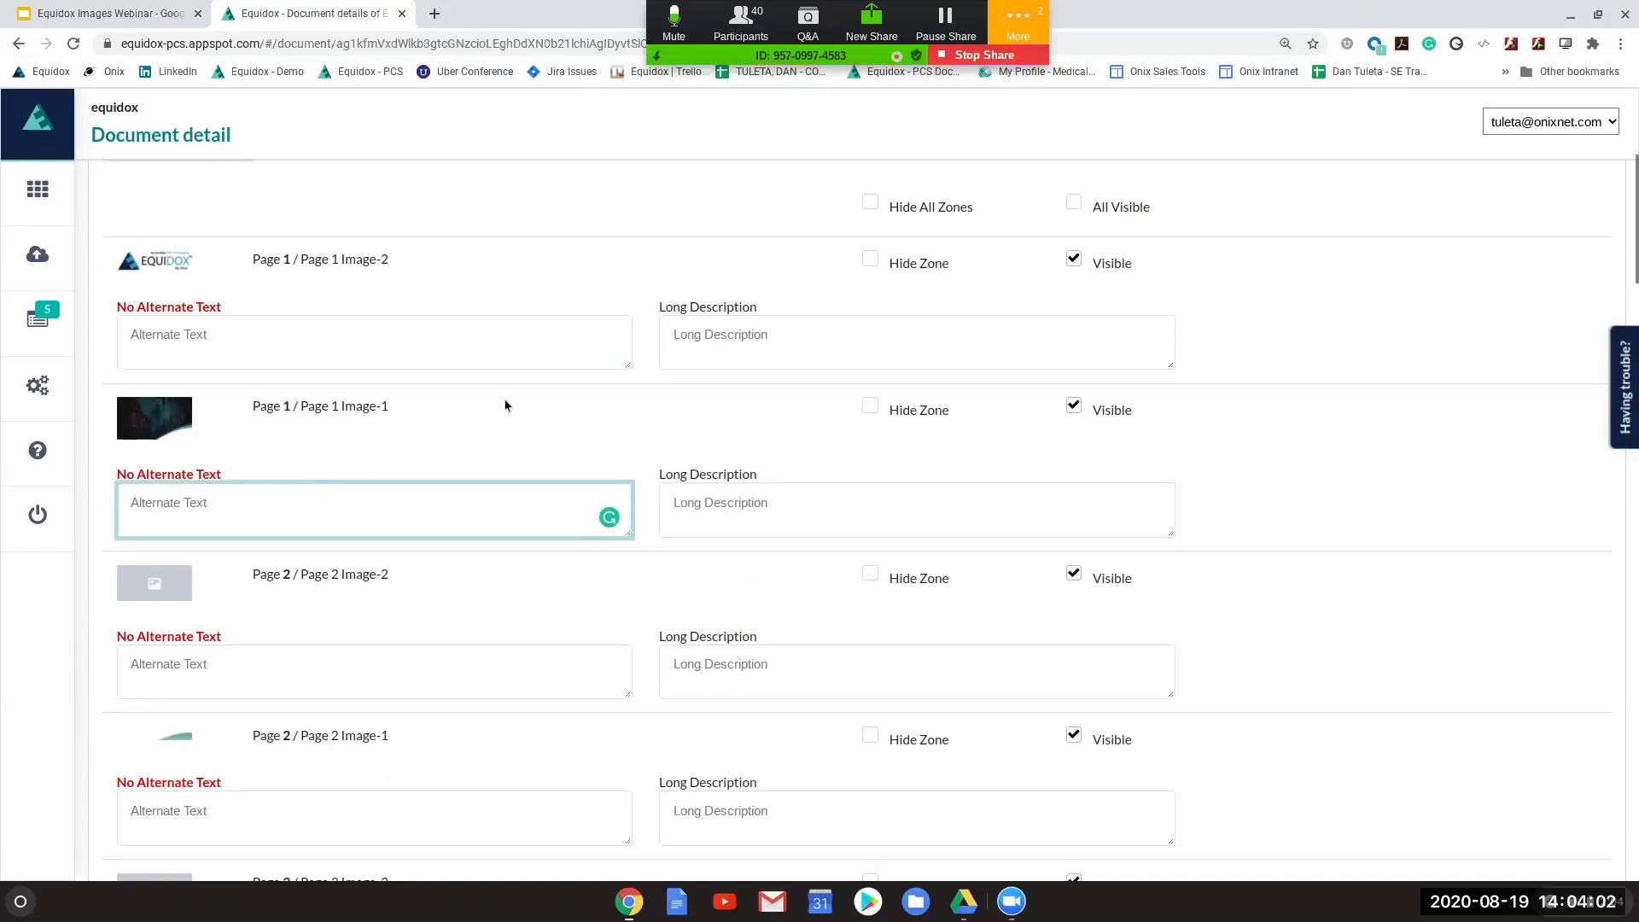
Review the image entries down to page 11, then return to the document's page thumbnails
scroll(504, 407, down, 1)
scroll(495, 418, down, 7)
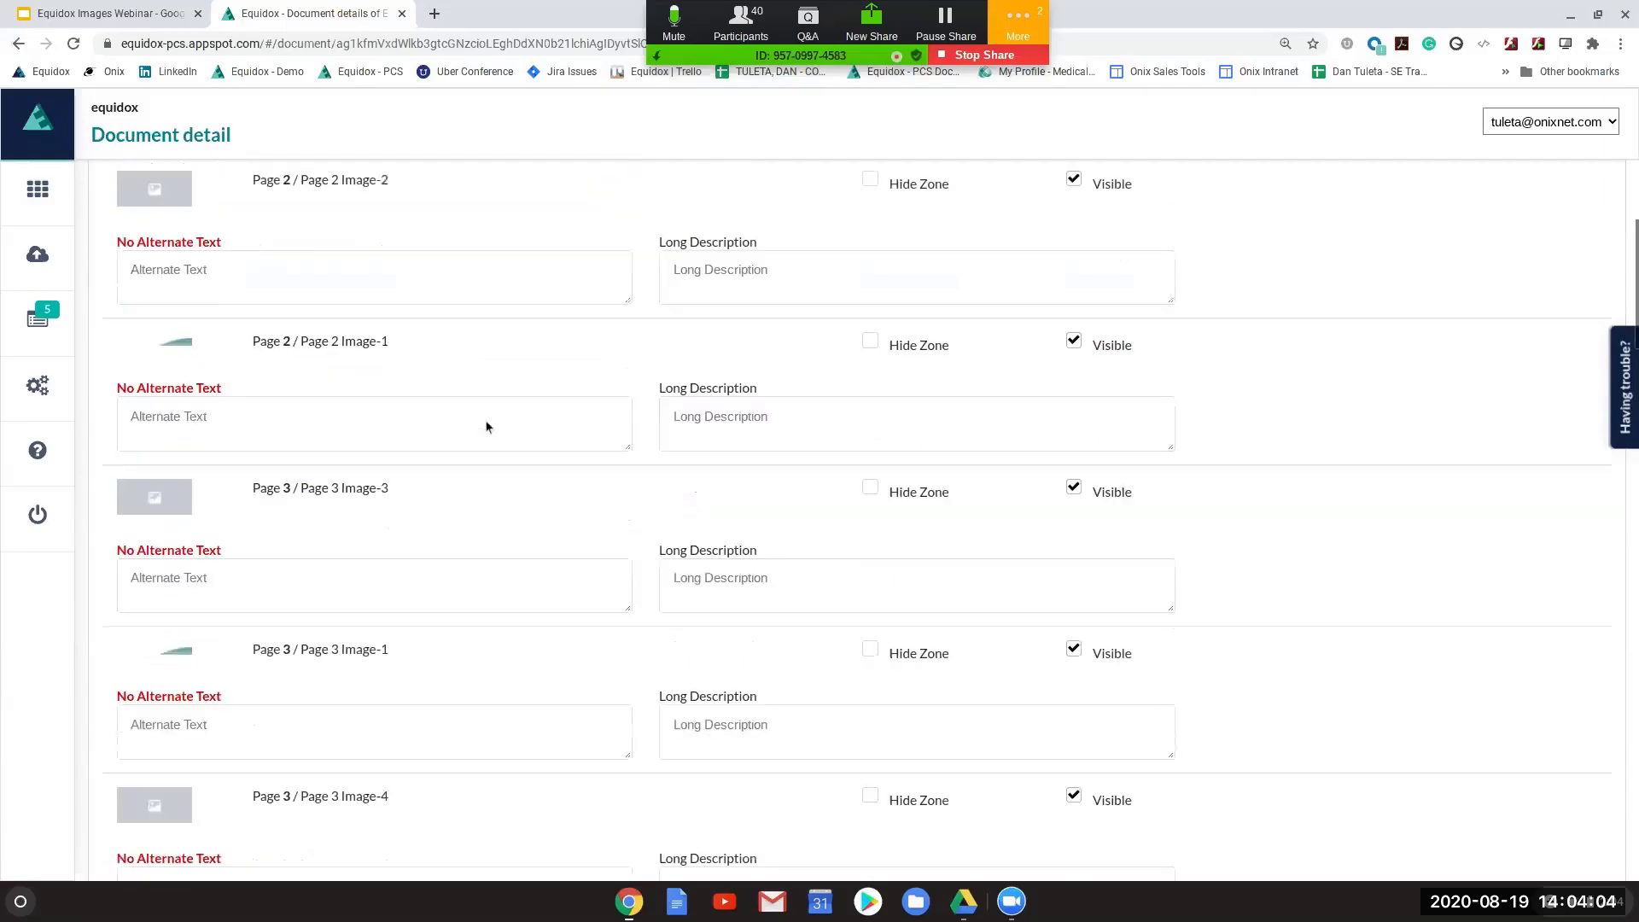
scroll(485, 420, down, 13)
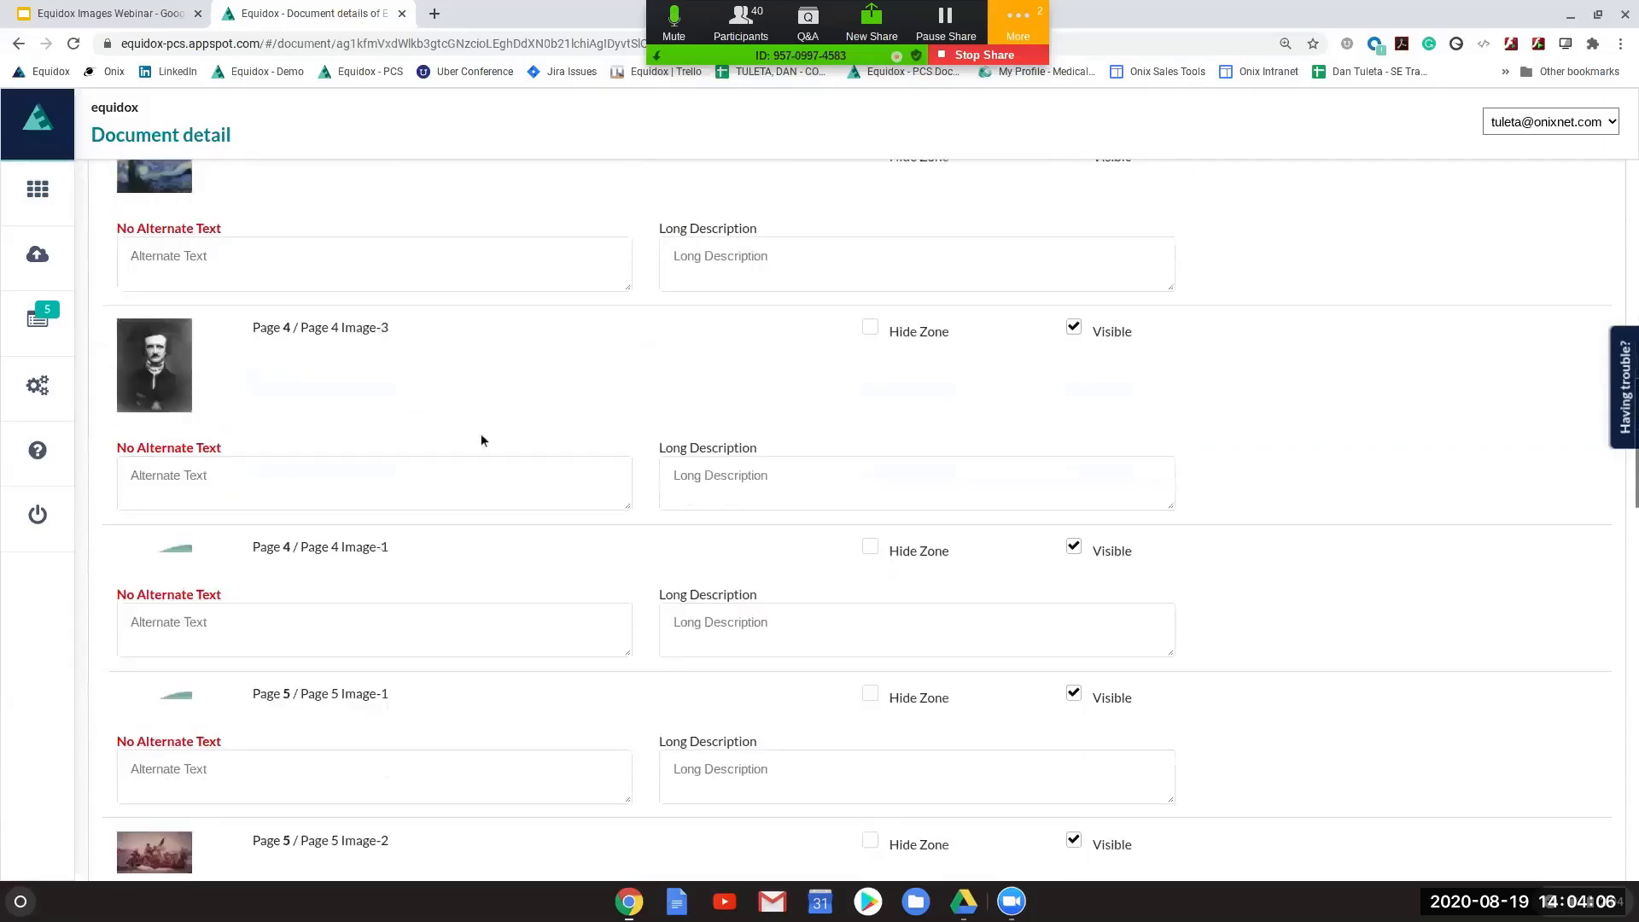
scroll(511, 555, down, 11)
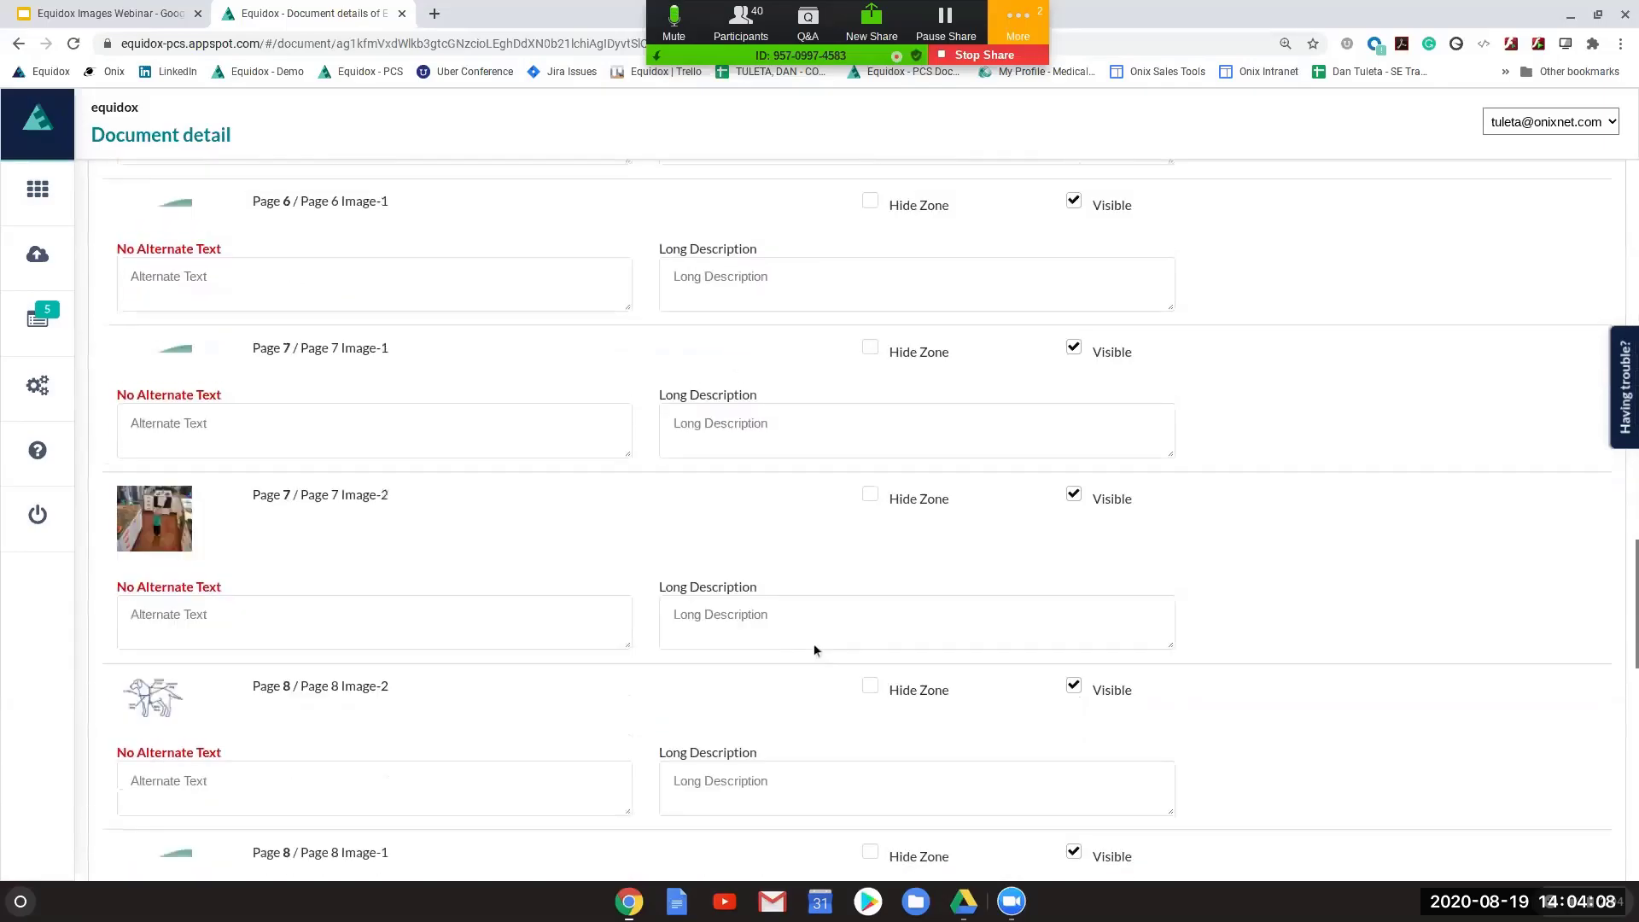
scroll(1385, 705, down, 8)
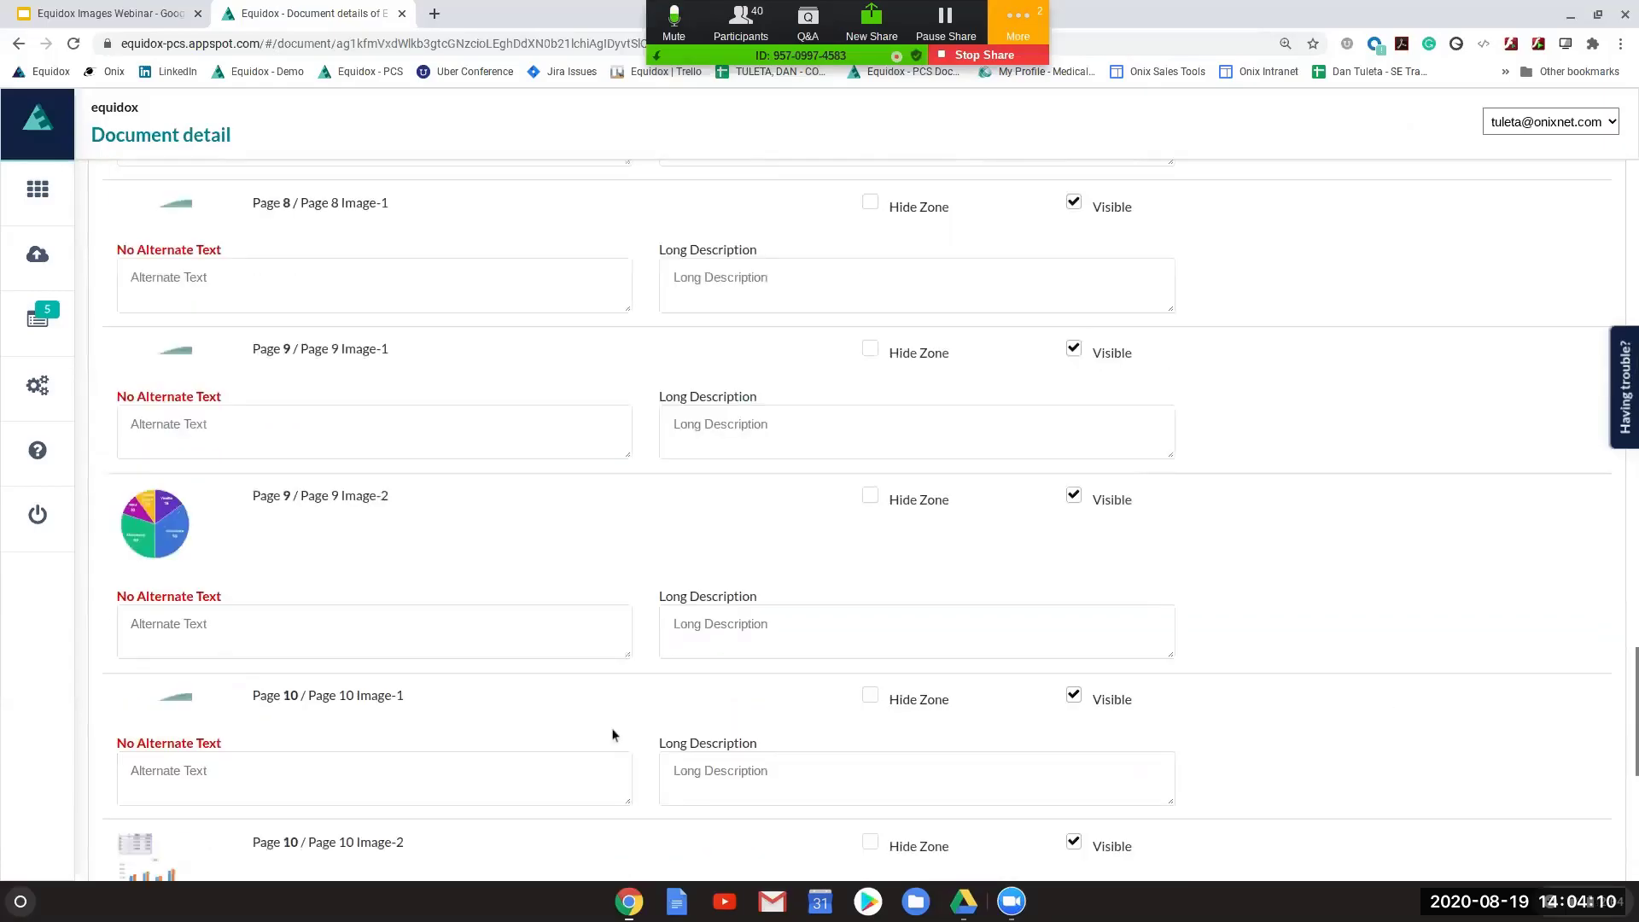
scroll(606, 709, down, 2)
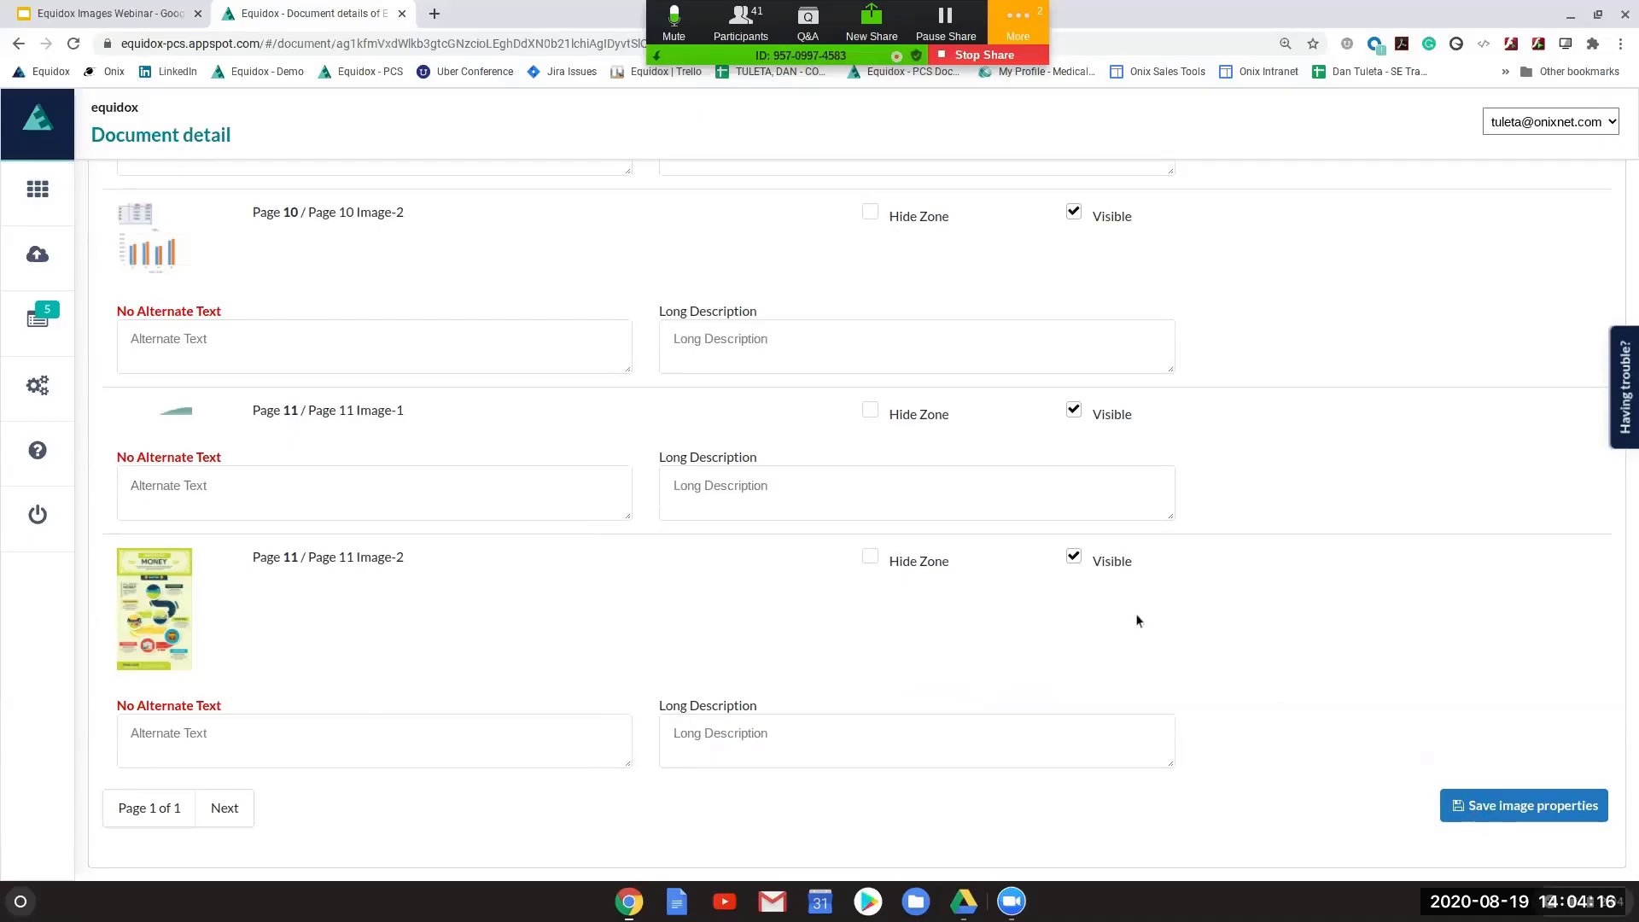
scroll(1127, 617, up, 20)
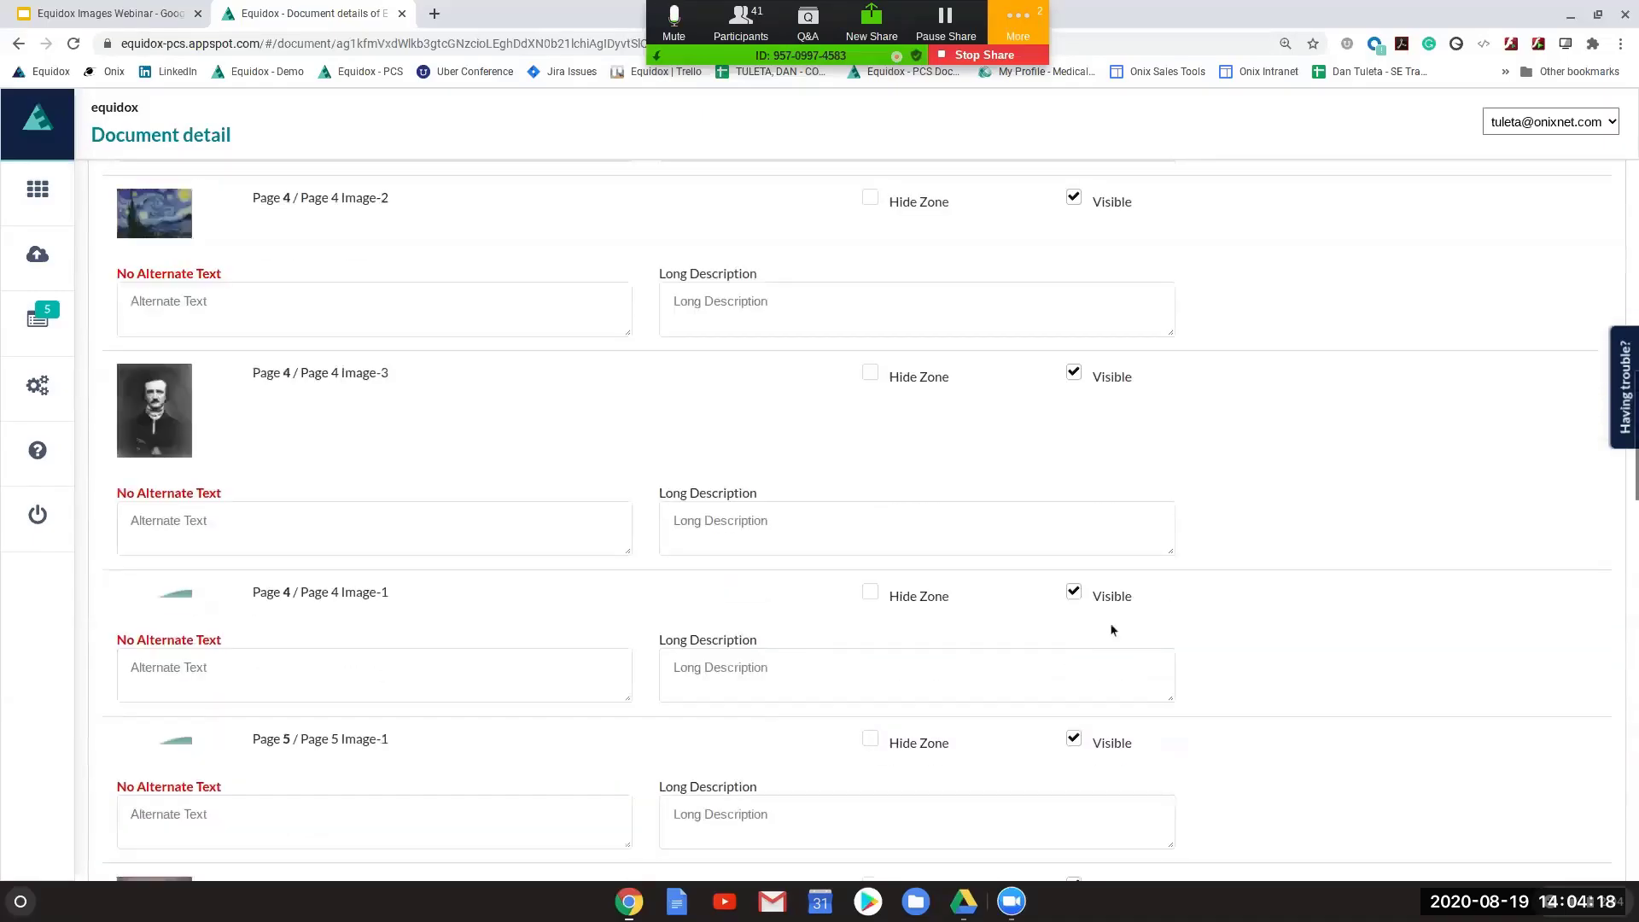
scroll(1115, 625, up, 10)
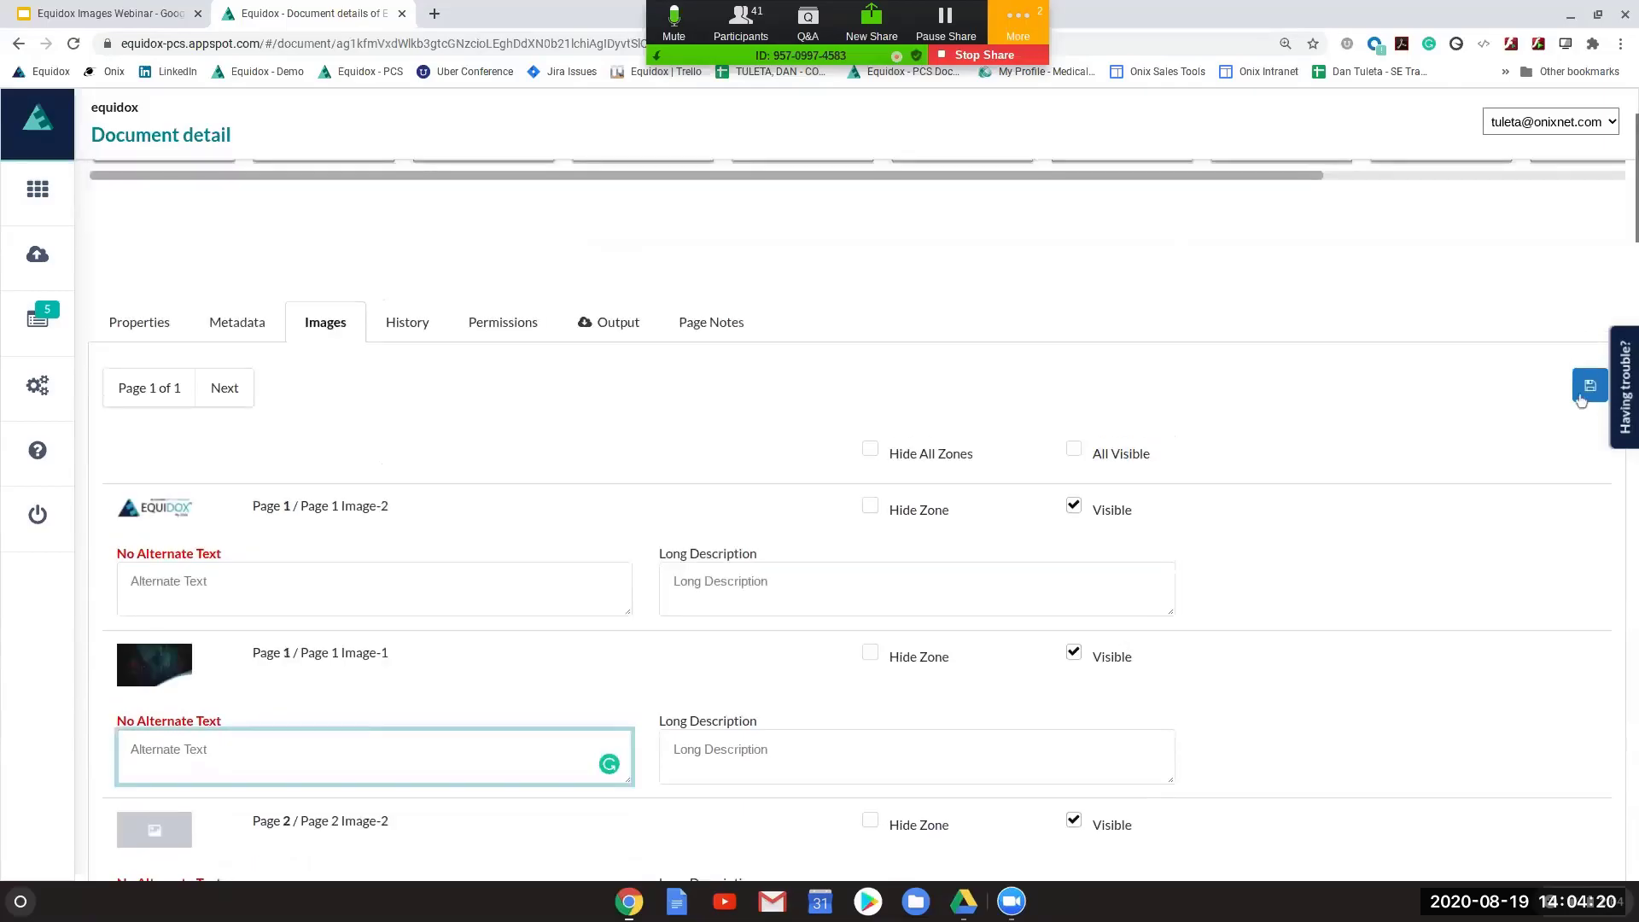
click(551, 445)
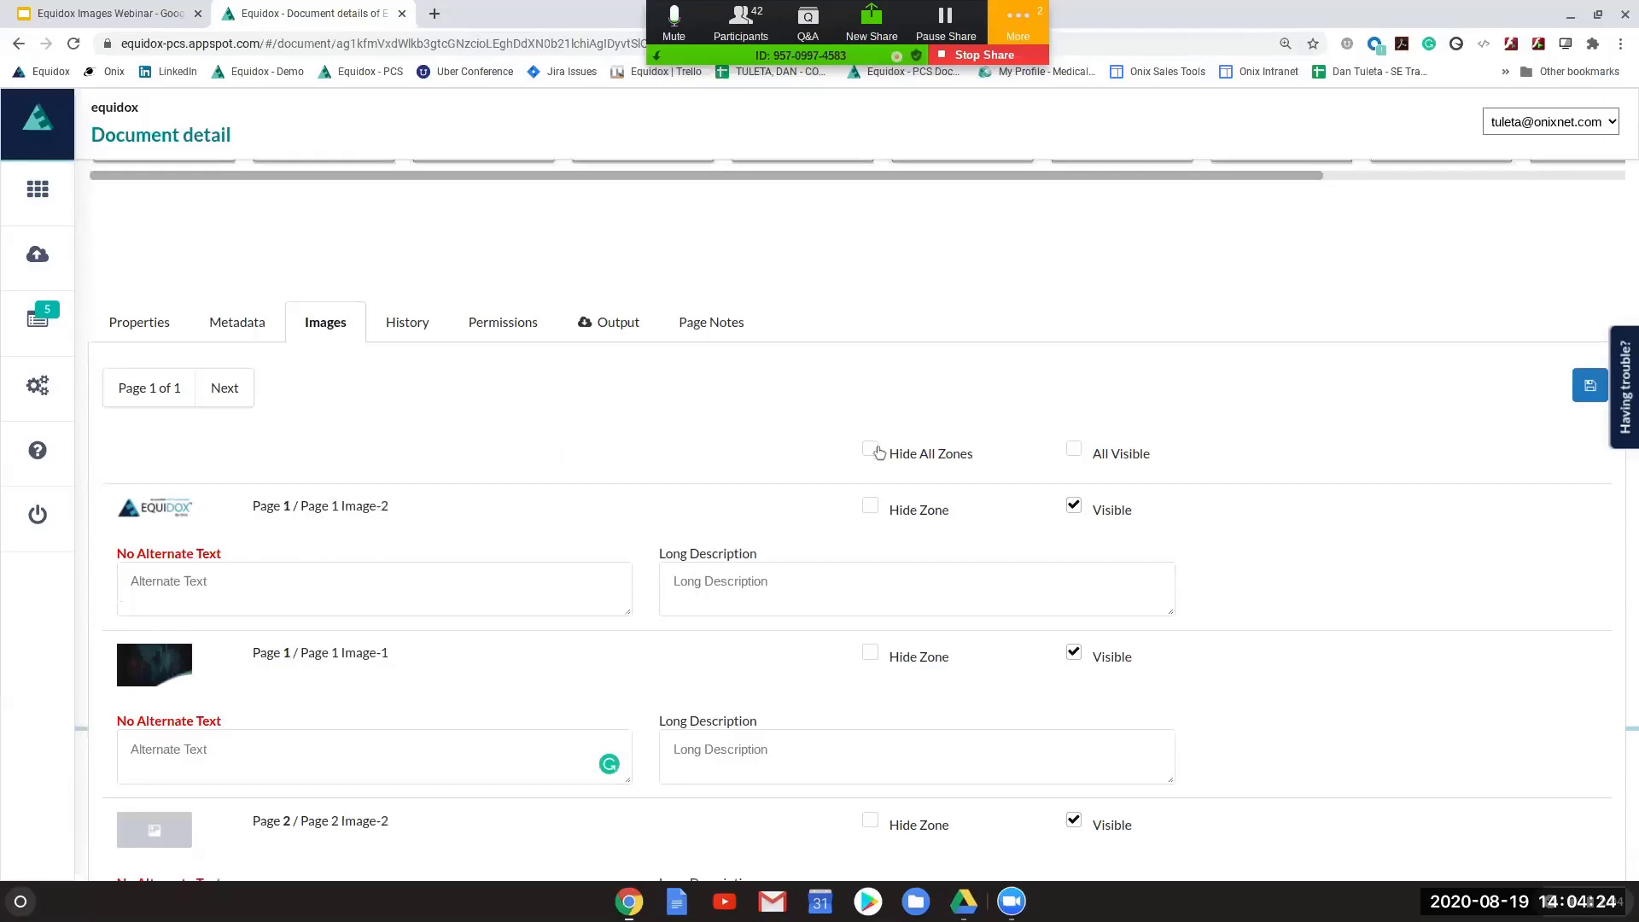
scroll(527, 553, up, 1)
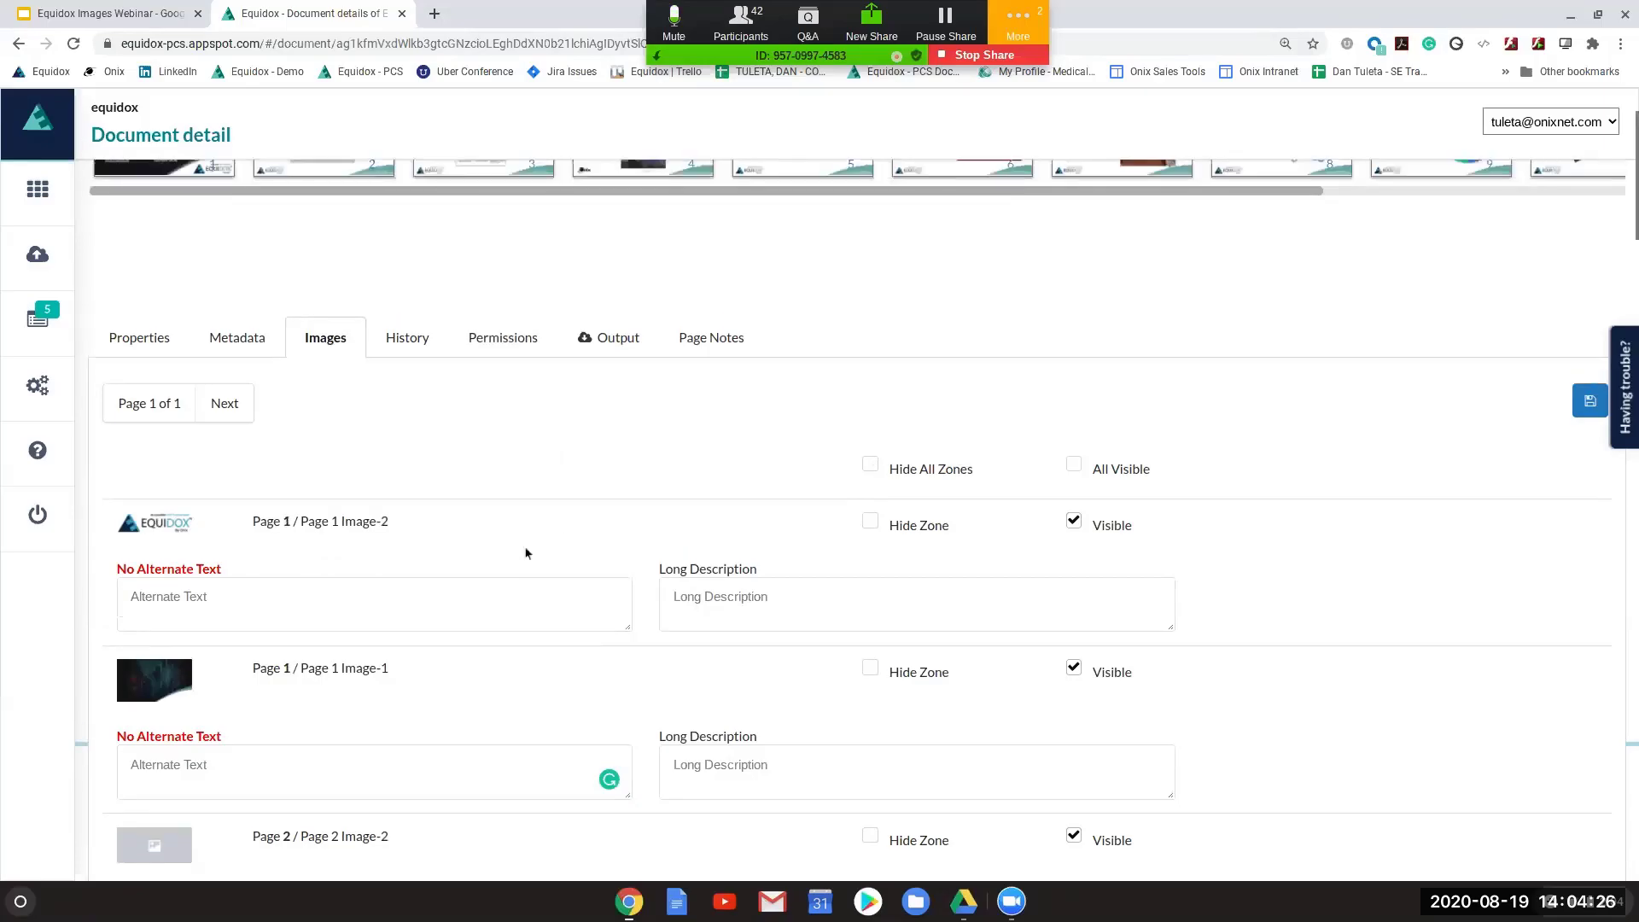
scroll(527, 553, up, 2)
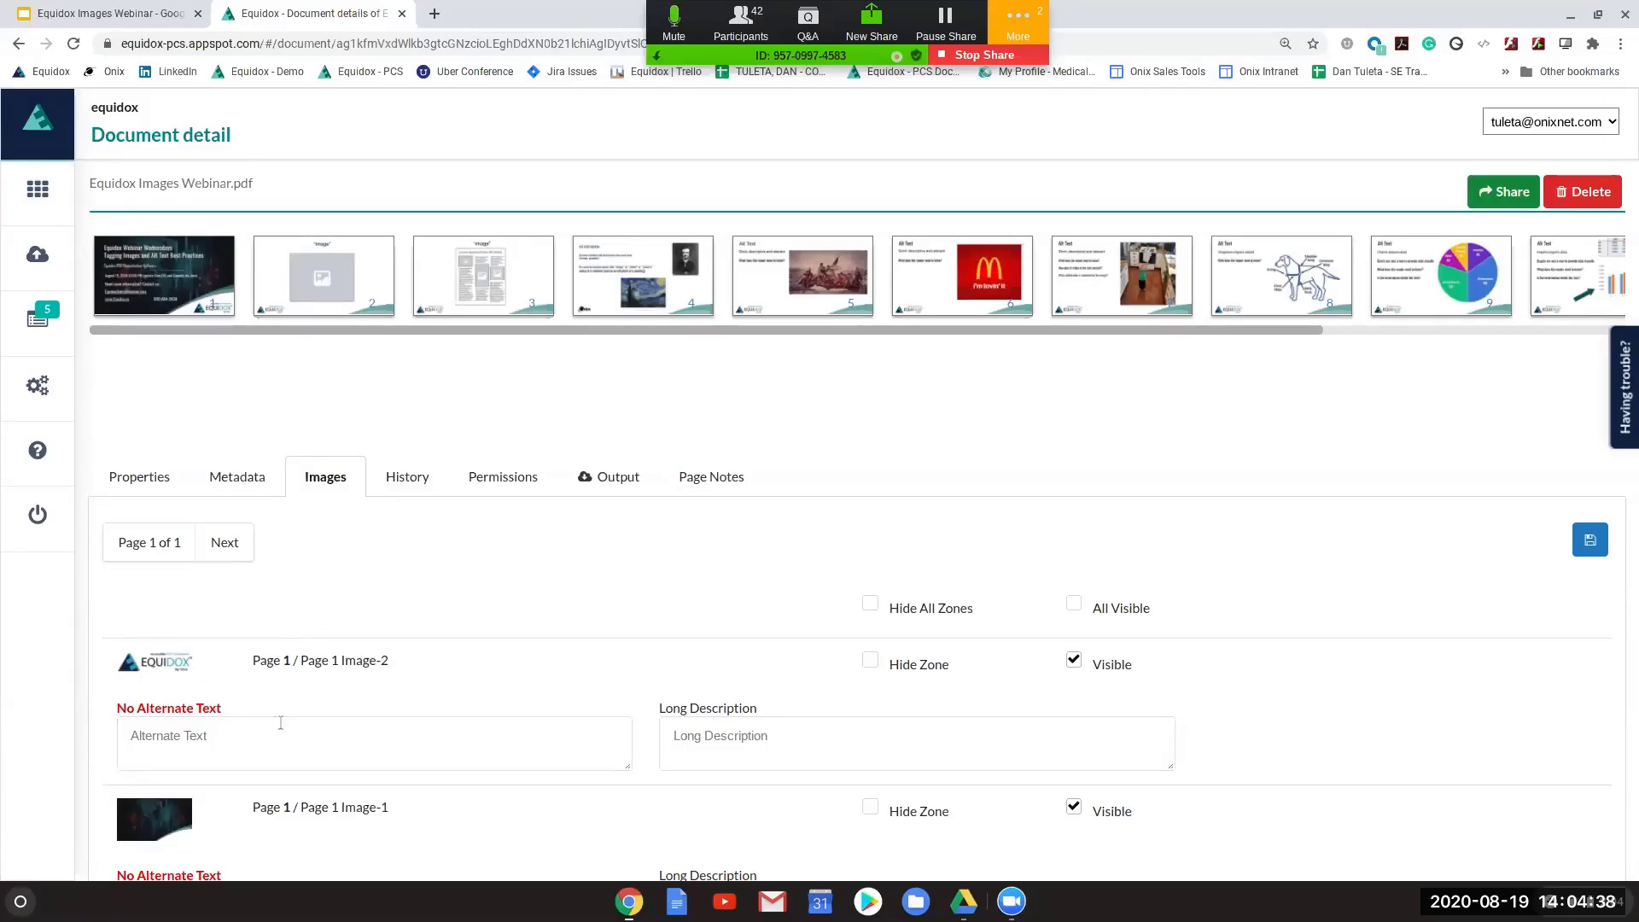
scroll(273, 705, down, 2)
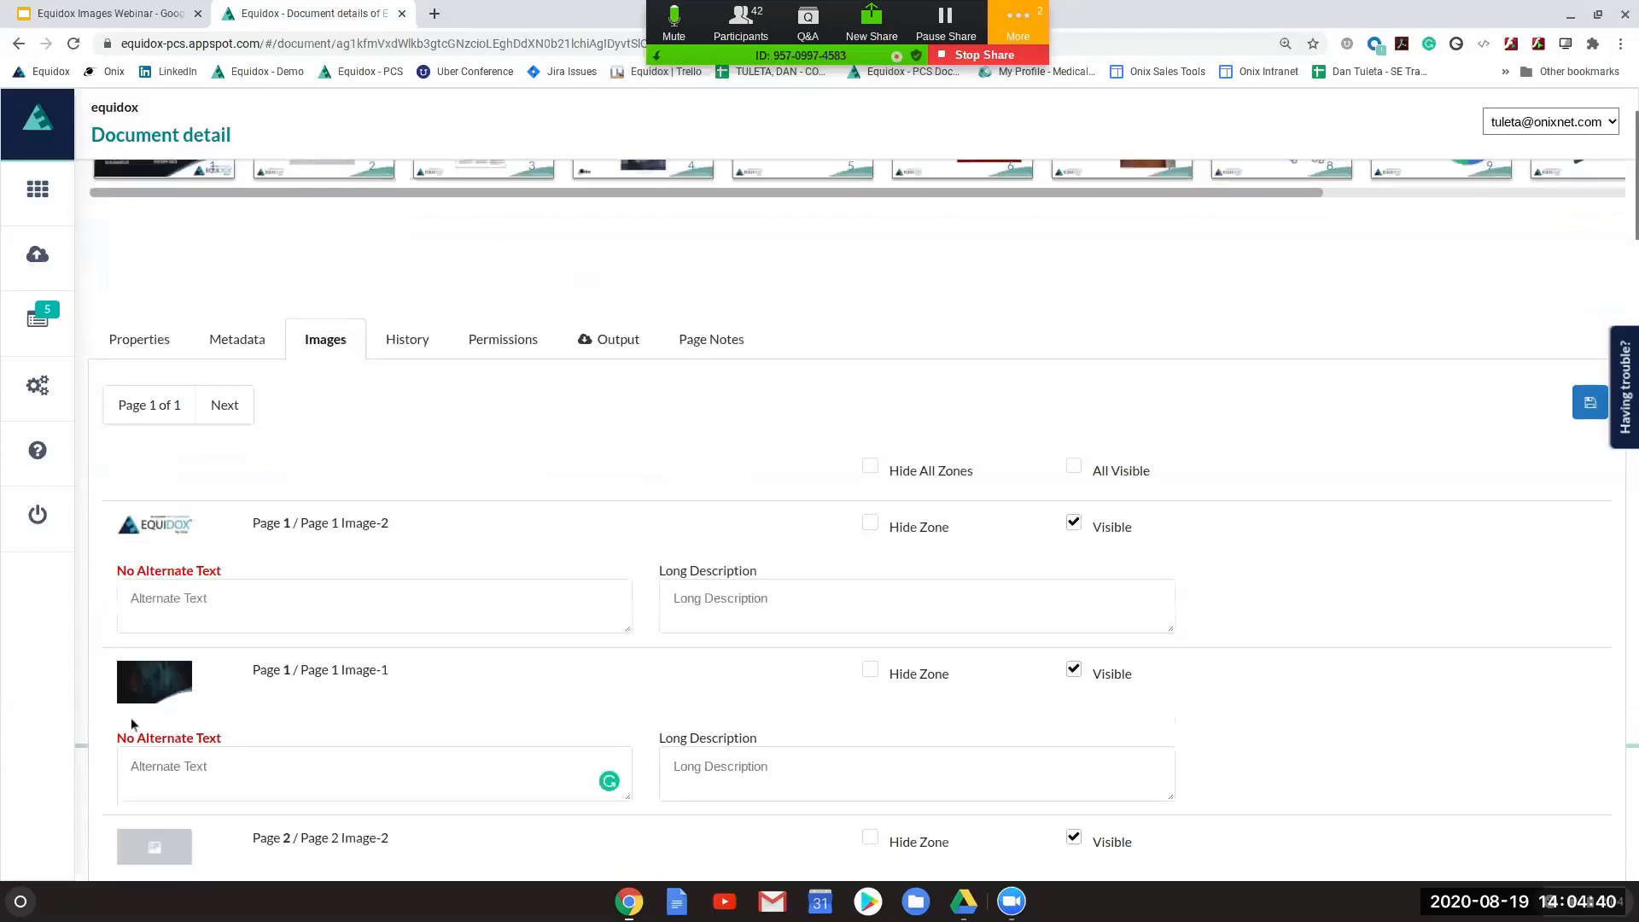
scroll(202, 699, down, 3)
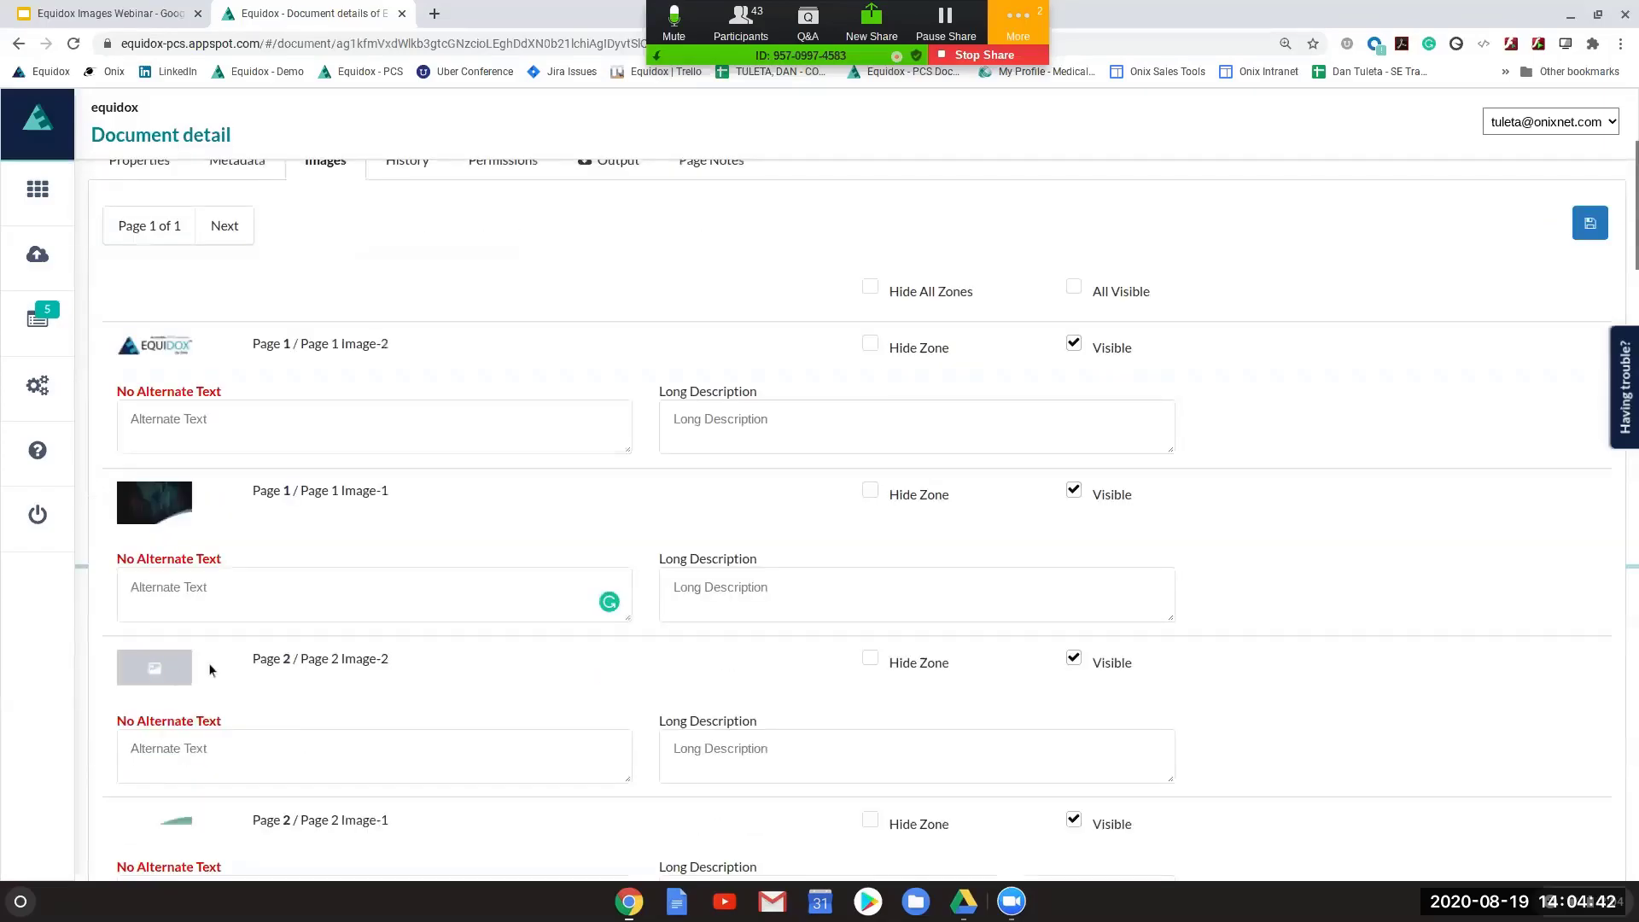
scroll(299, 675, up, 5)
Open page 1 of the document for zone editing and select its full-page background image zone
click(222, 285)
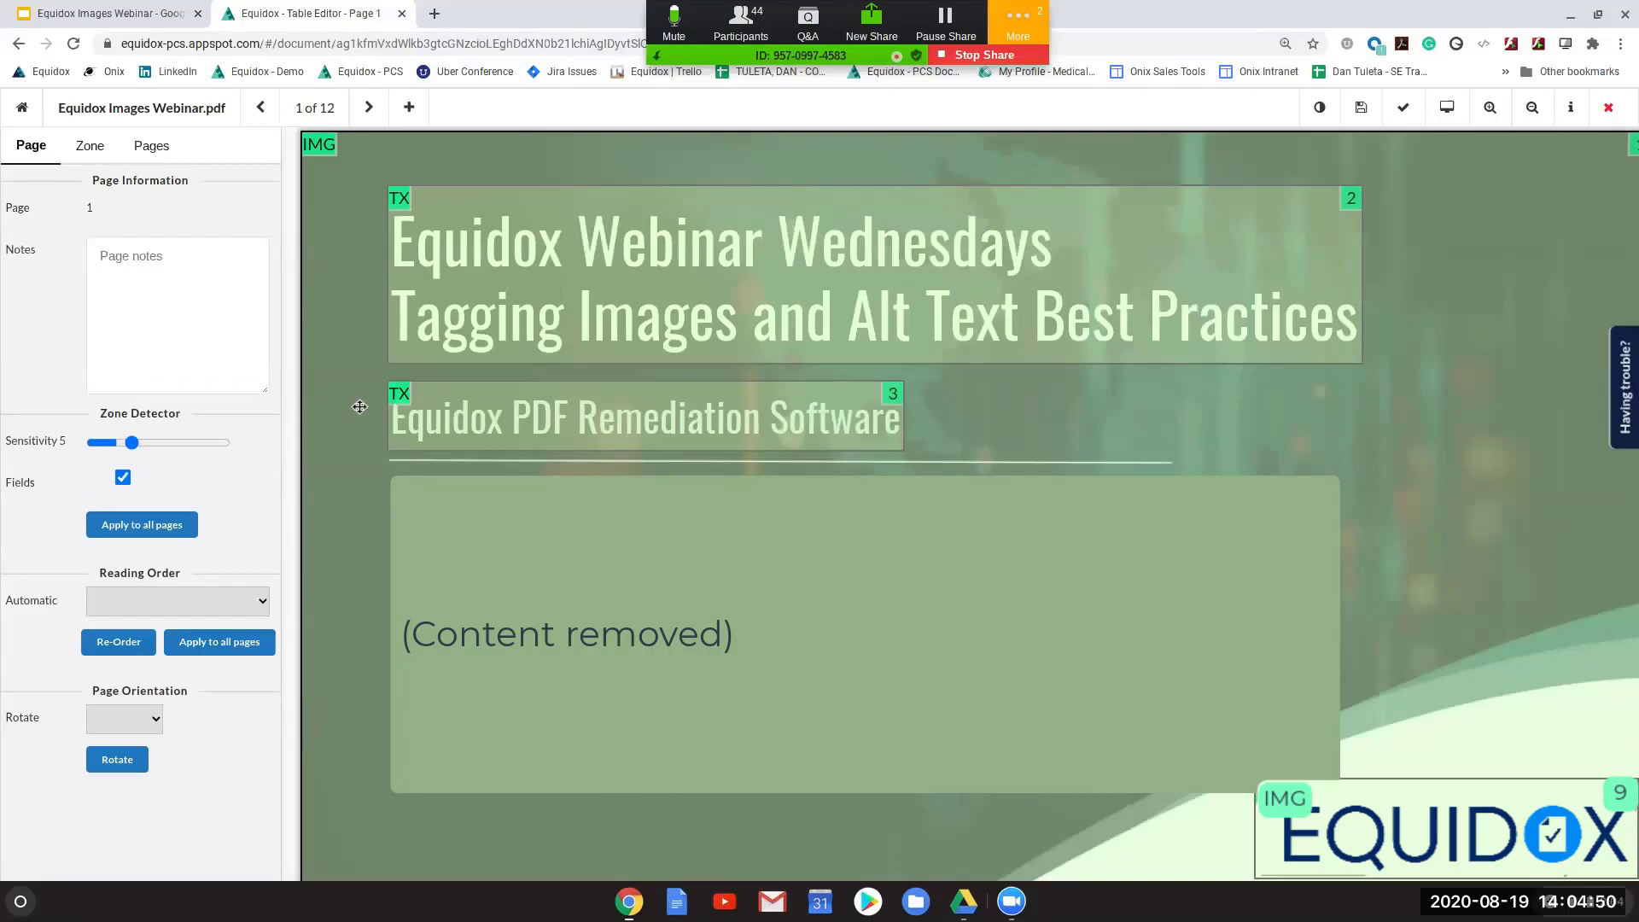
click(362, 282)
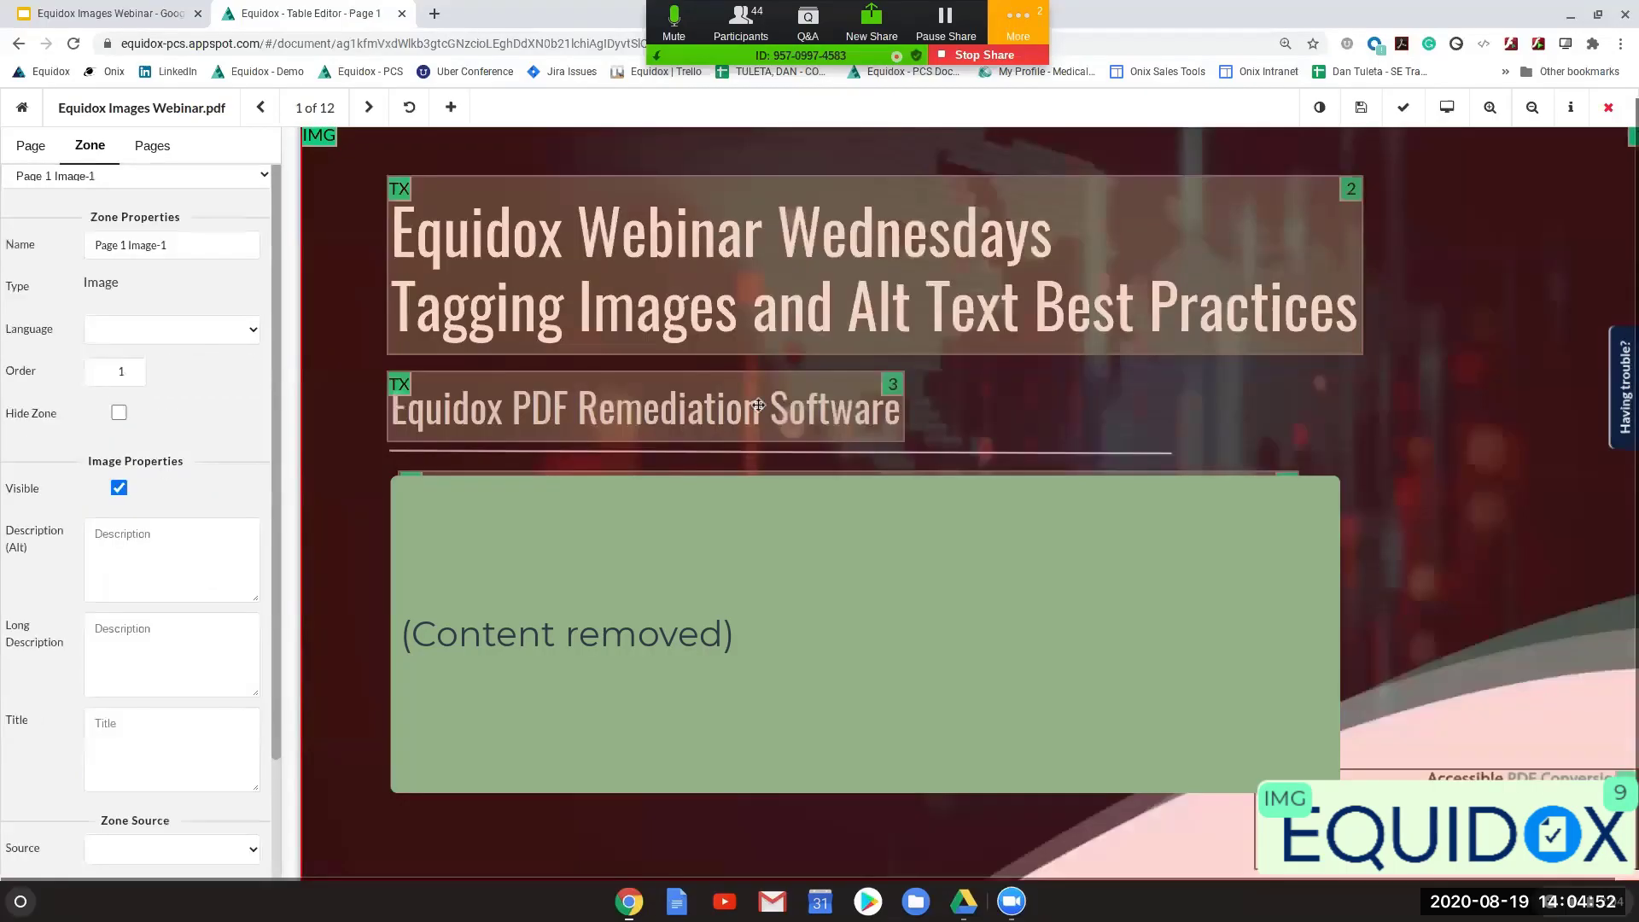
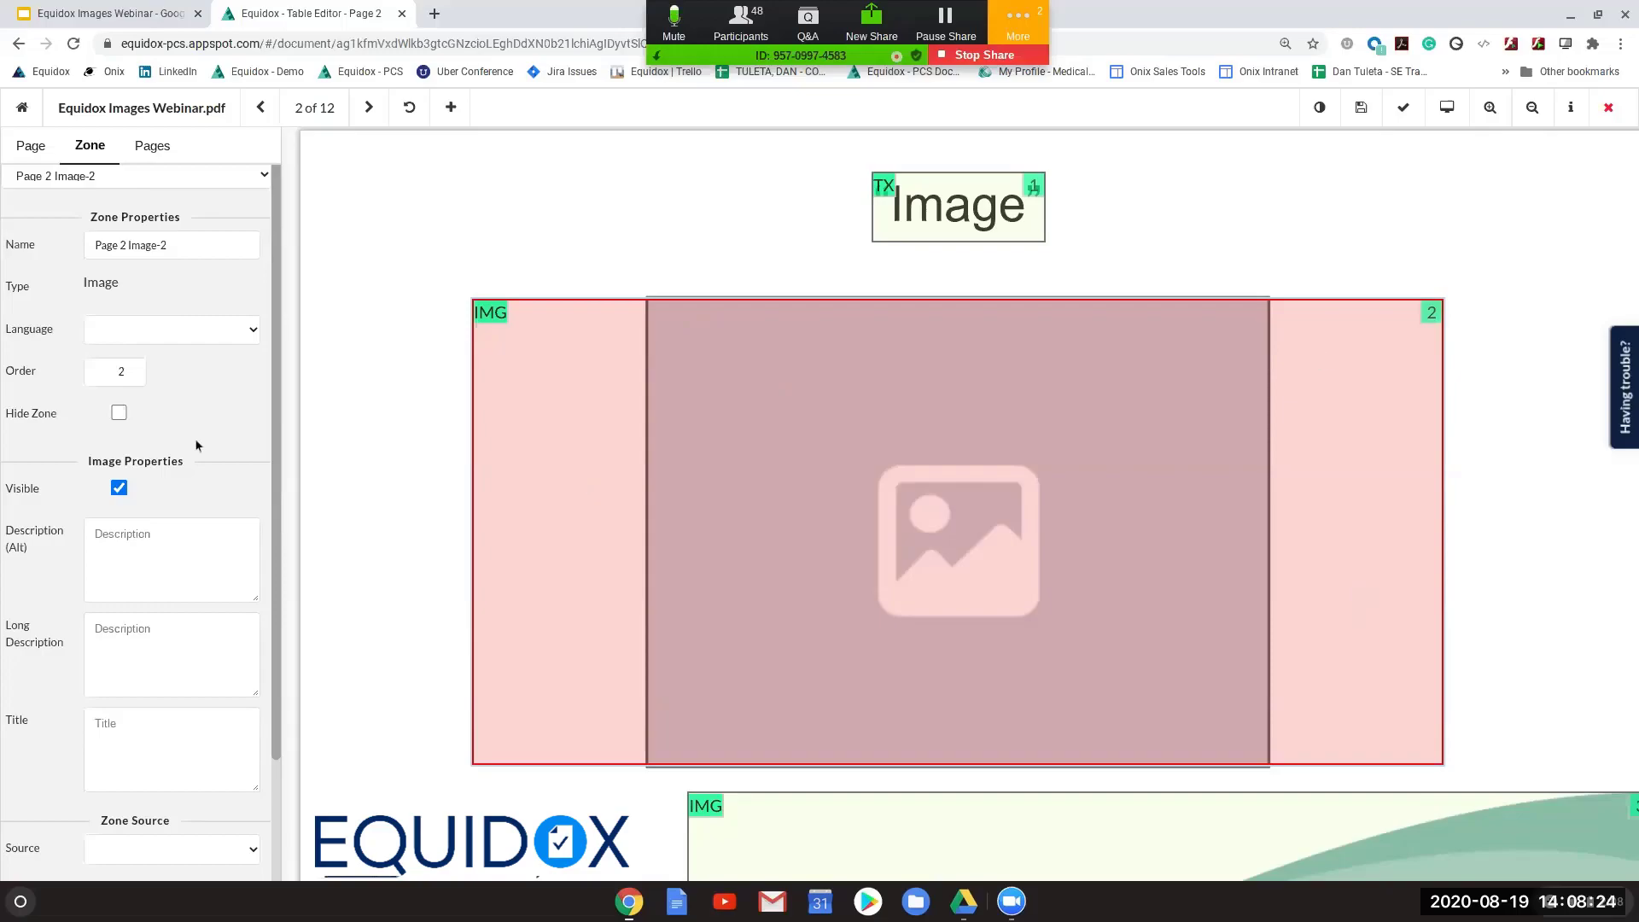
On page 2, hide the zones of the placeholder image and the green corner graphic, and turn off Visible for both
click(119, 412)
click(118, 488)
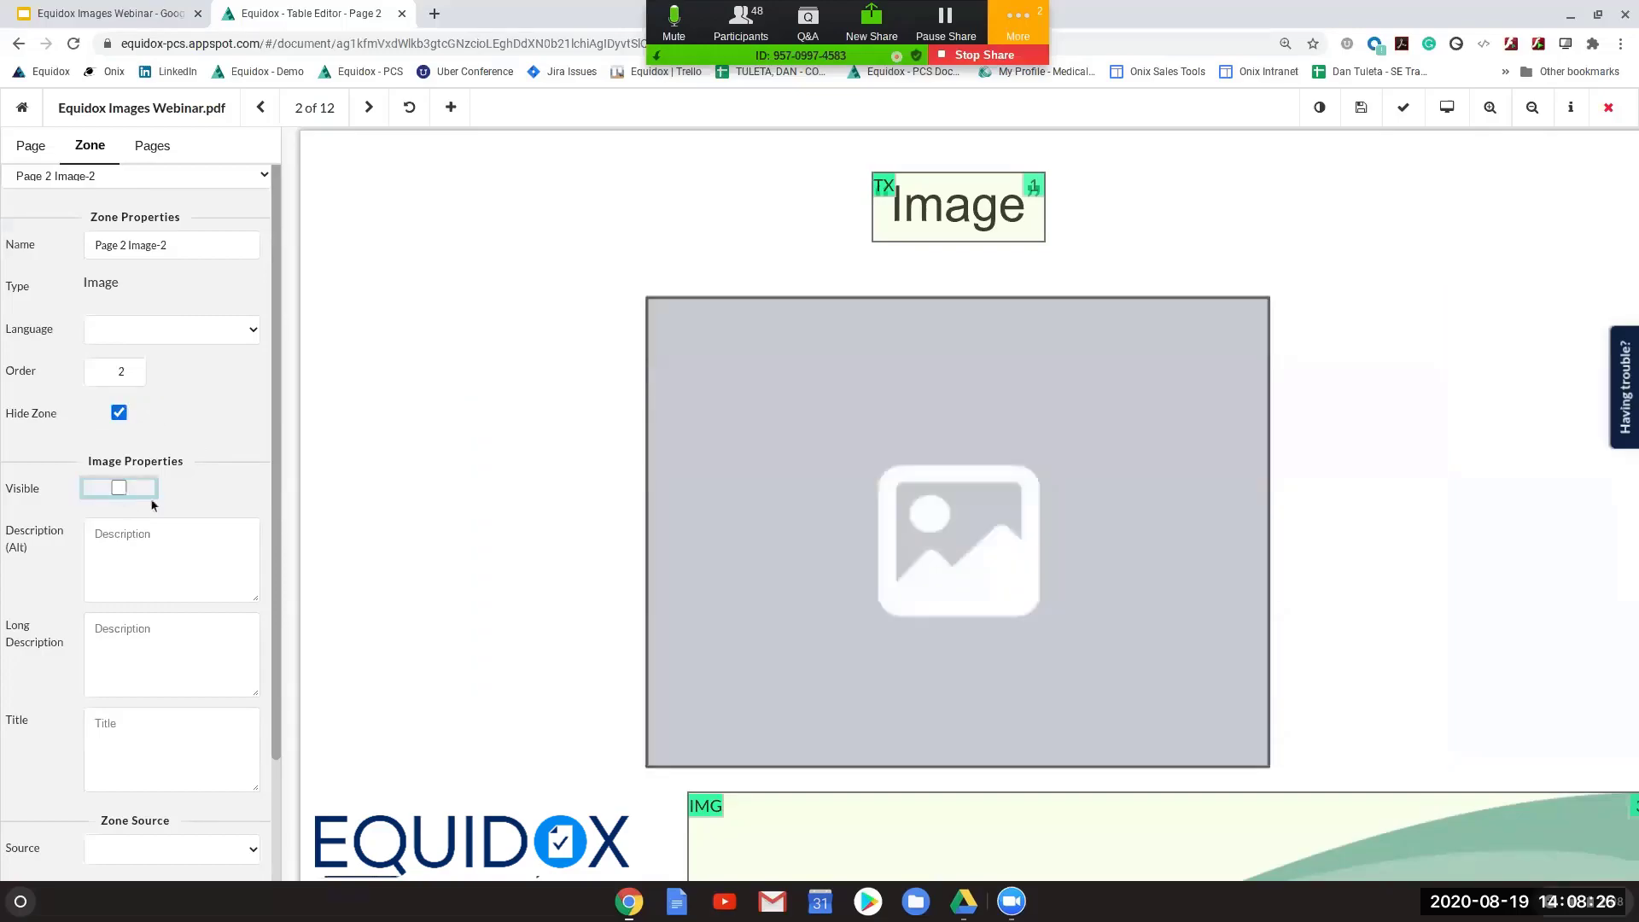
click(1328, 831)
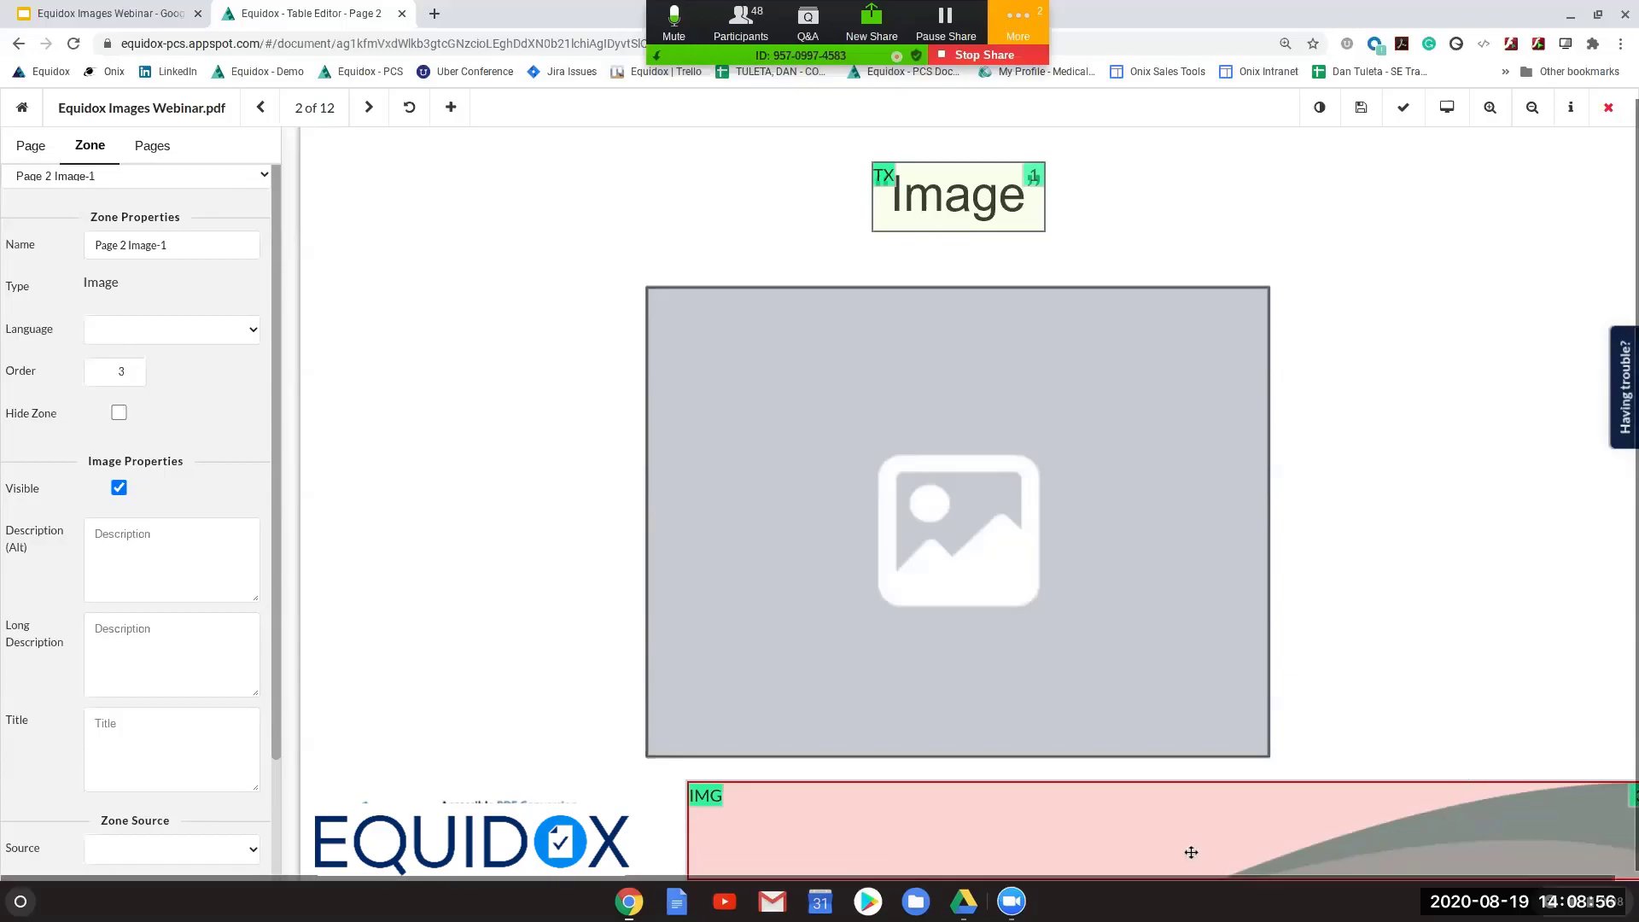
click(120, 415)
click(119, 488)
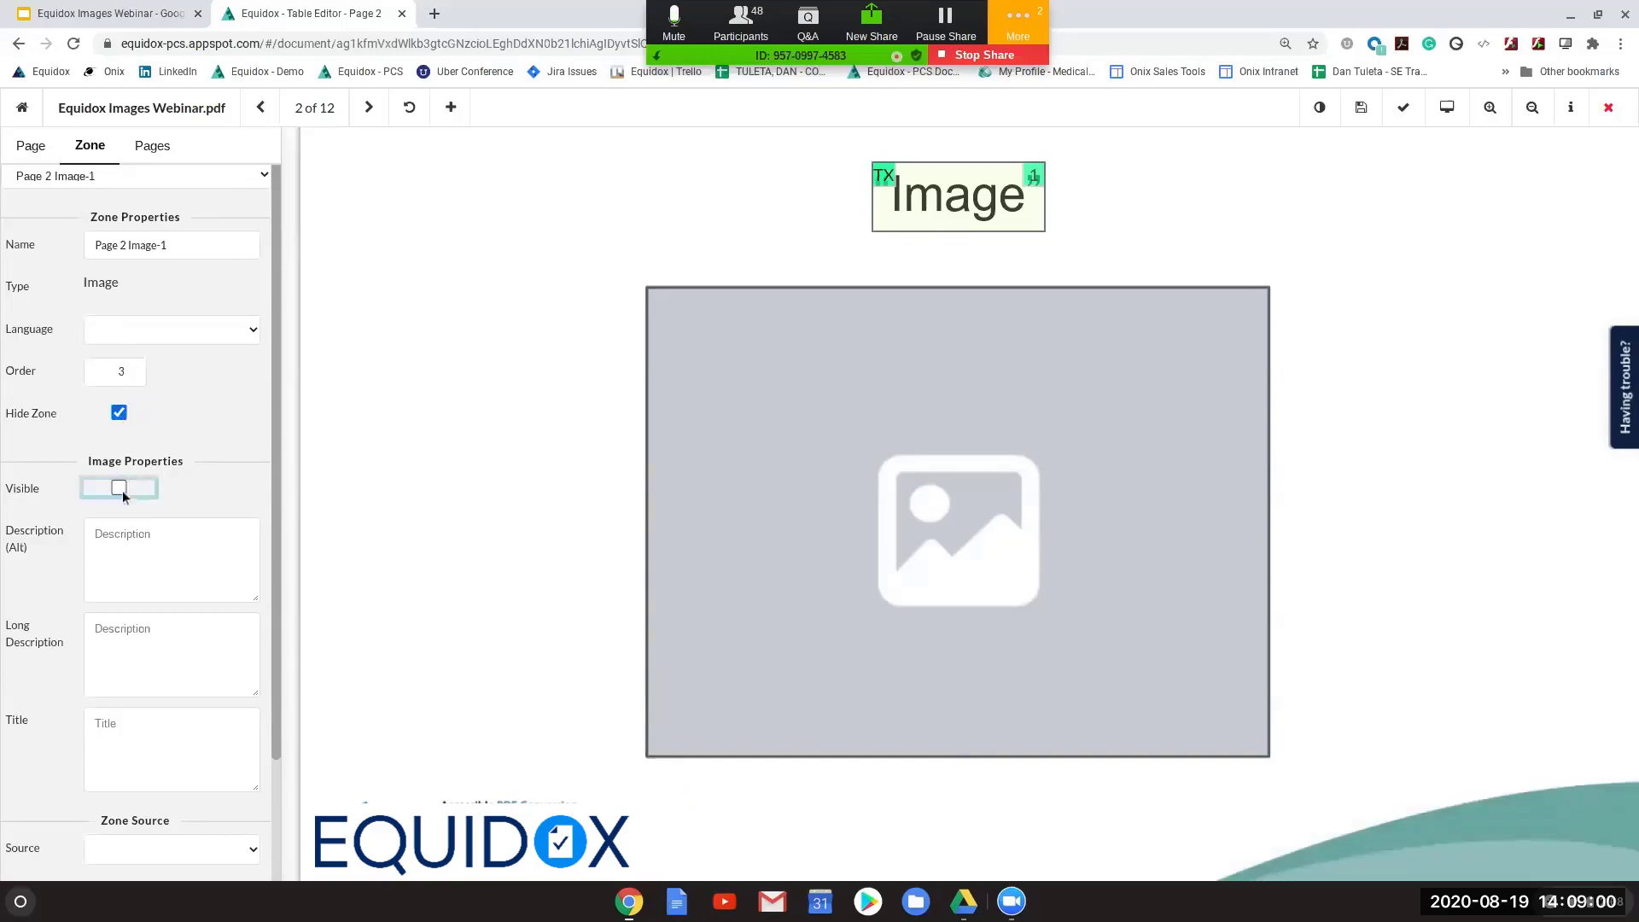
Check the alt and long description fields of page 2's green corner graphic, save page 2 and move on to page 3
click(165, 535)
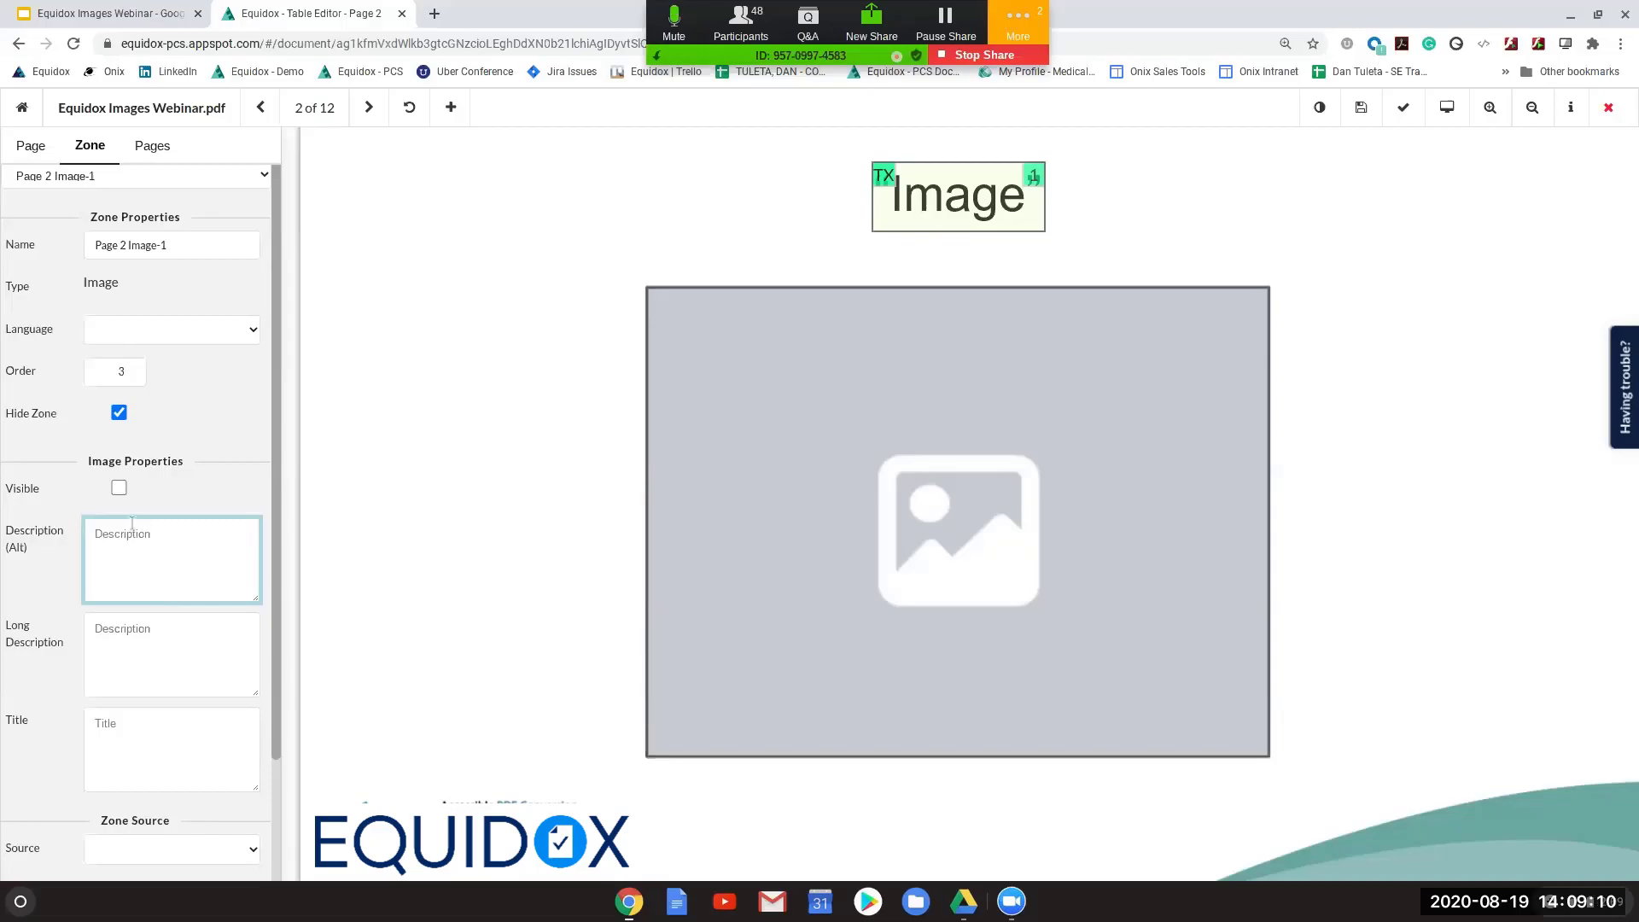
click(169, 629)
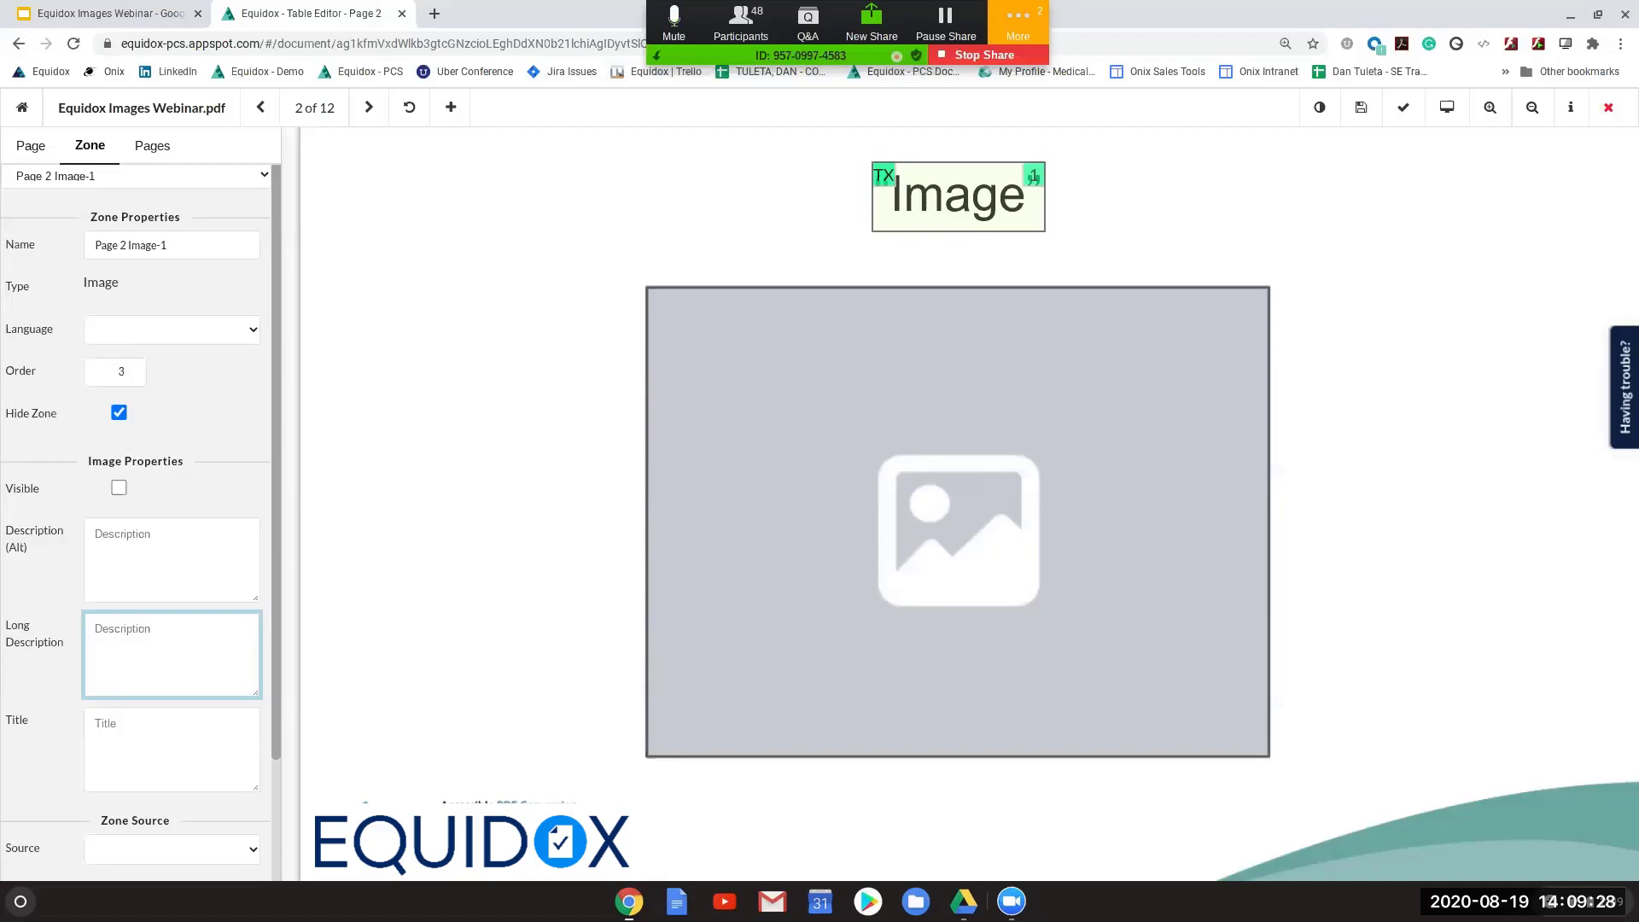
click(175, 530)
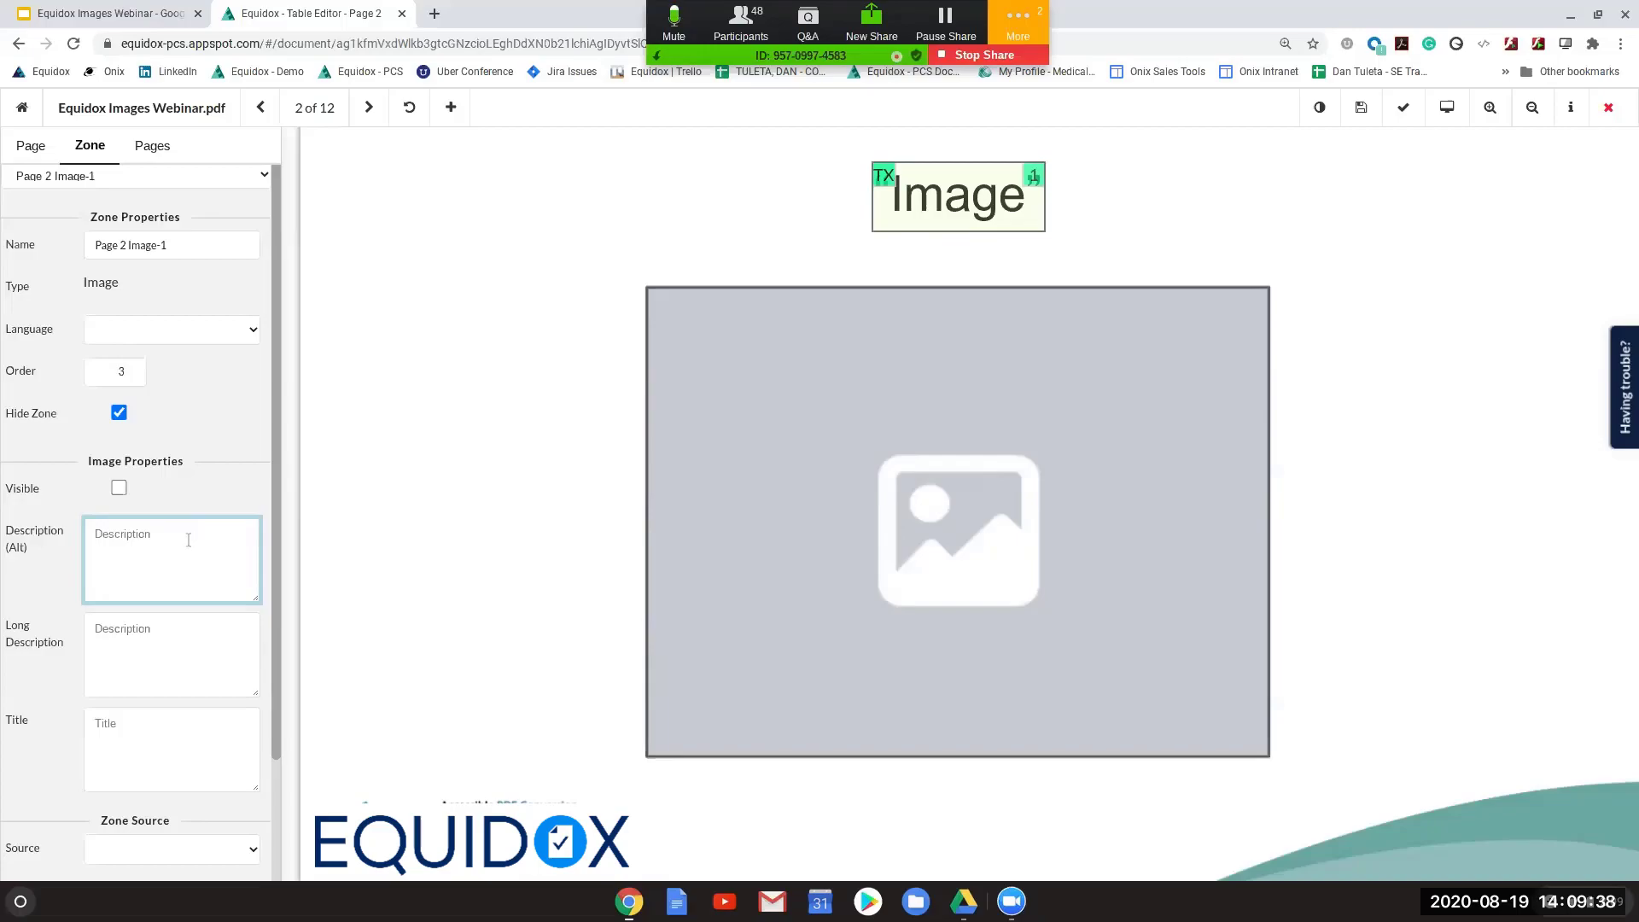
click(155, 639)
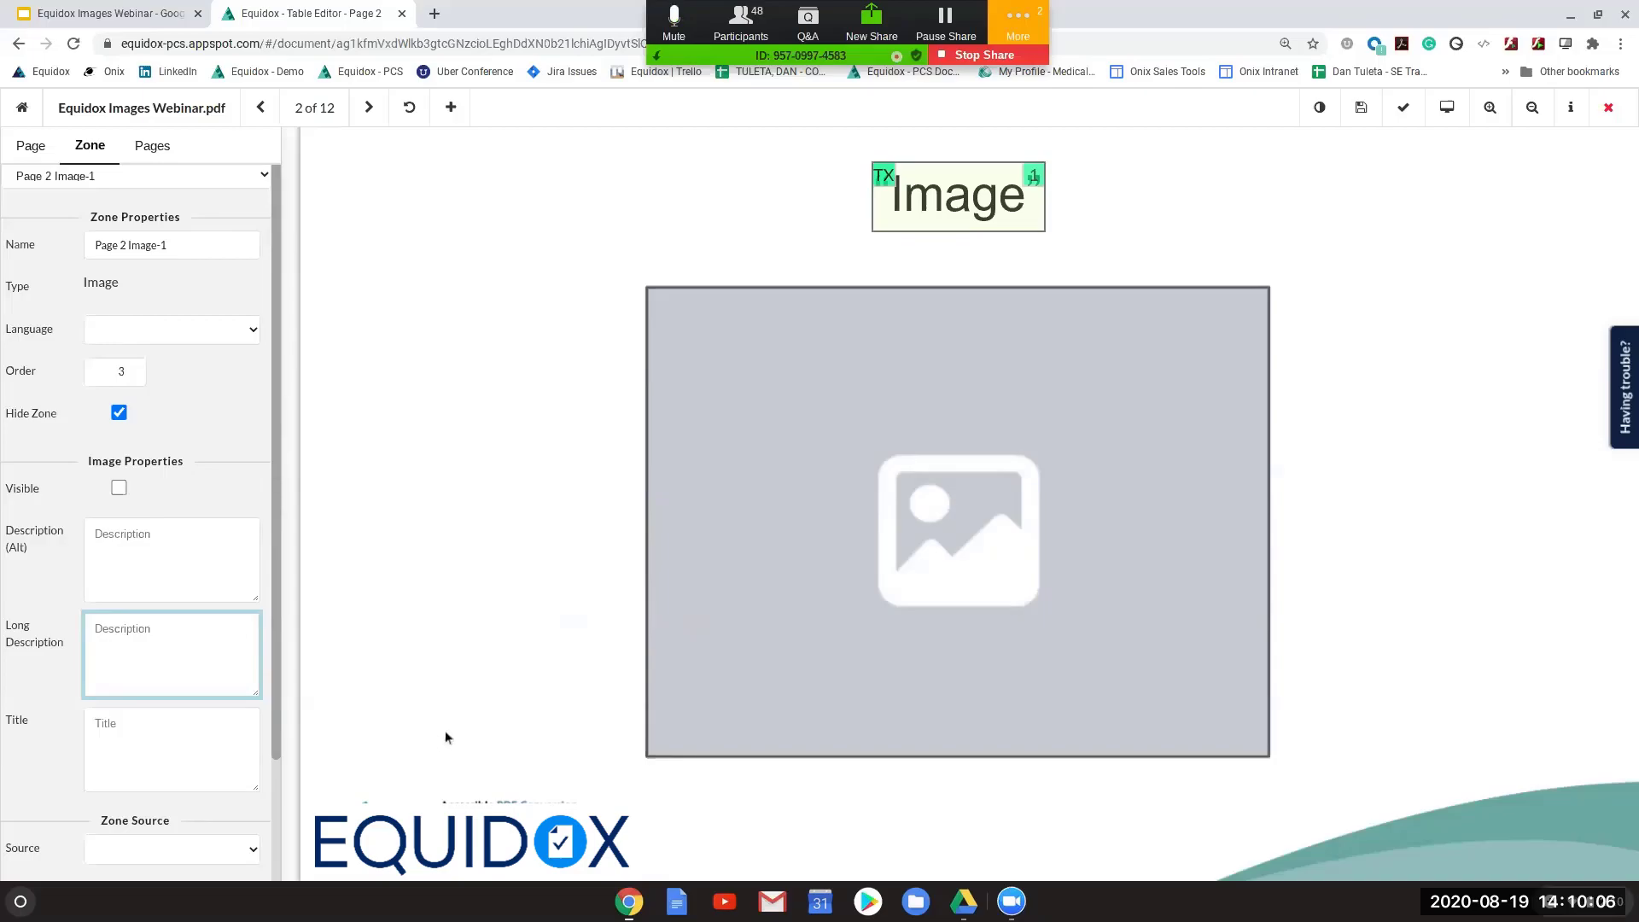
click(368, 108)
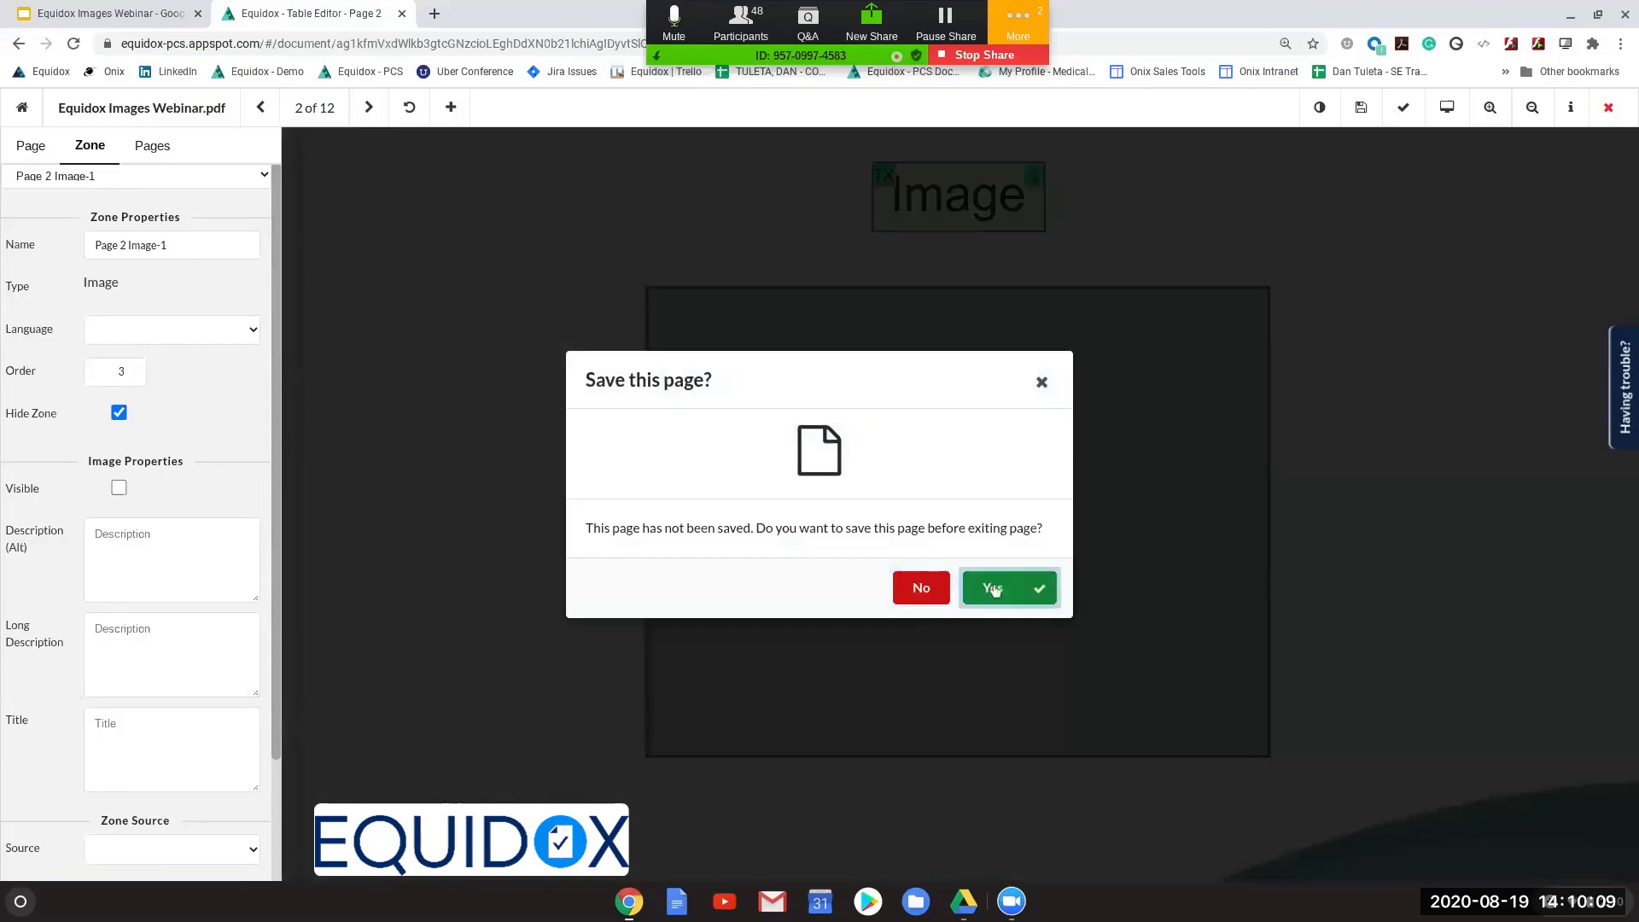
click(994, 588)
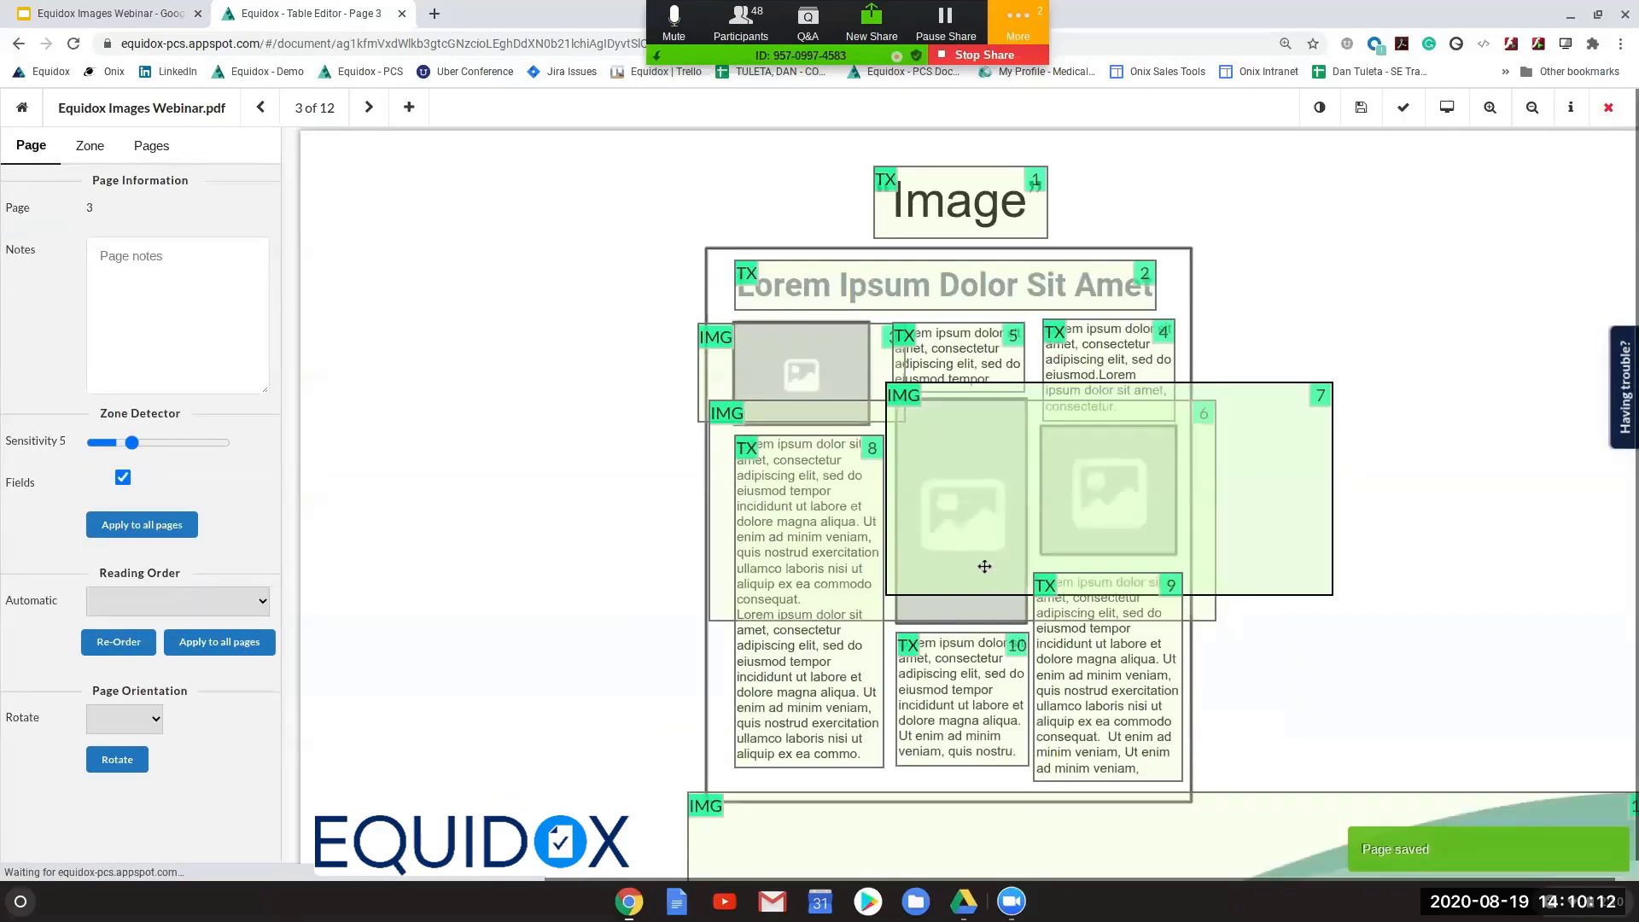
Inspect the overlapping placeholder image zones and the green corner graphic zone on page 3 one after another
click(945, 232)
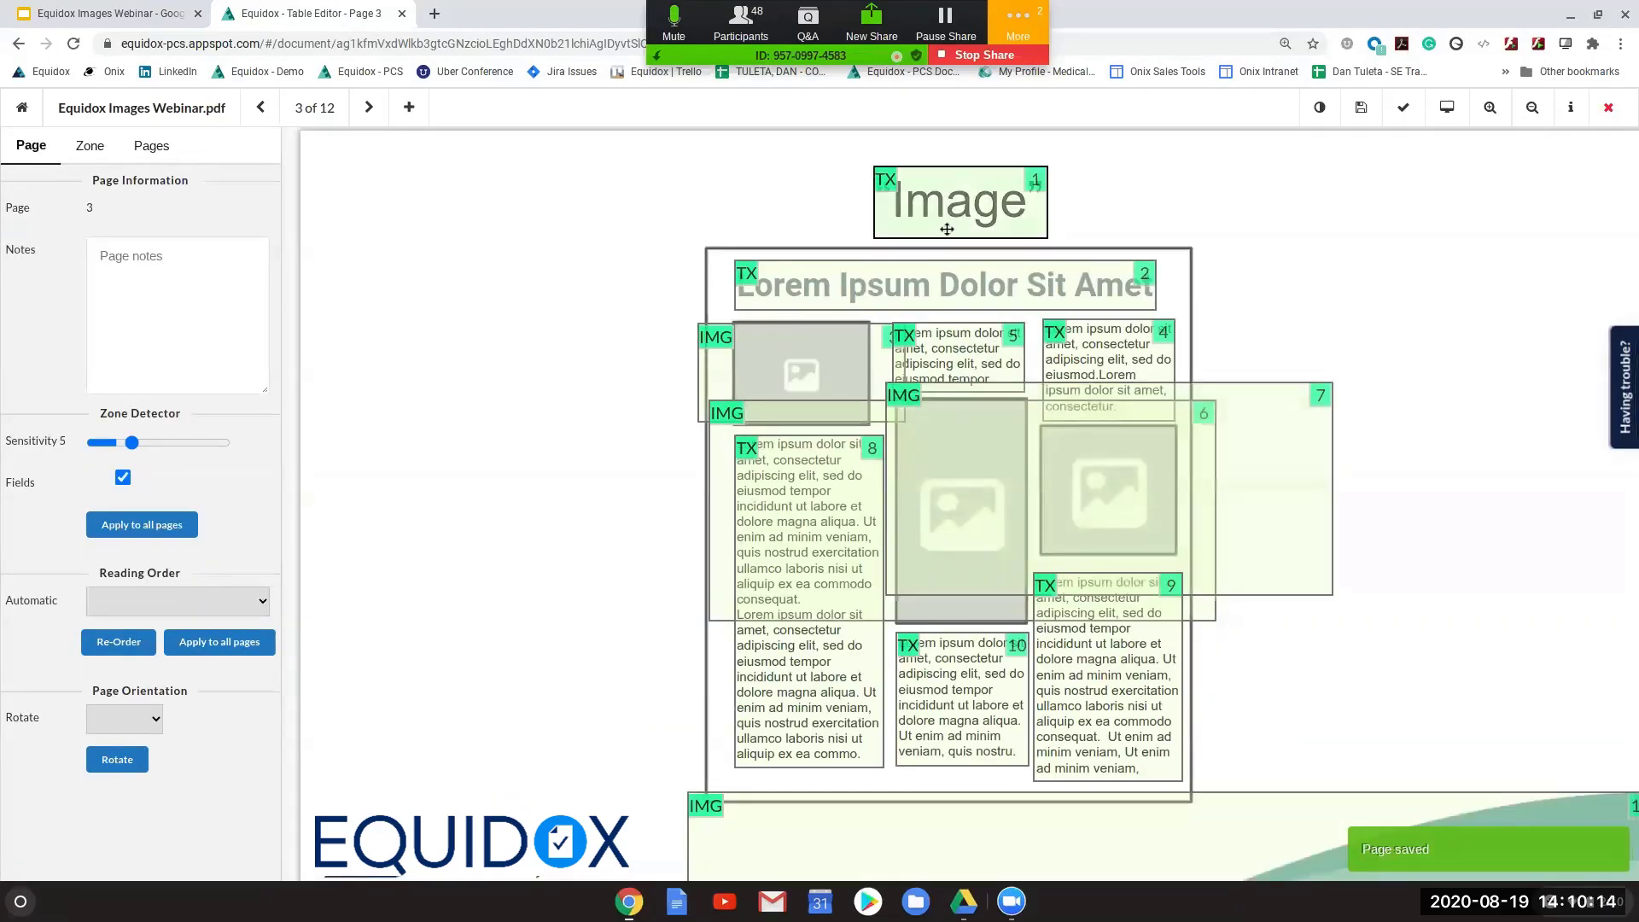
click(841, 372)
click(931, 497)
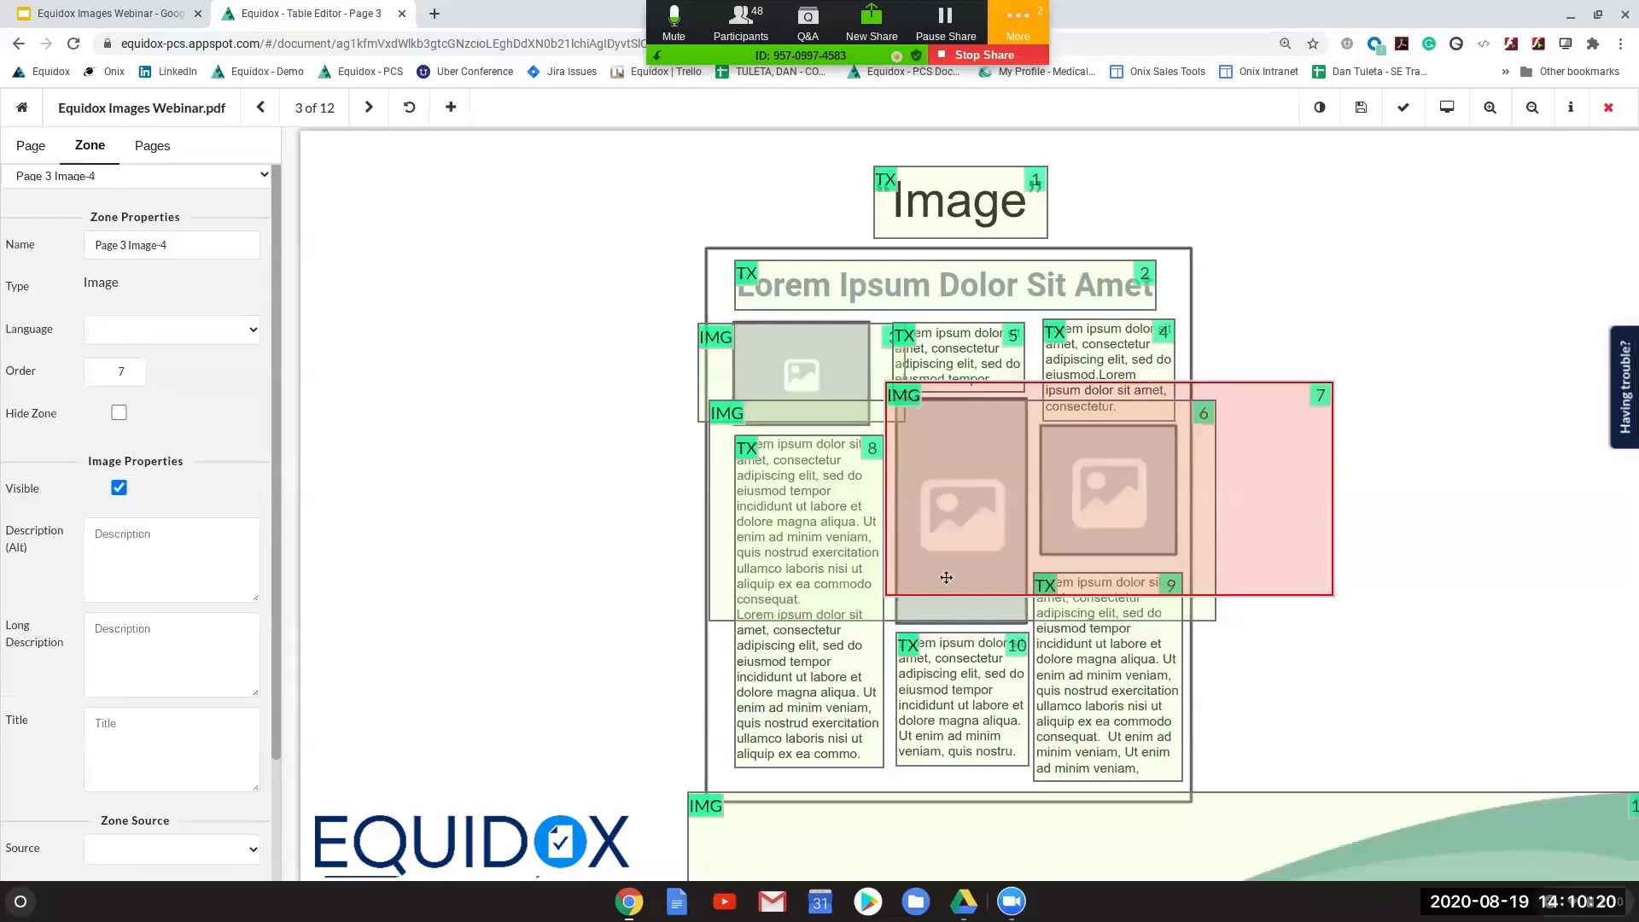
click(935, 615)
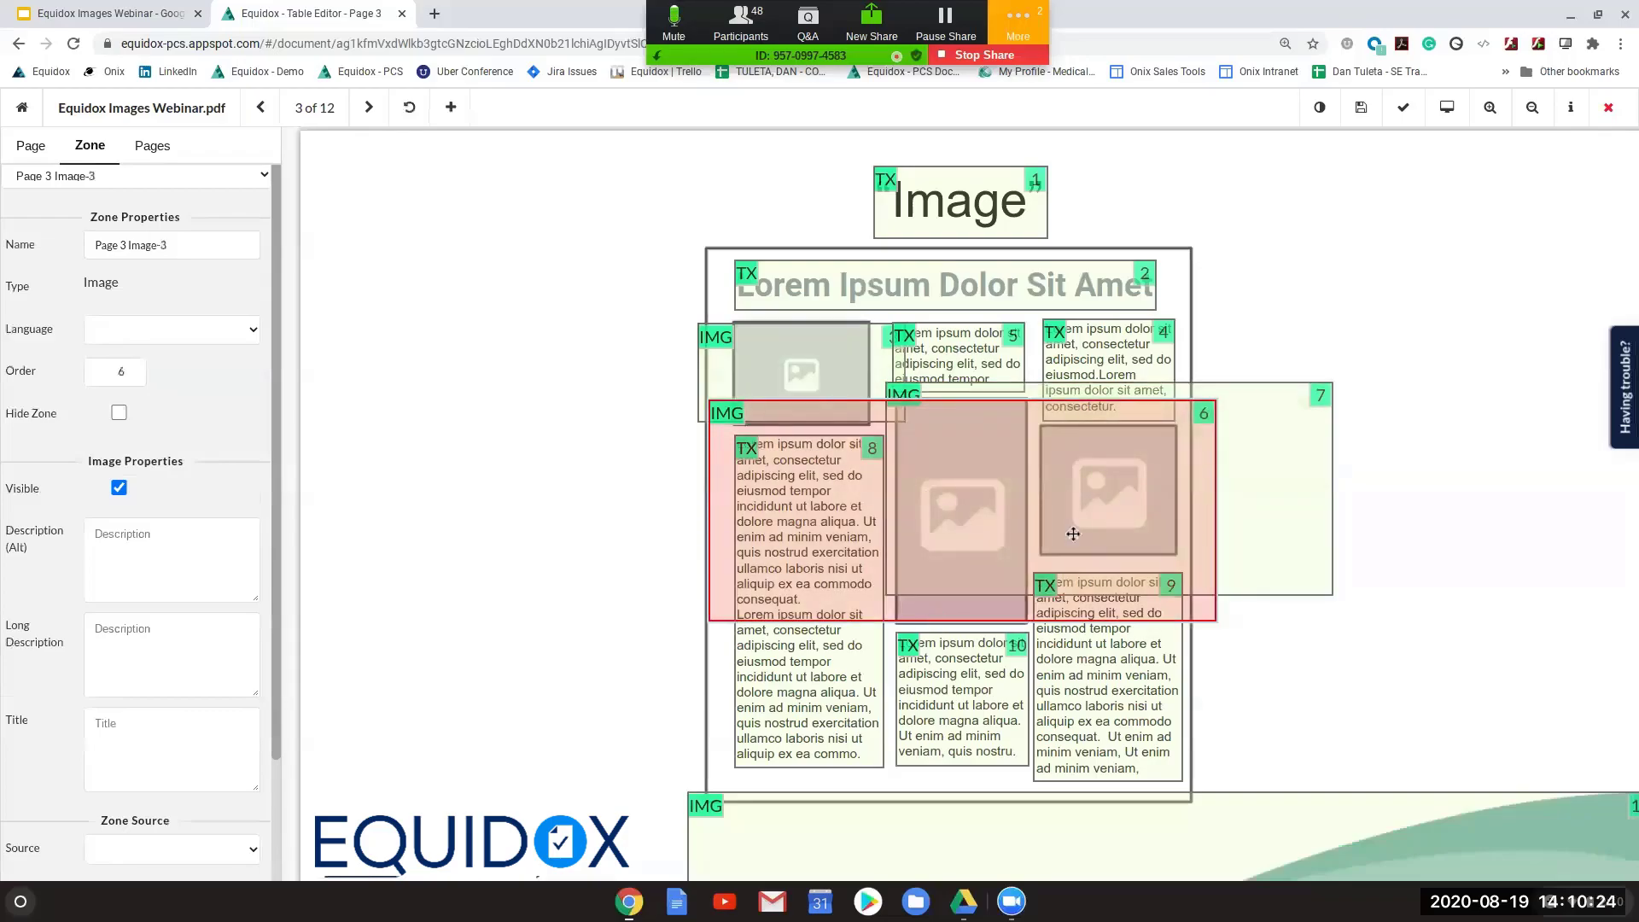
click(862, 384)
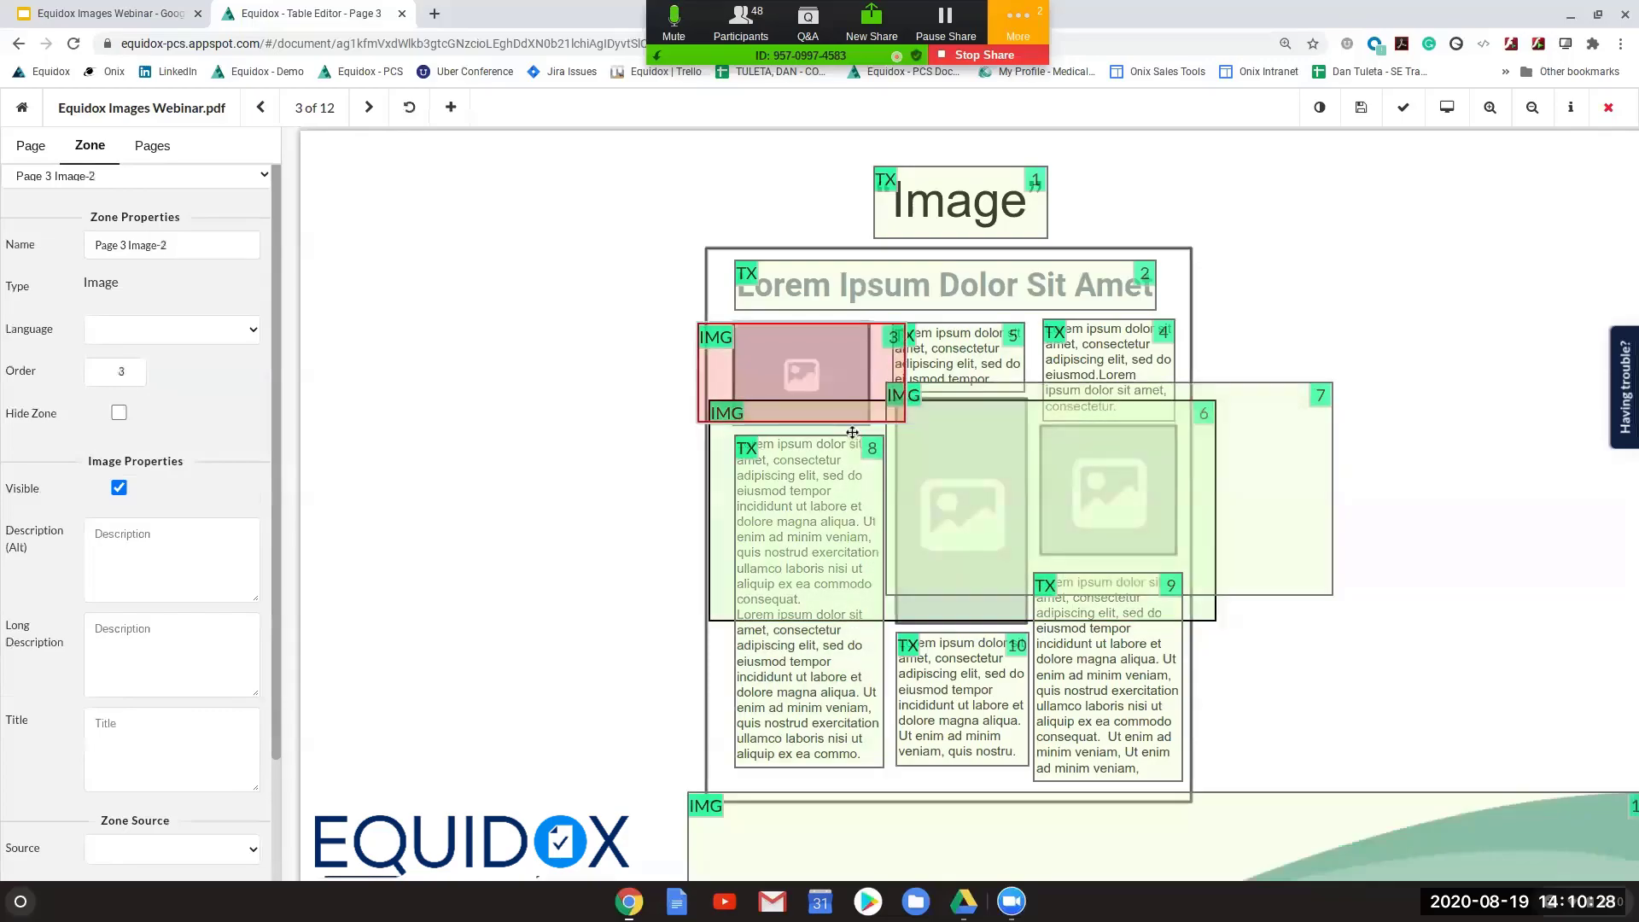
click(171, 543)
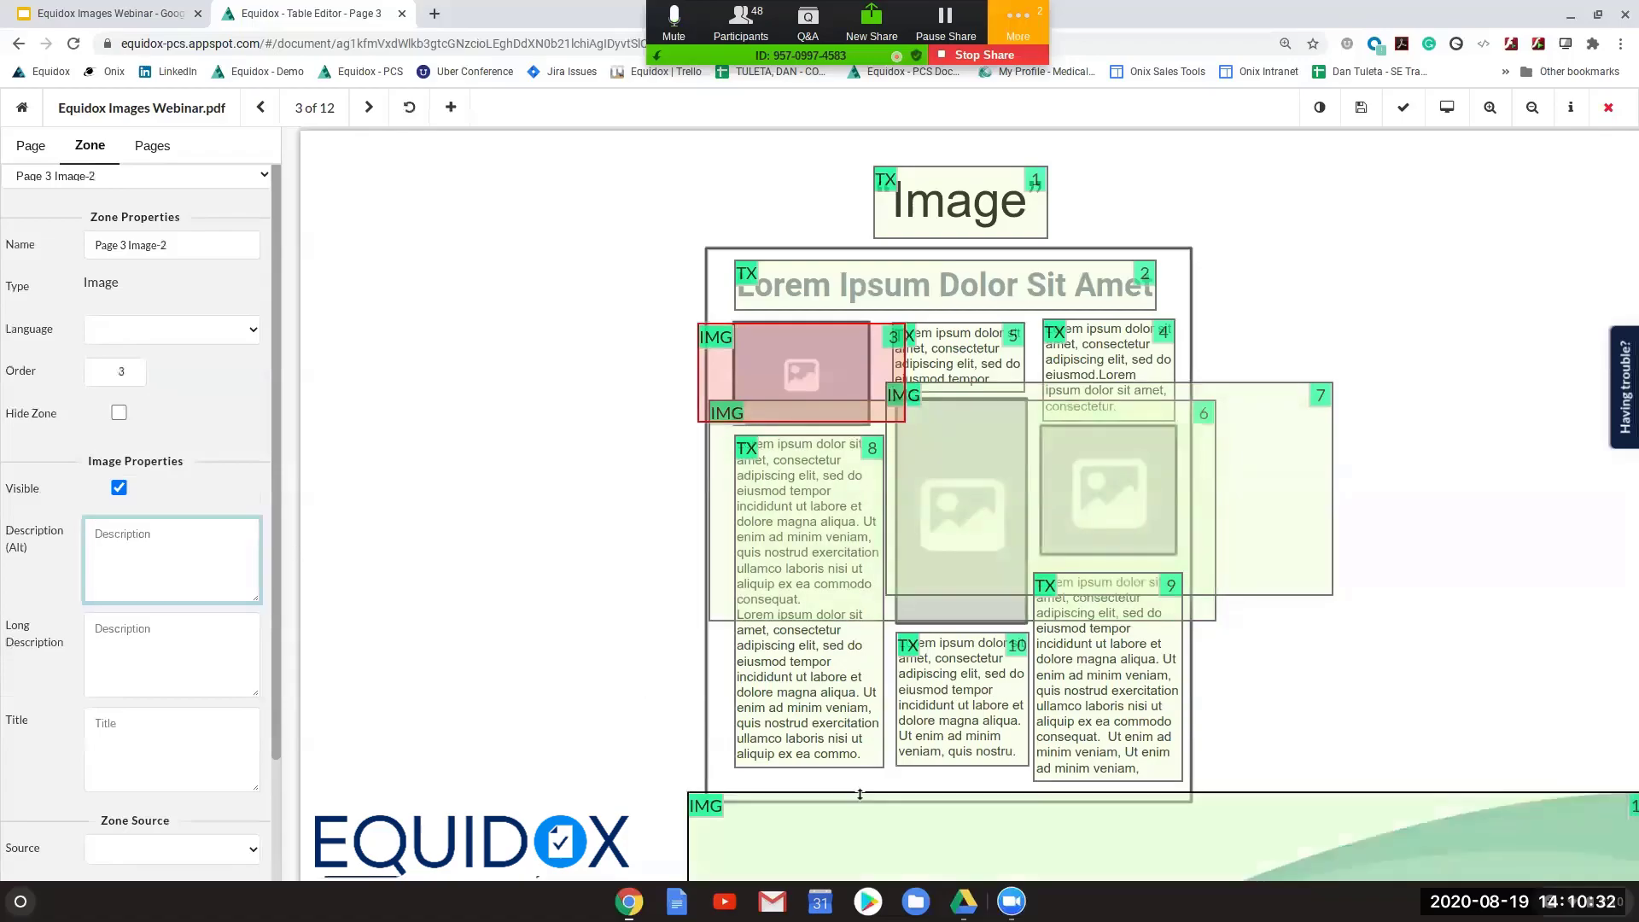
click(896, 825)
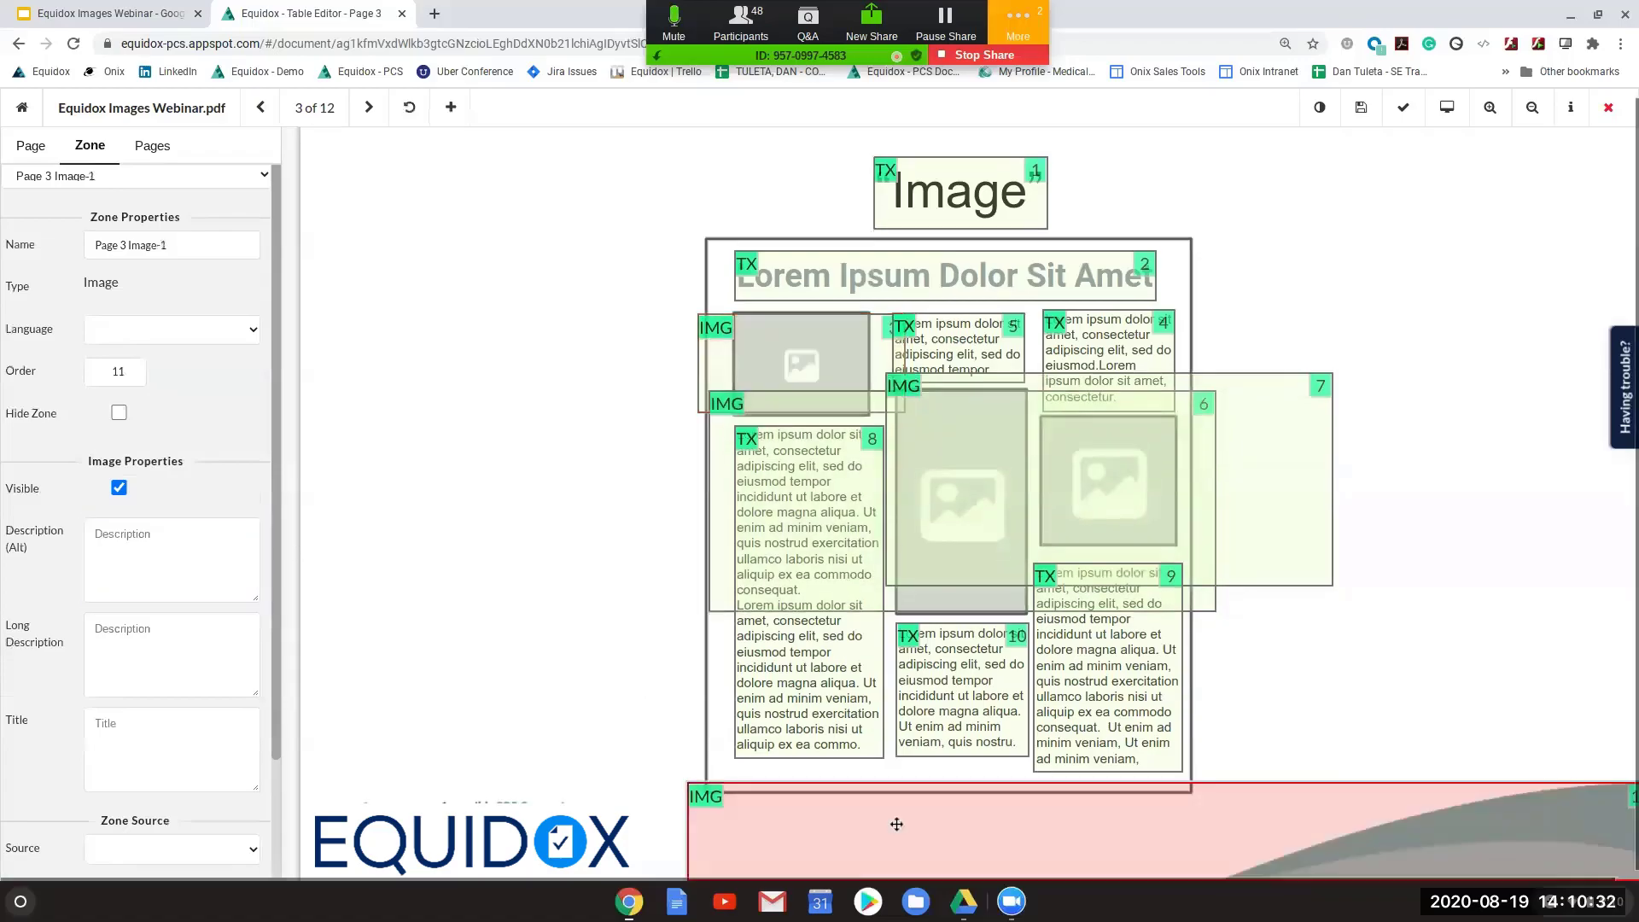
click(818, 357)
click(932, 460)
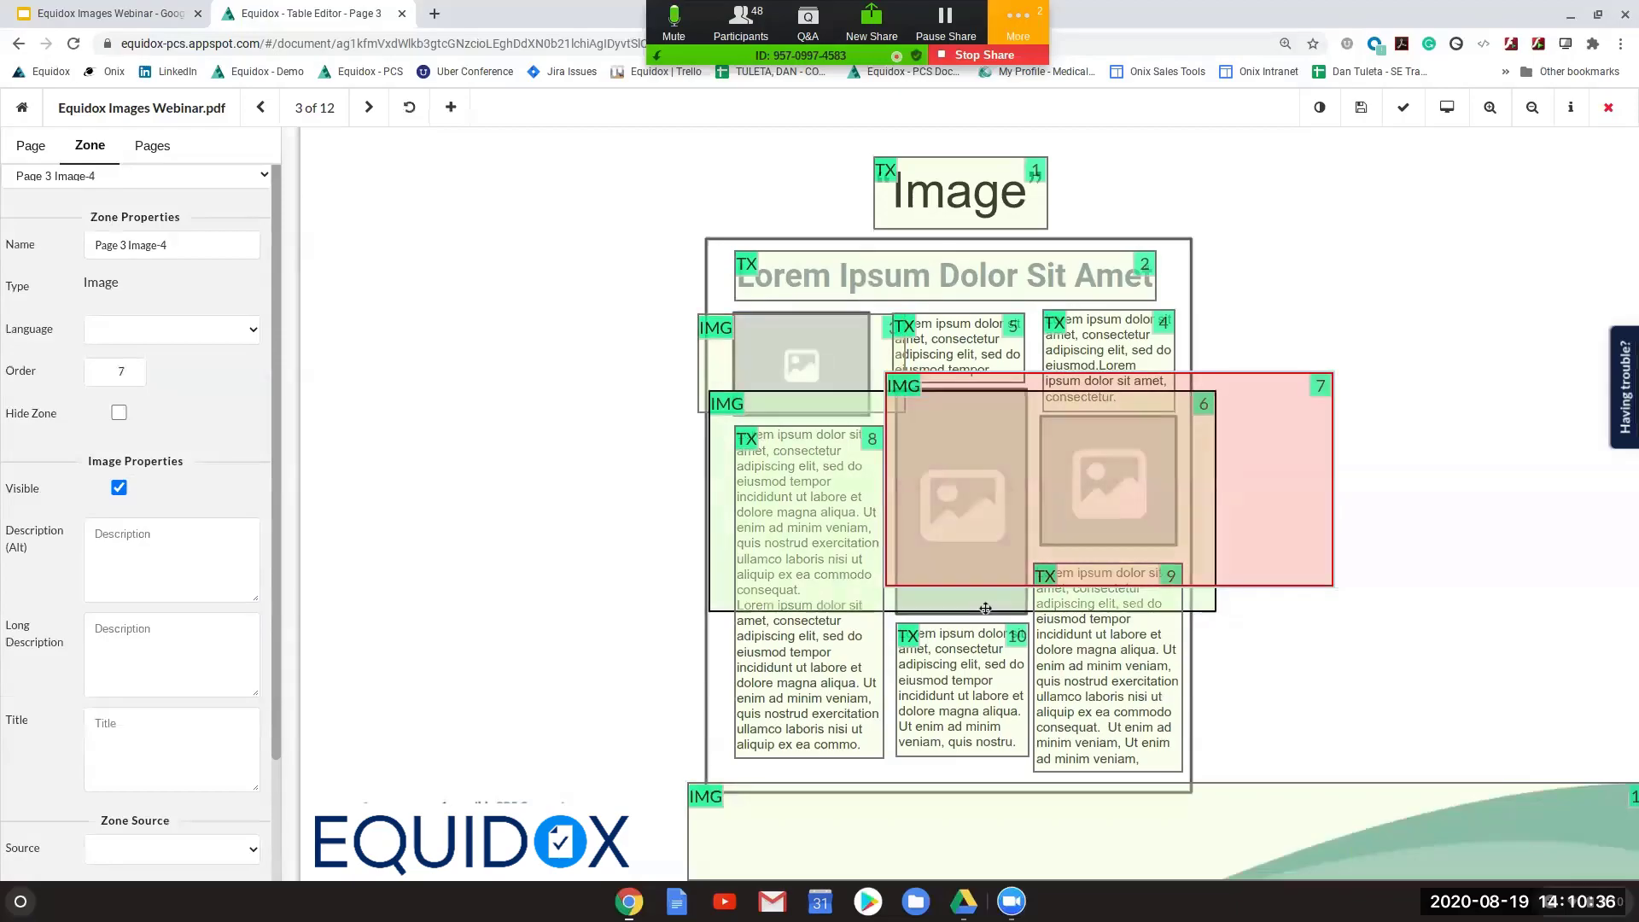
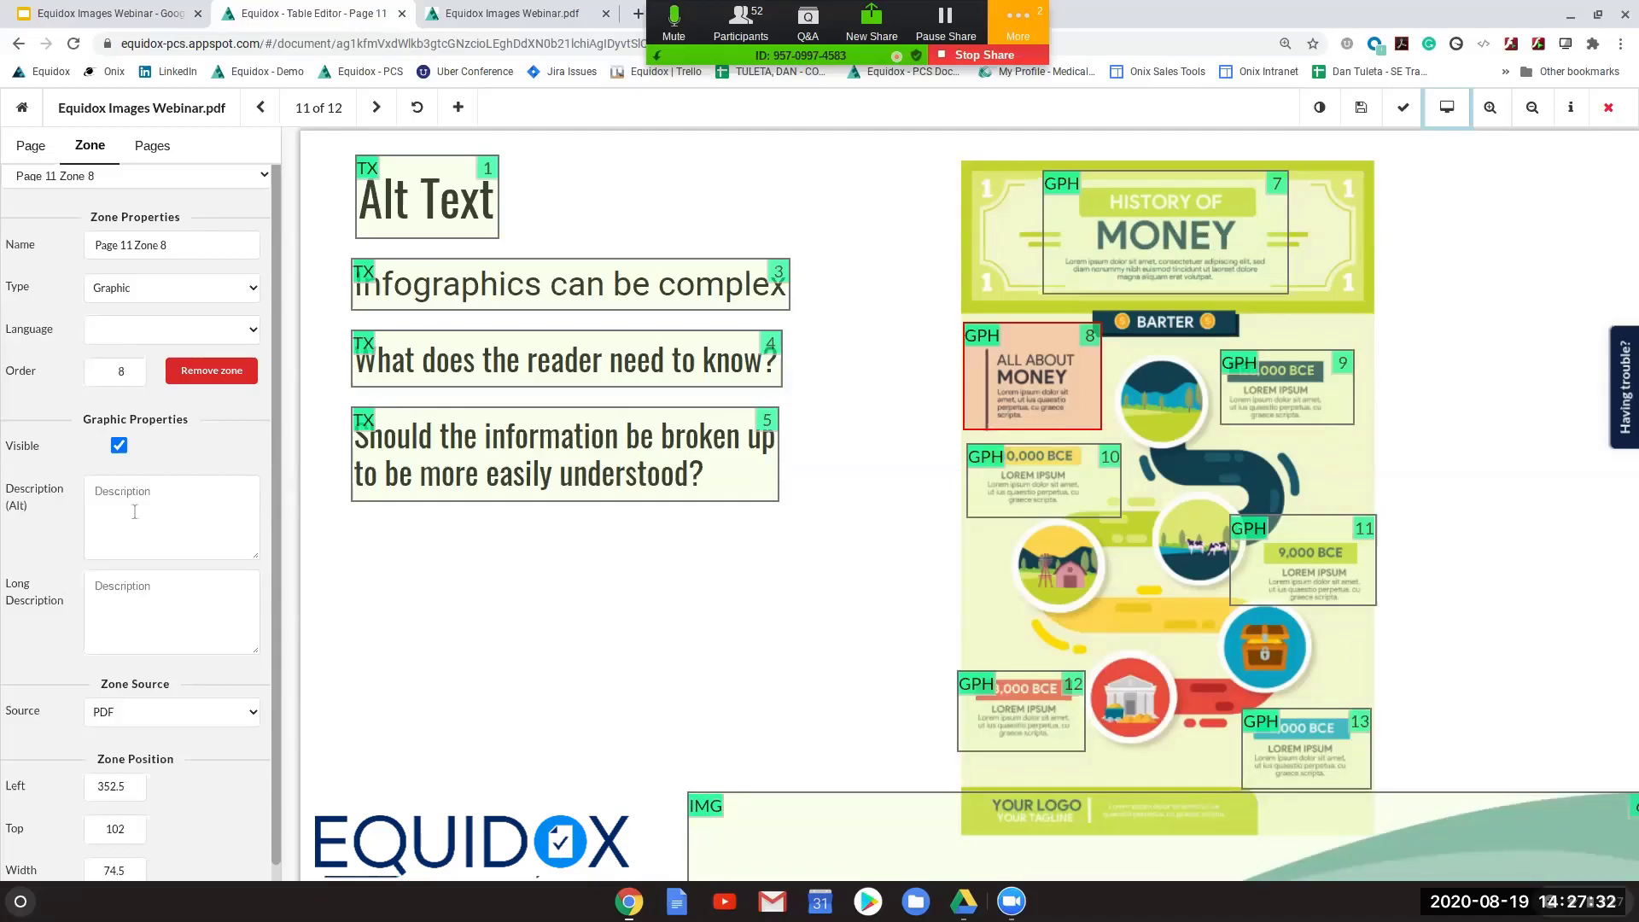
Close page 11 without saving it and open the document's list of images
click(188, 497)
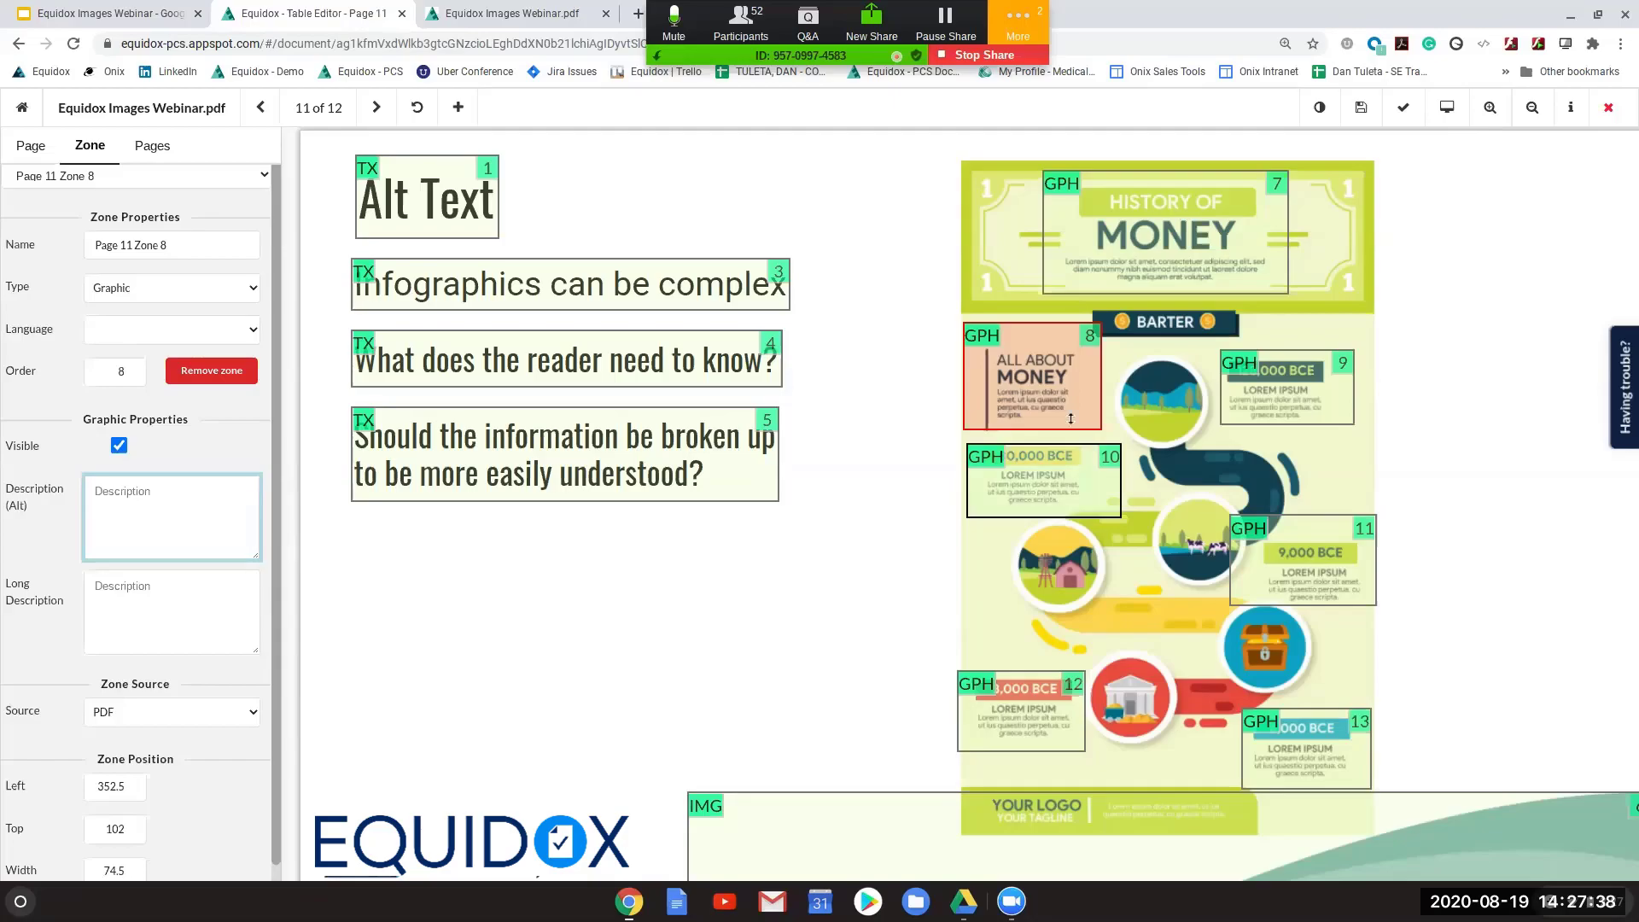
click(1613, 109)
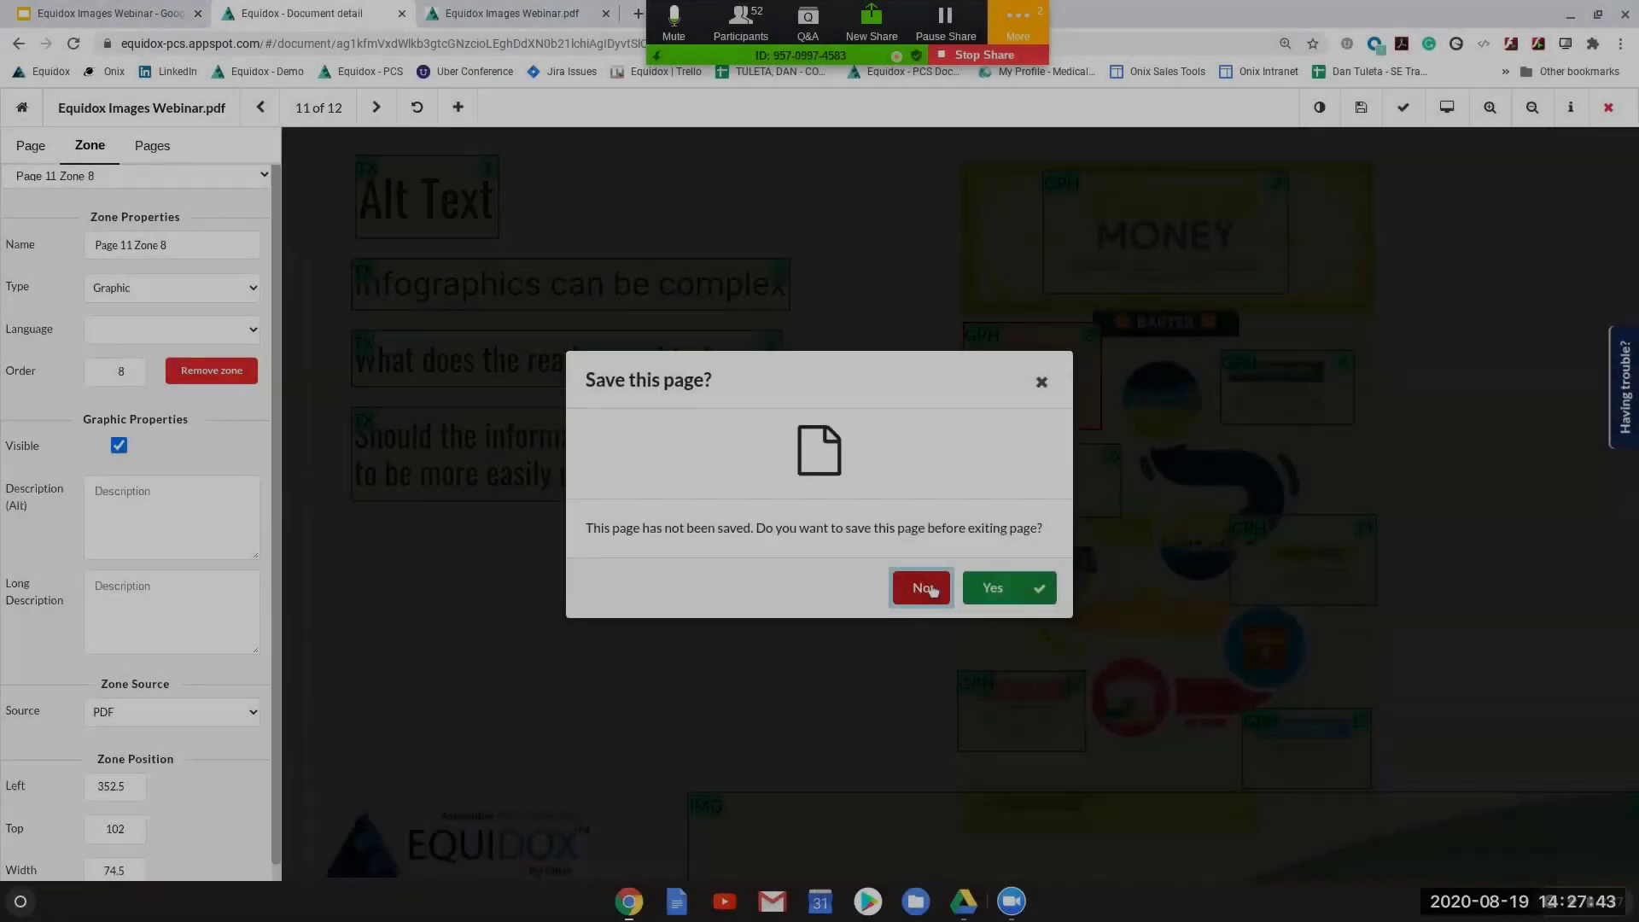
click(922, 588)
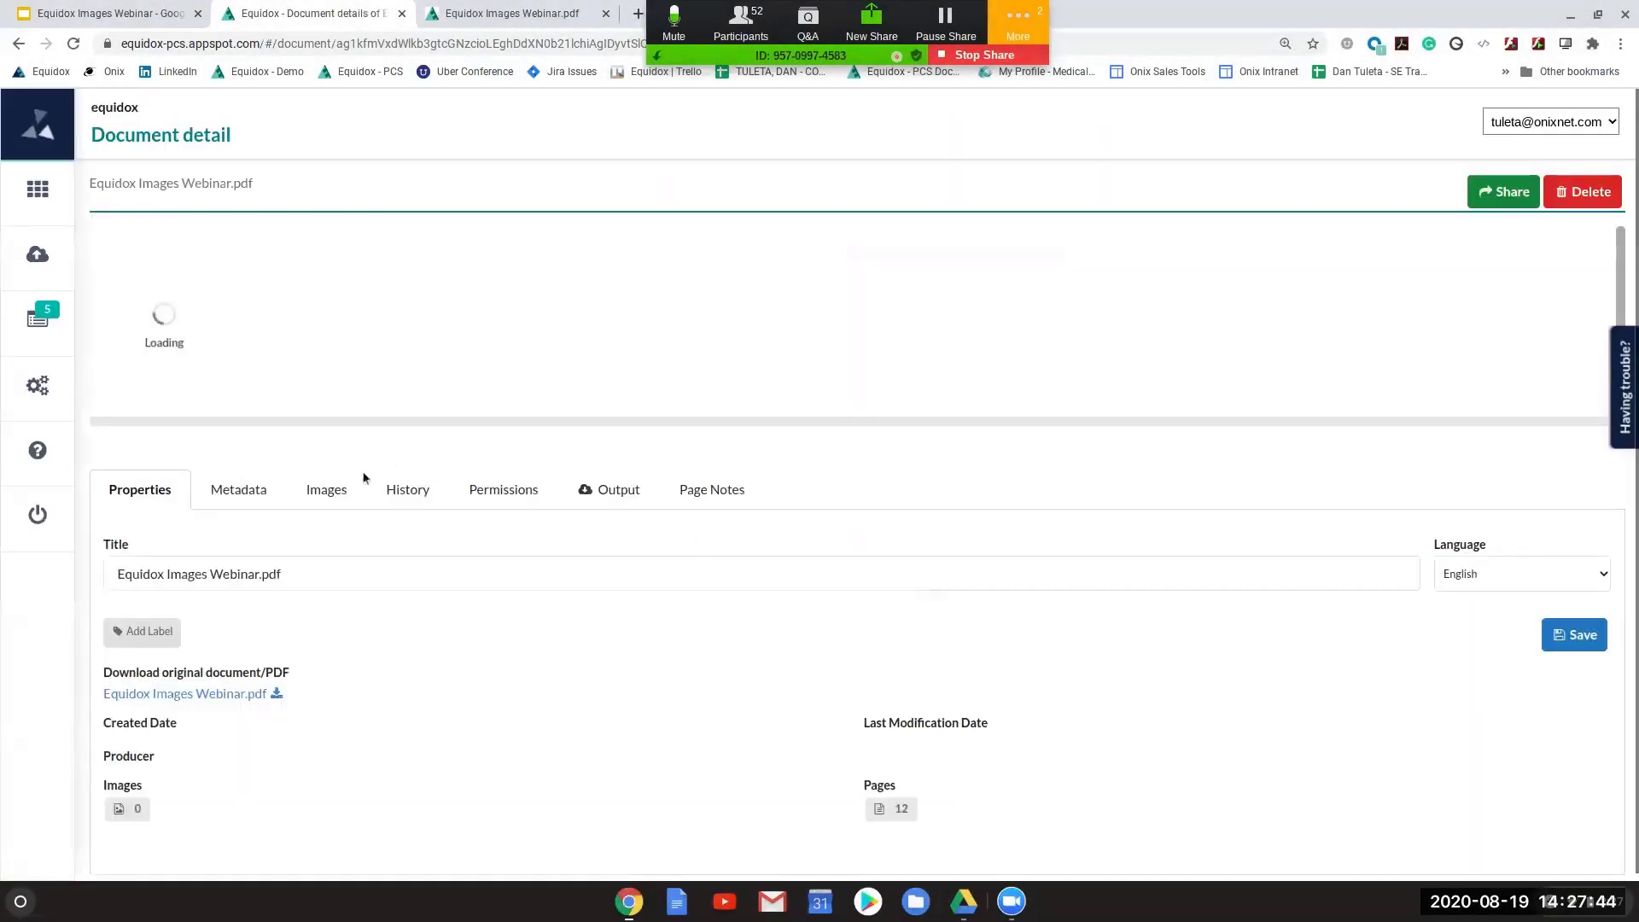
click(328, 480)
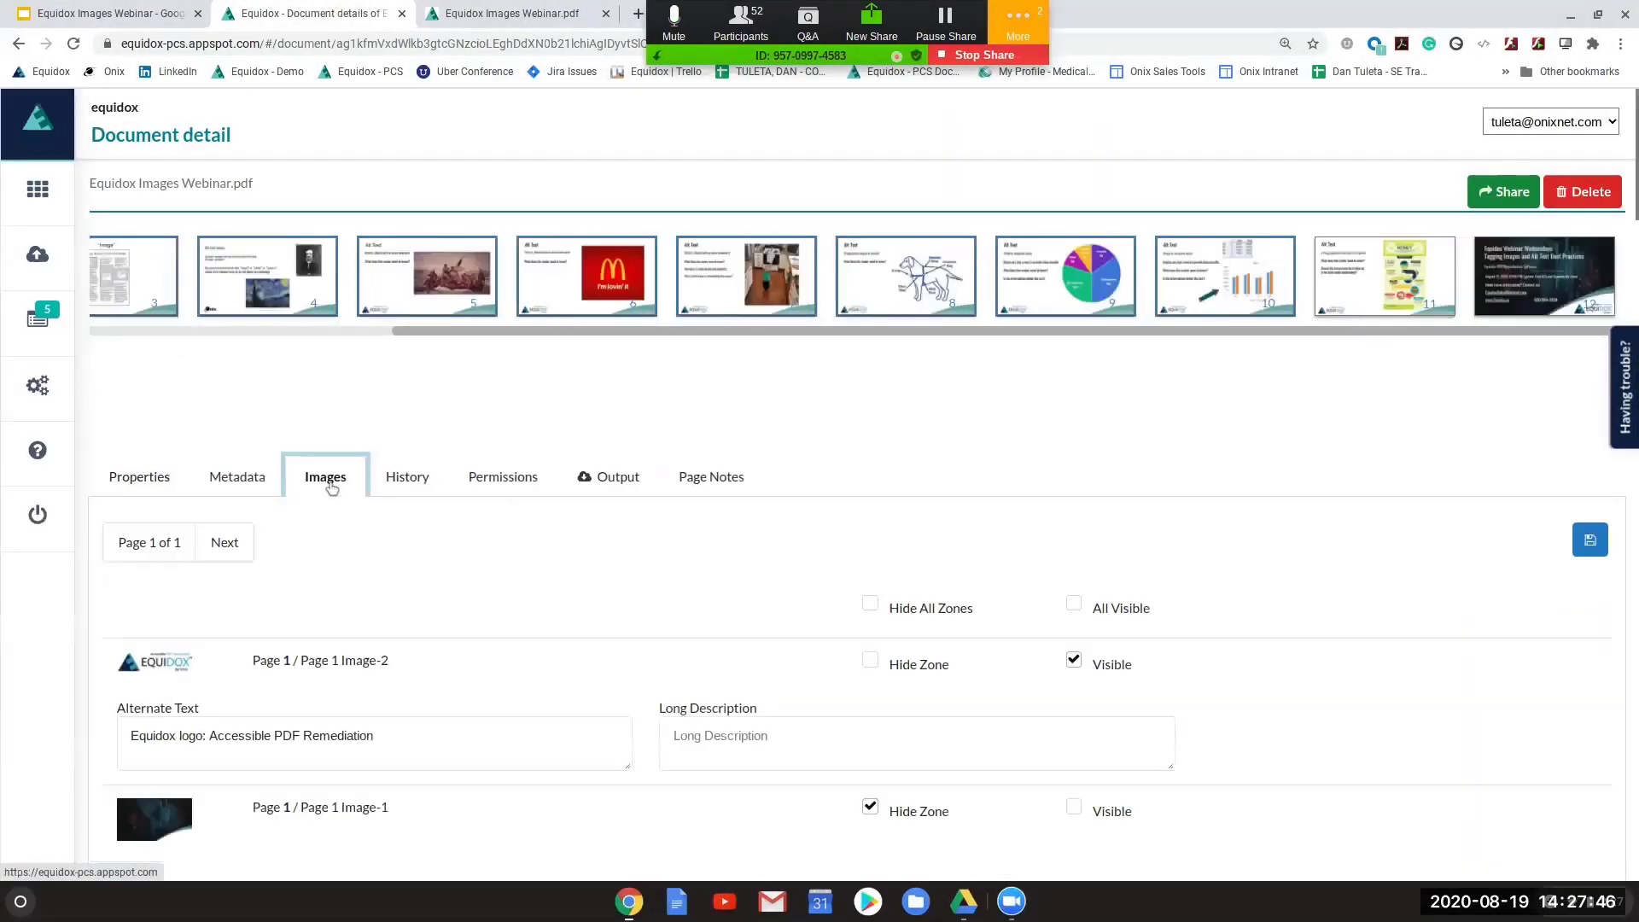
Hide the zone of page 3's green corner graphic in the image list and turn off Visible for it
scroll(414, 638, down, 5)
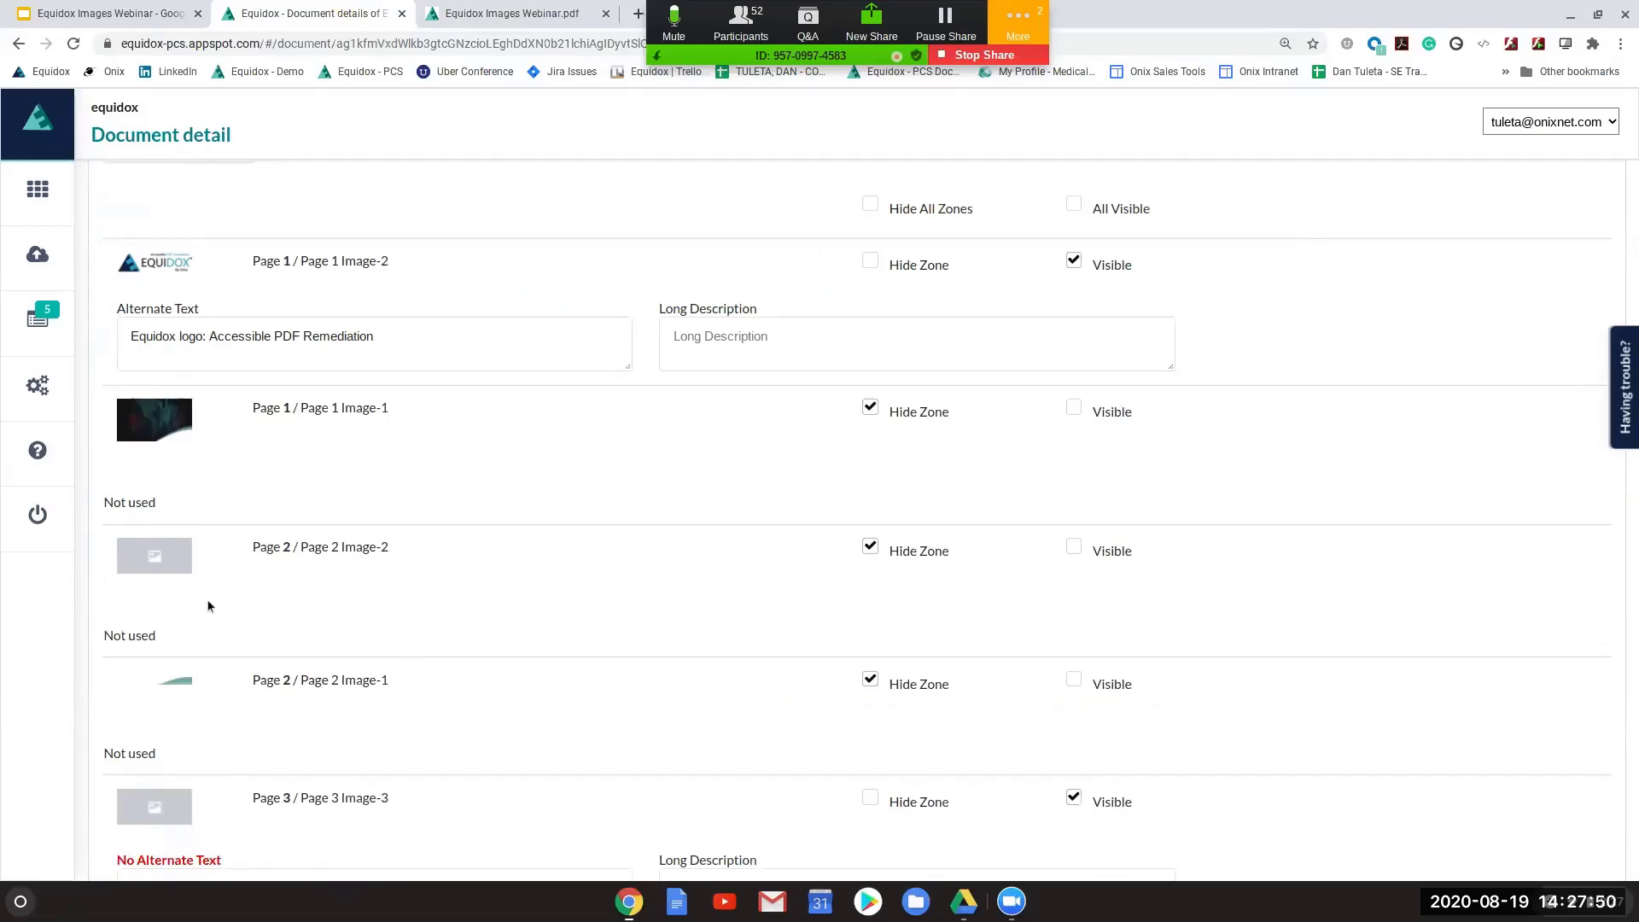
scroll(245, 750, down, 5)
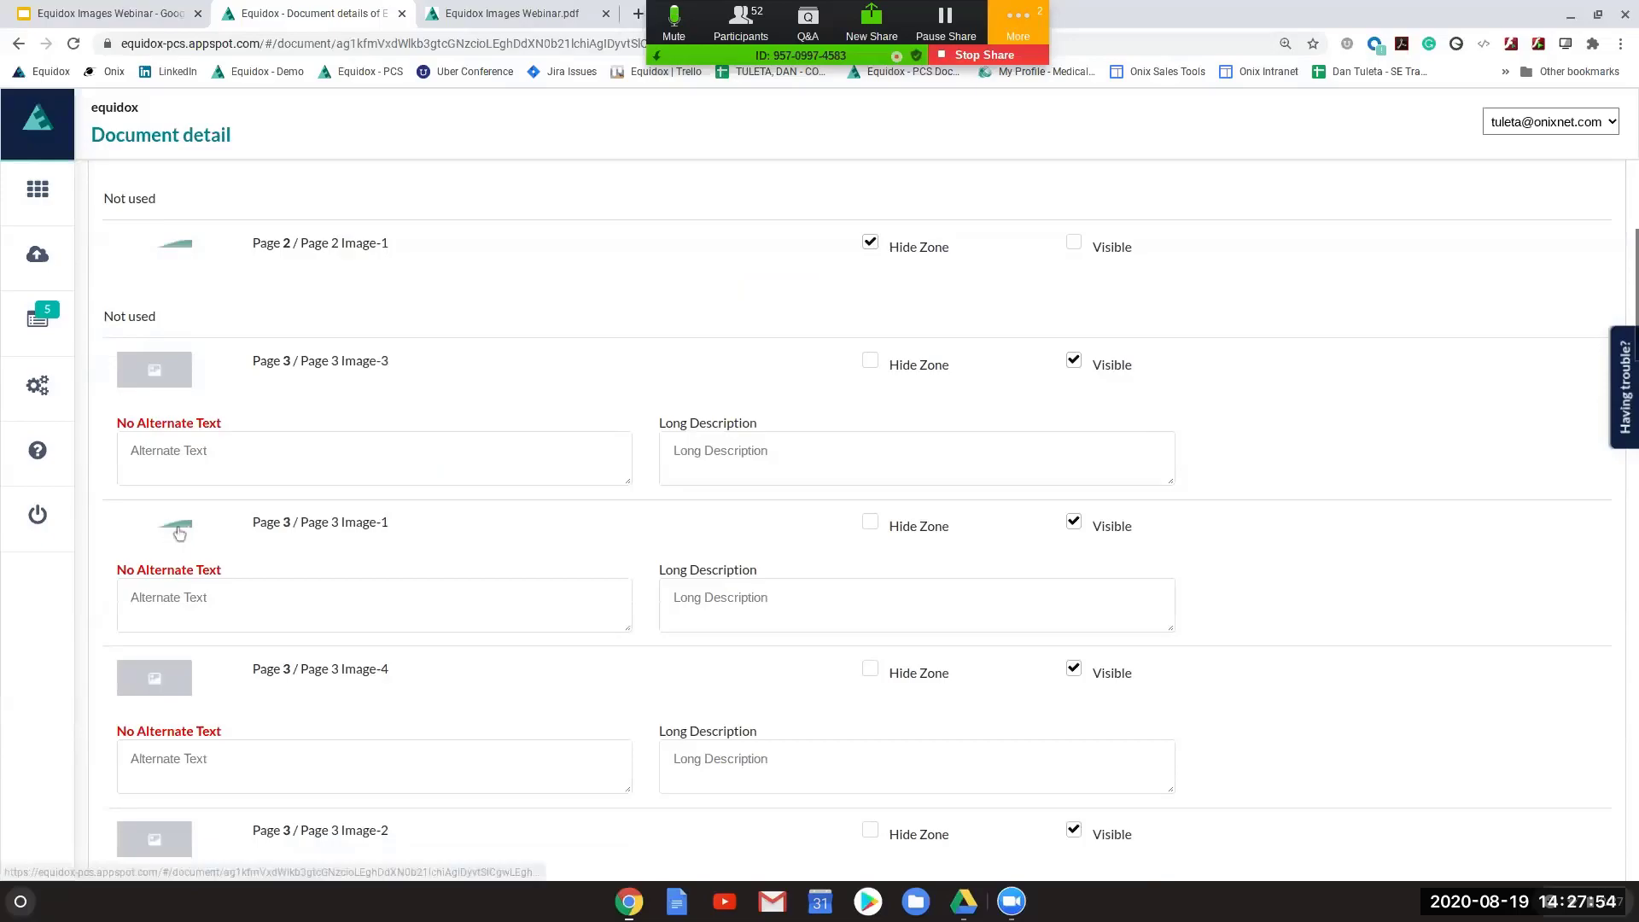
scroll(203, 619, down, 2)
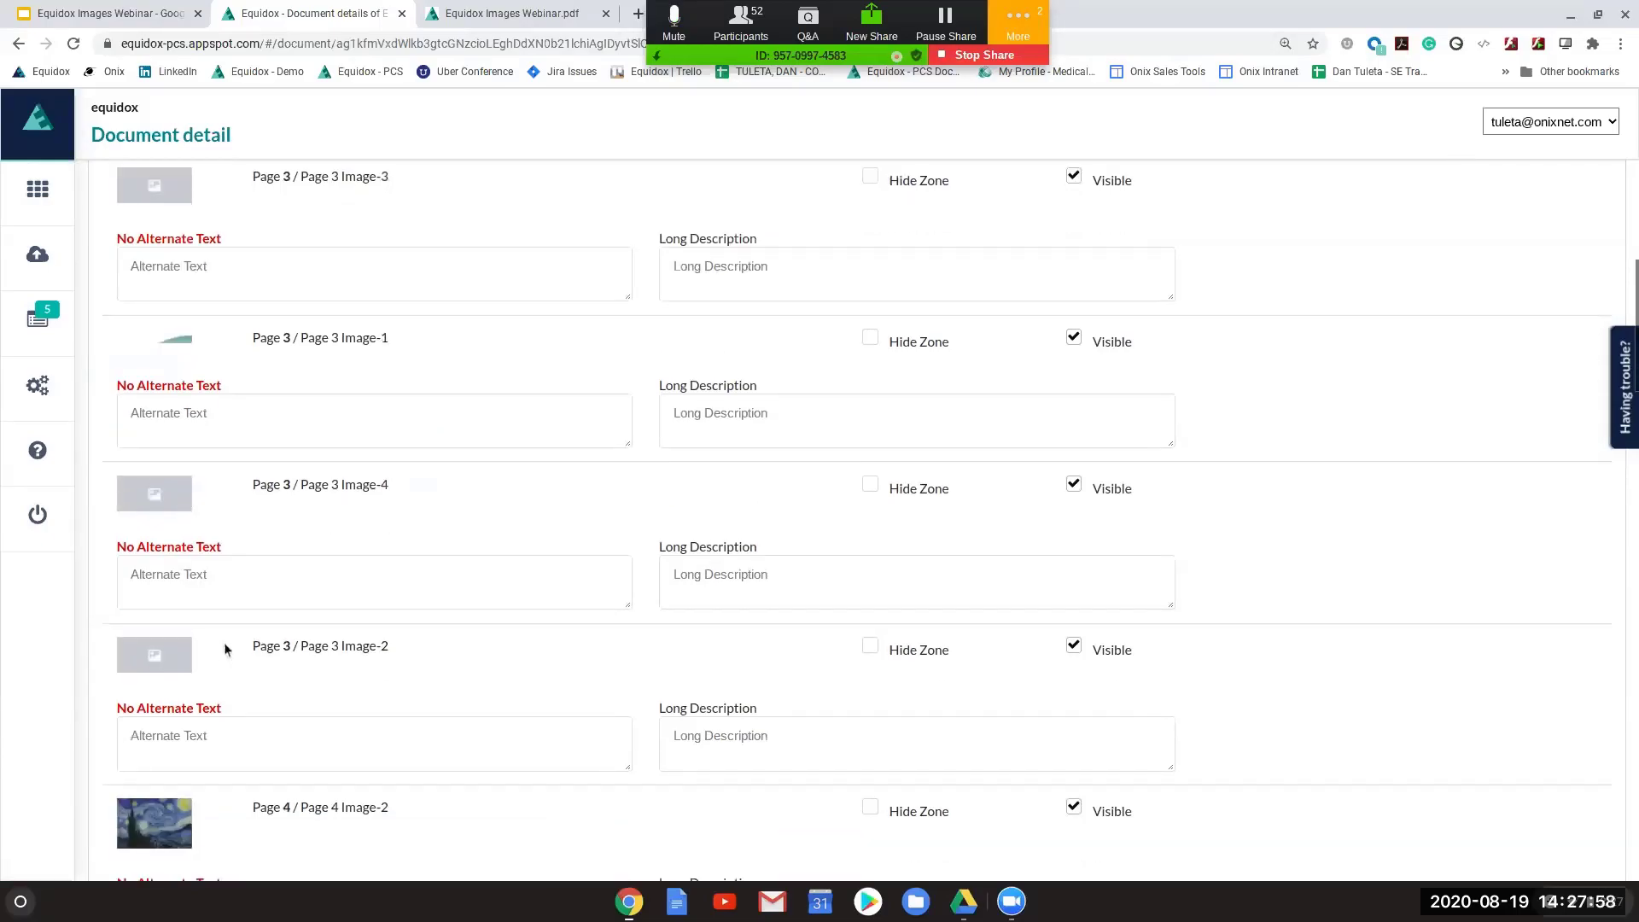
scroll(220, 651, down, 1)
scroll(216, 654, down, 4)
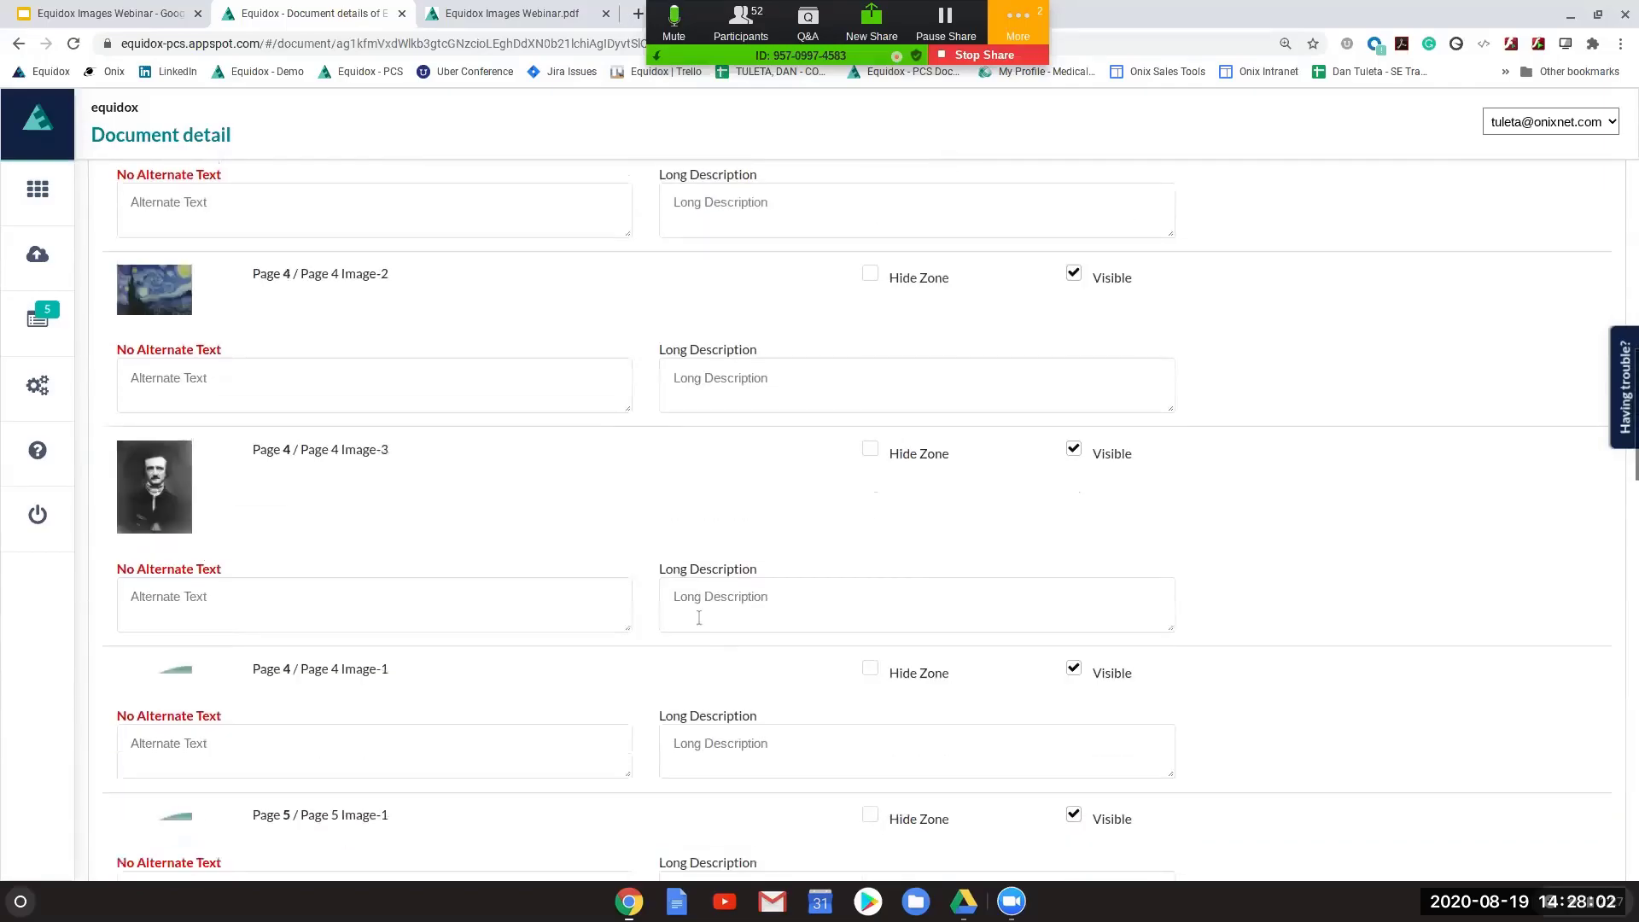
scroll(683, 613, up, 5)
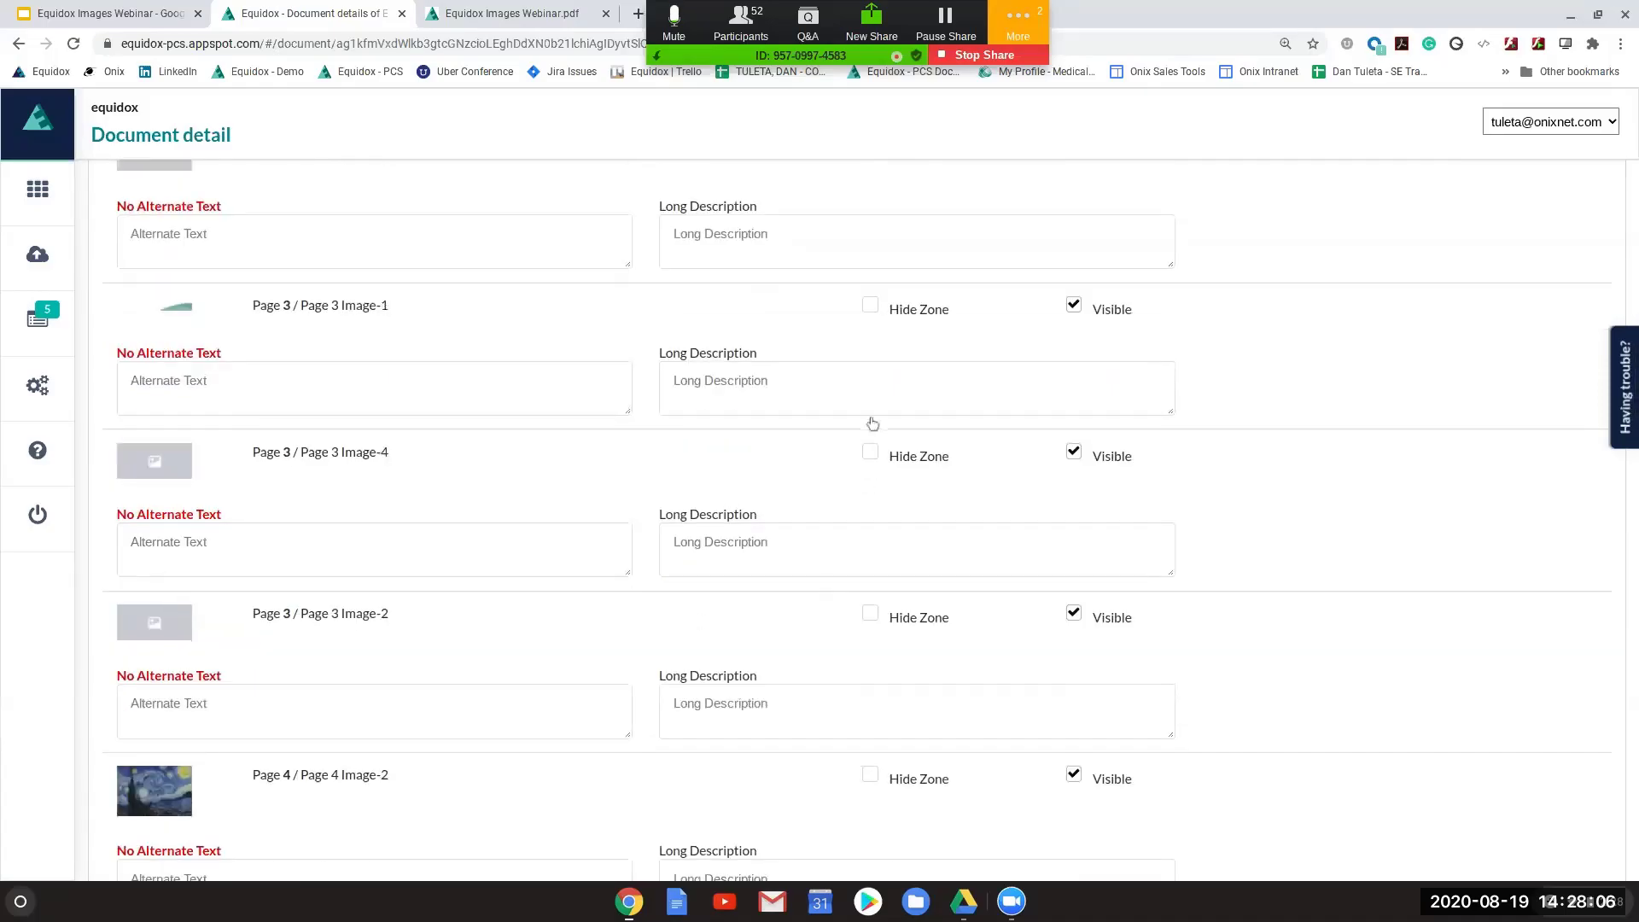
click(870, 308)
click(1073, 306)
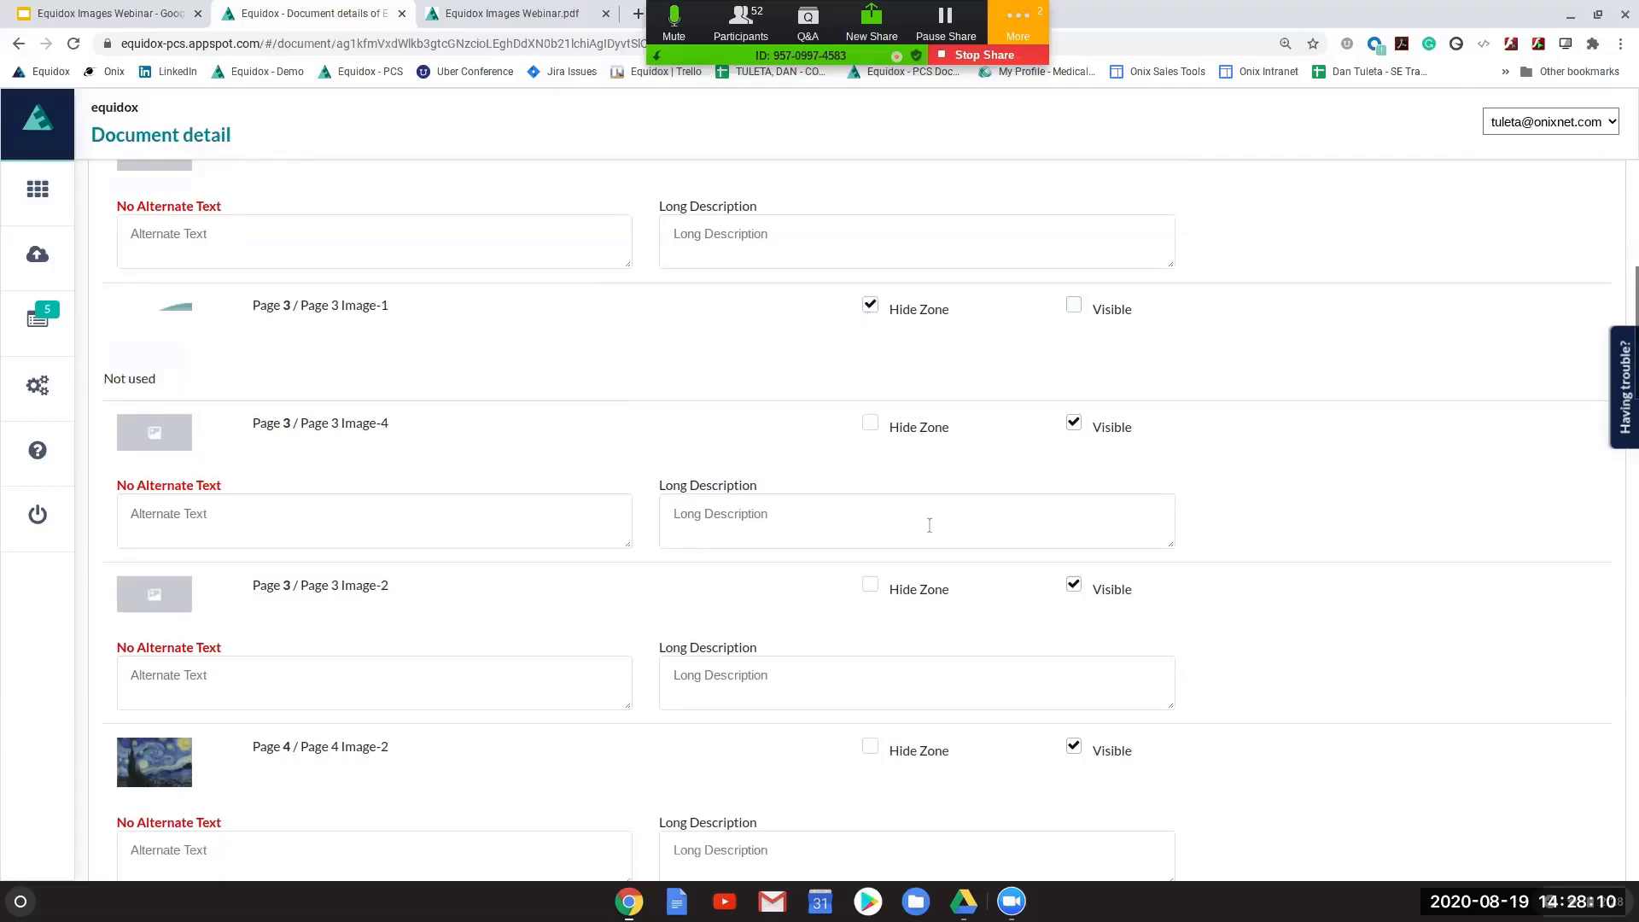
Hide the zones of placeholder images Page 3 Image-2 and Page 3 Image-4, and turn off Visible for both
scroll(929, 526, down, 1)
click(870, 480)
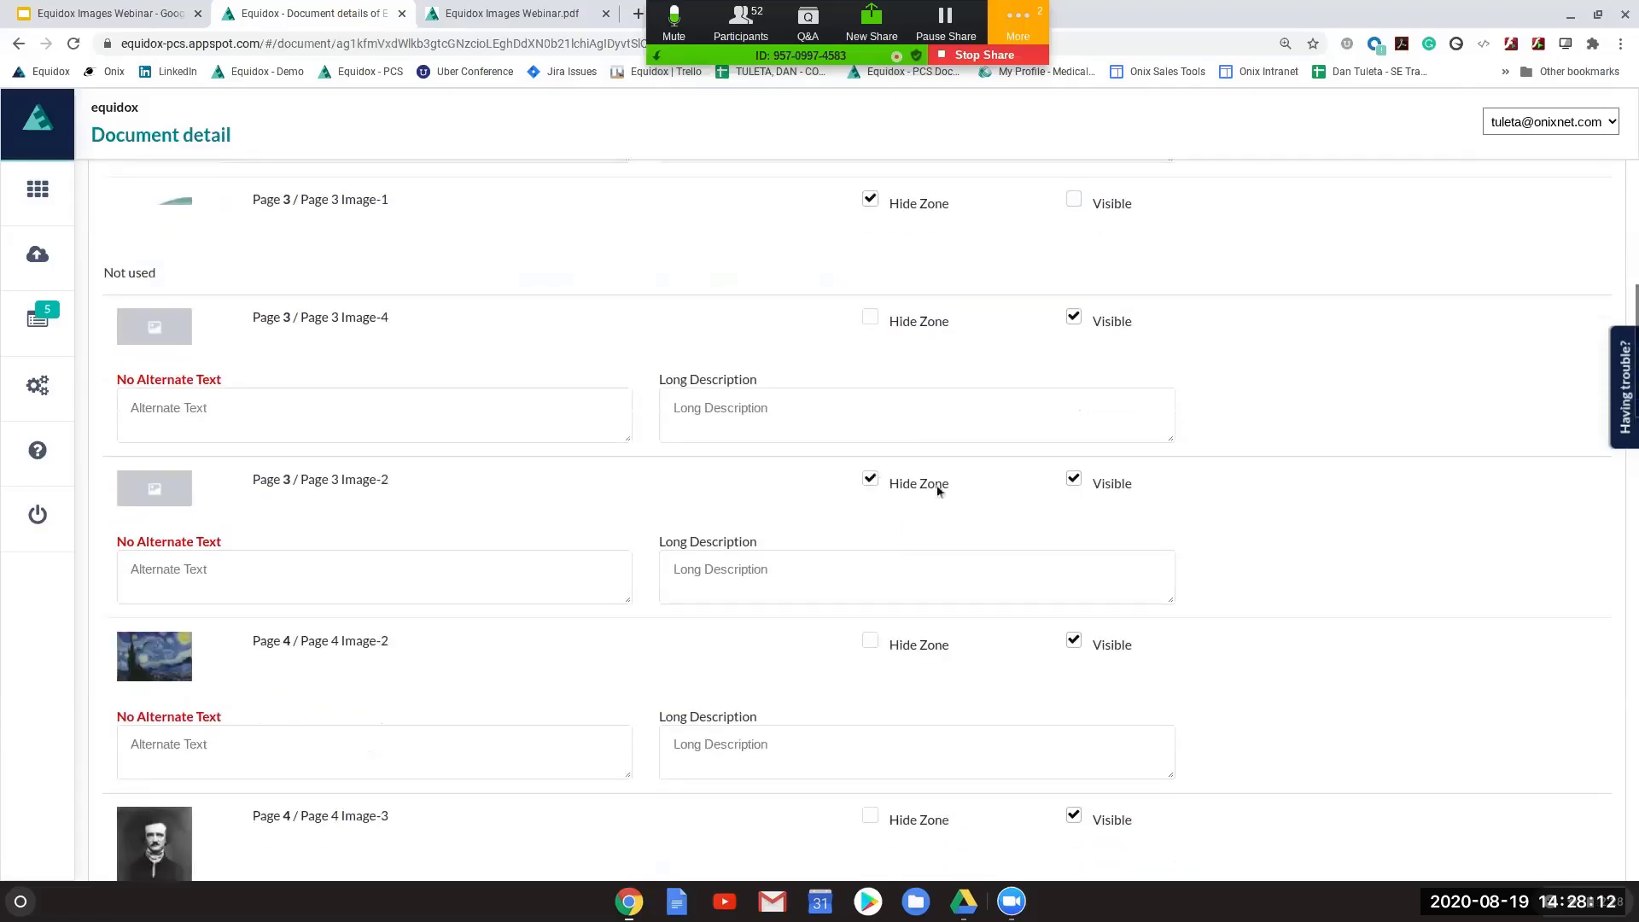
click(1075, 481)
click(895, 322)
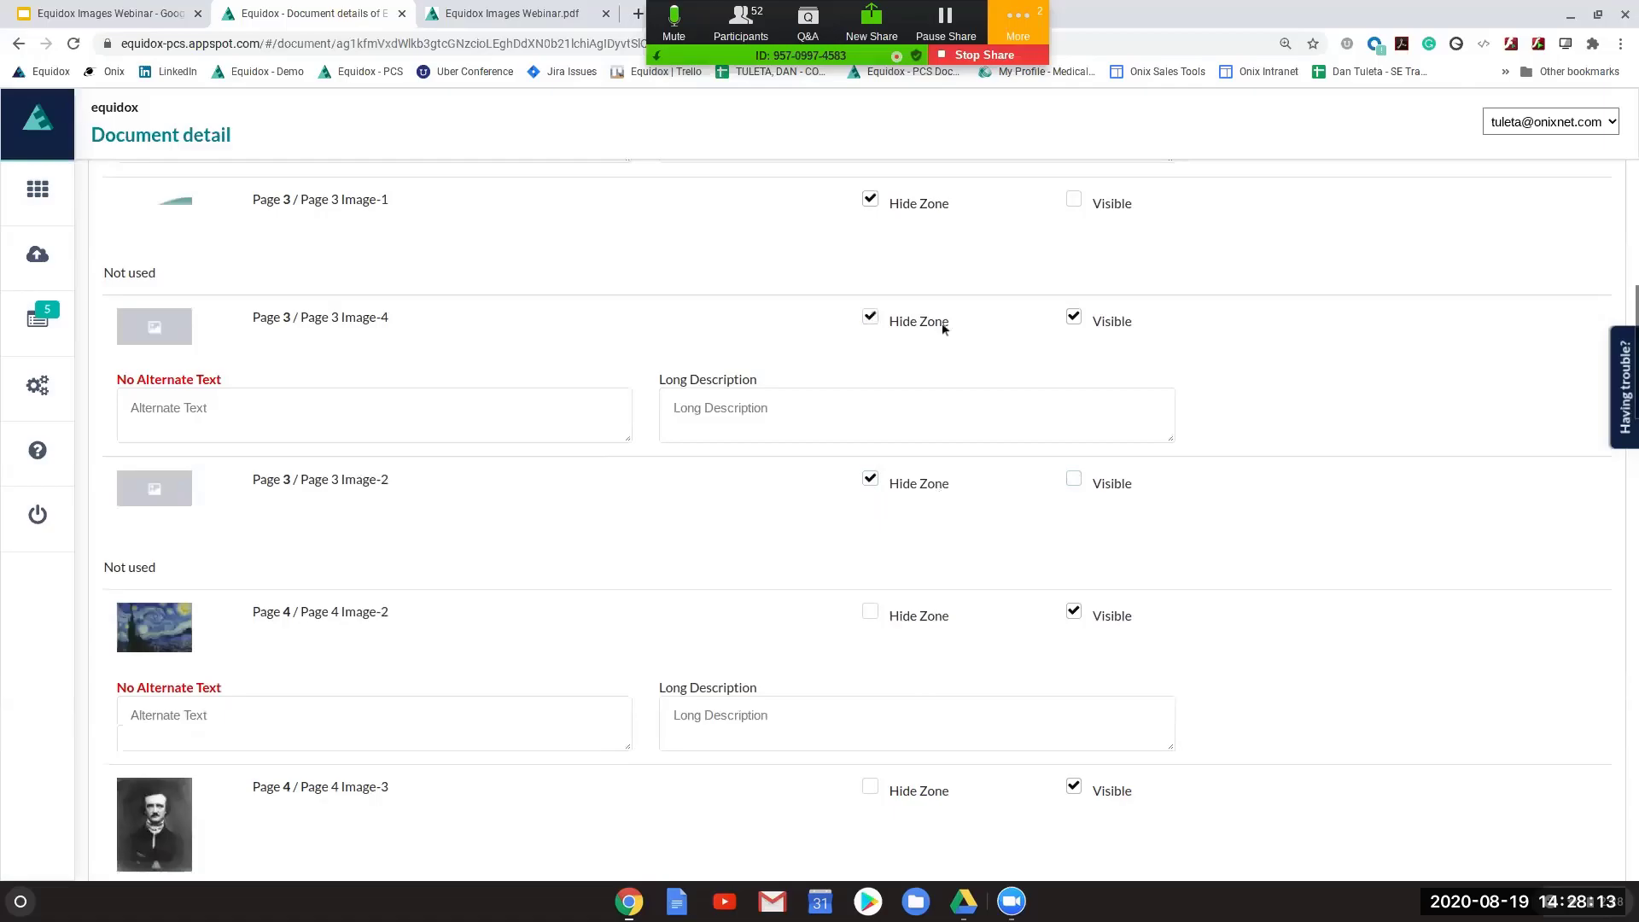
click(1074, 323)
Hide the zones of the green corner graphics on pages 4 and 5, and turn off Visible for both
scroll(881, 513, down, 2)
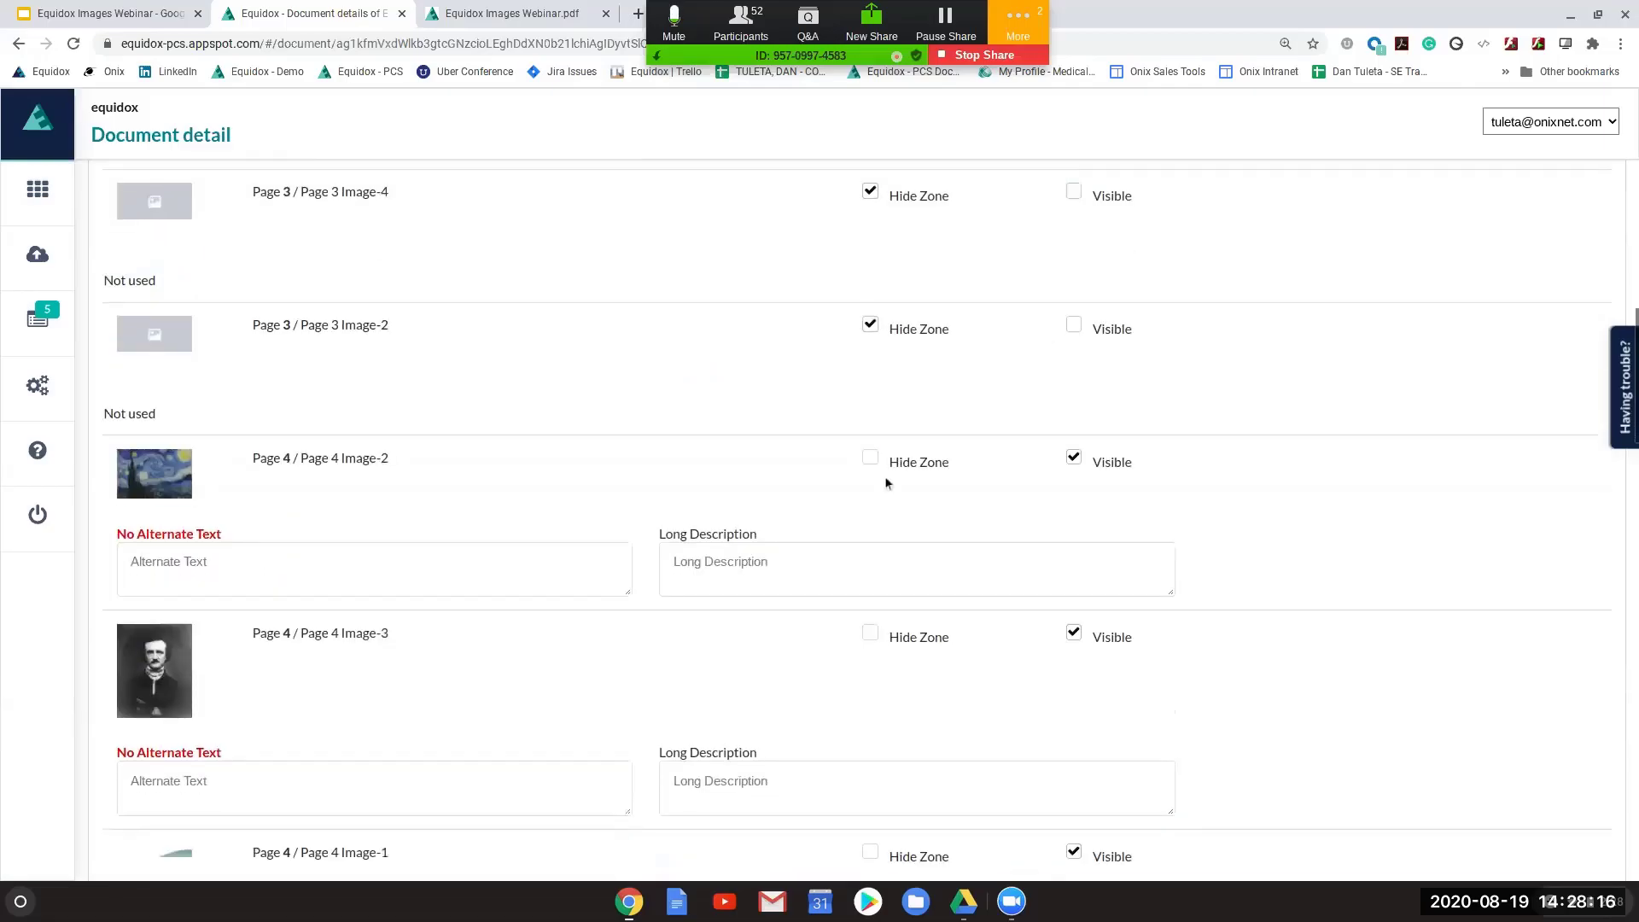
scroll(888, 520, down, 2)
scroll(884, 526, down, 3)
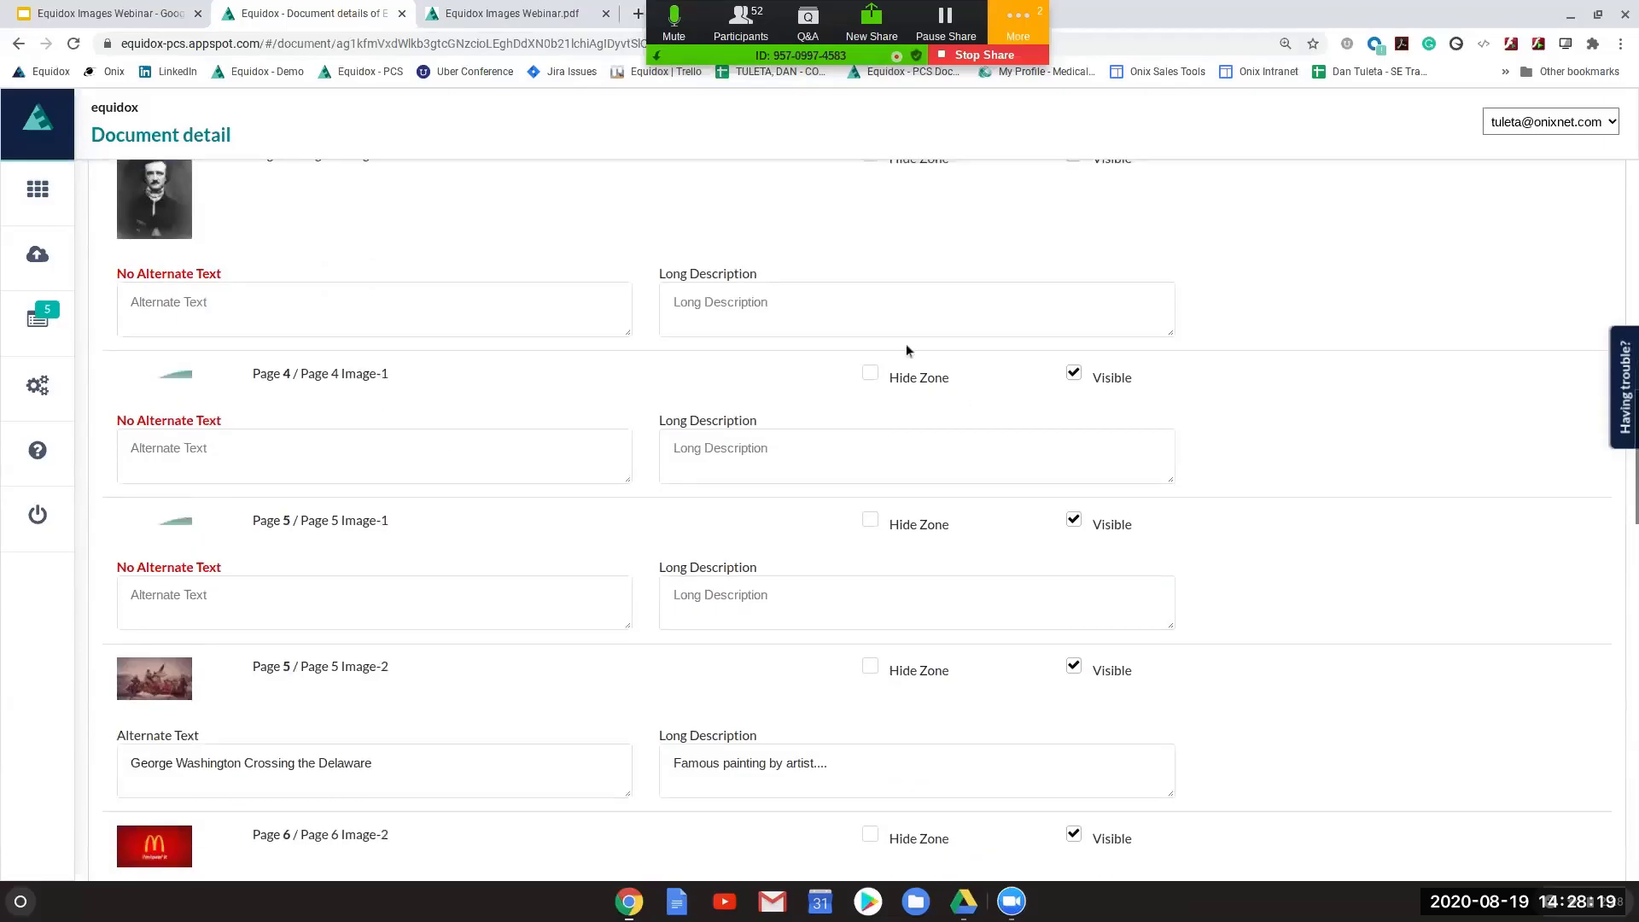
click(871, 374)
click(1073, 374)
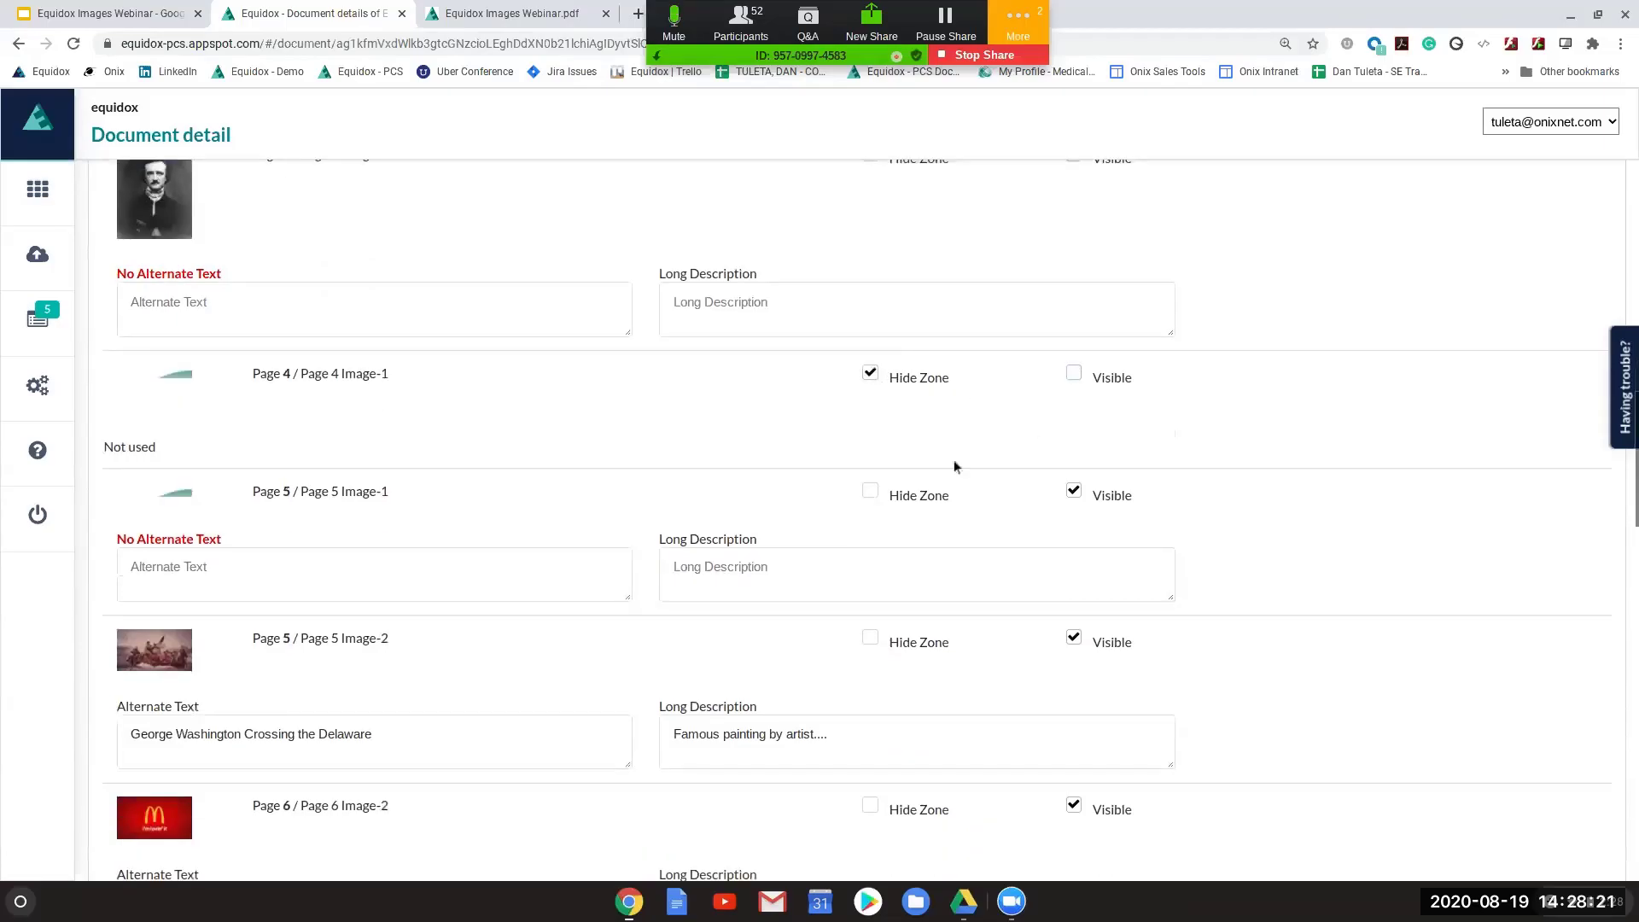
click(869, 493)
click(1074, 492)
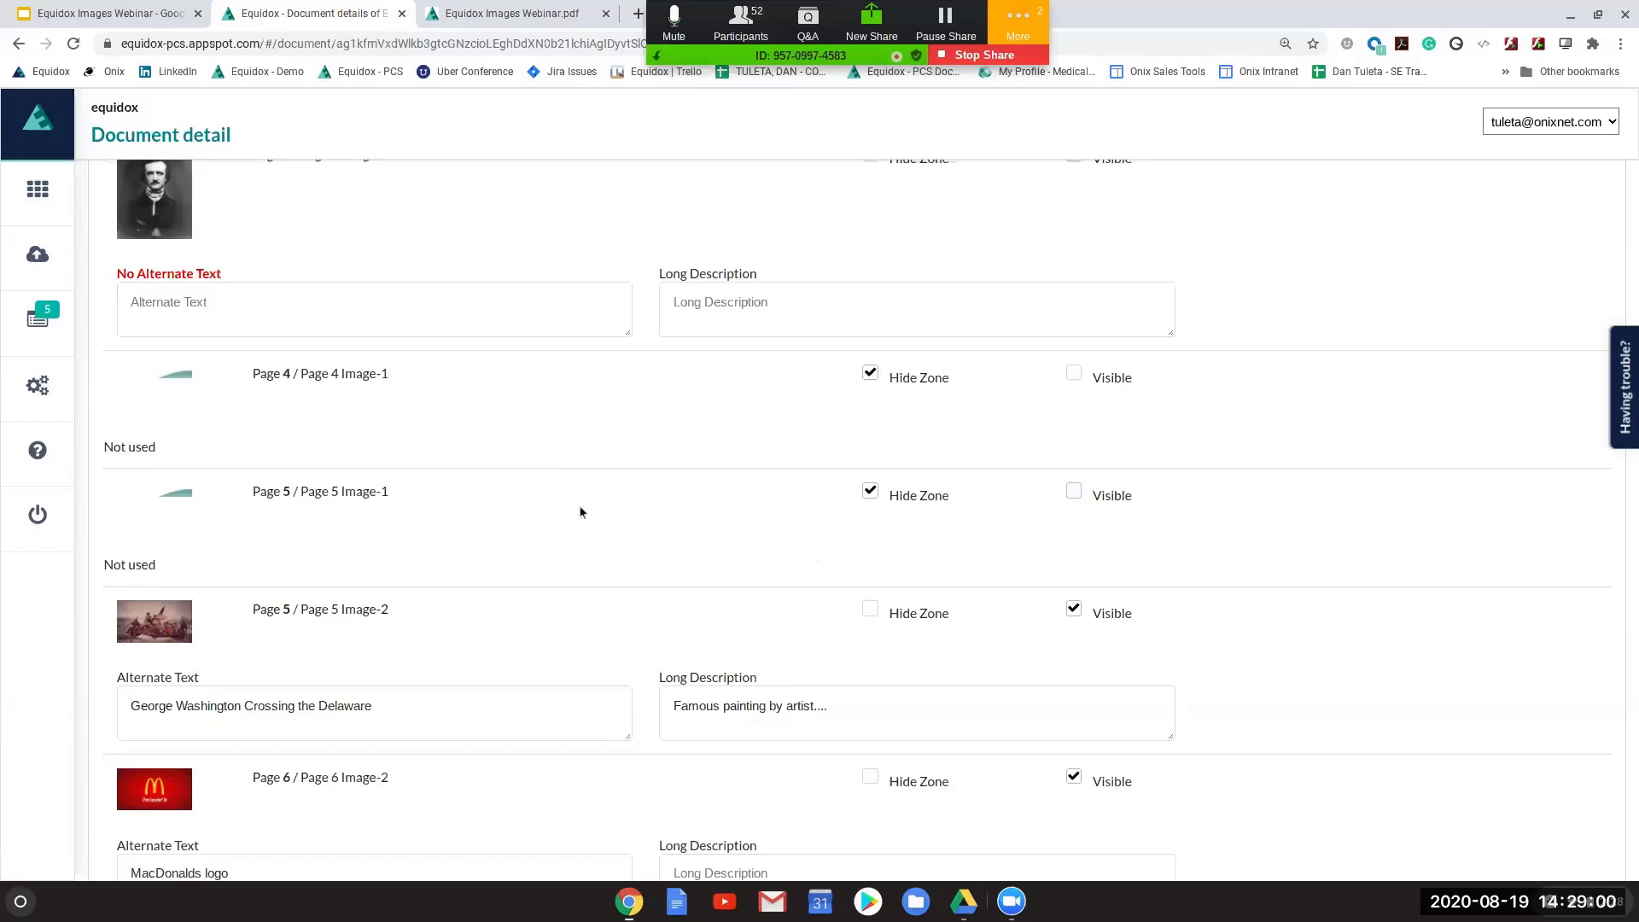
Hide the zones of the green corner graphics on pages 6 and 7, and turn off Visible for both
scroll(597, 503, down, 5)
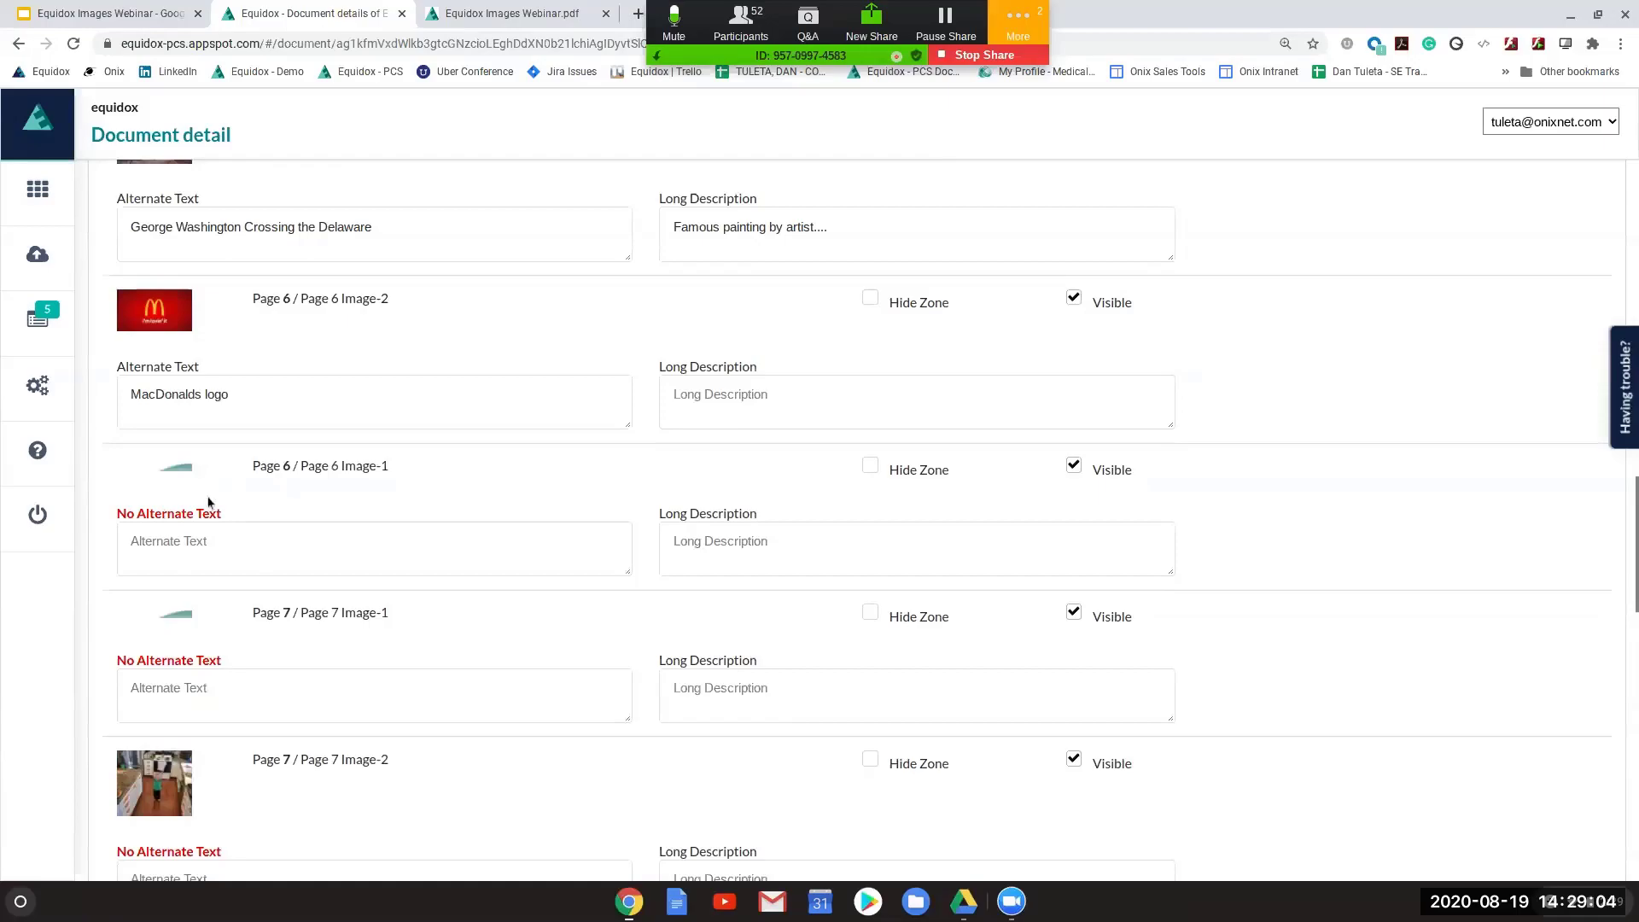
click(160, 555)
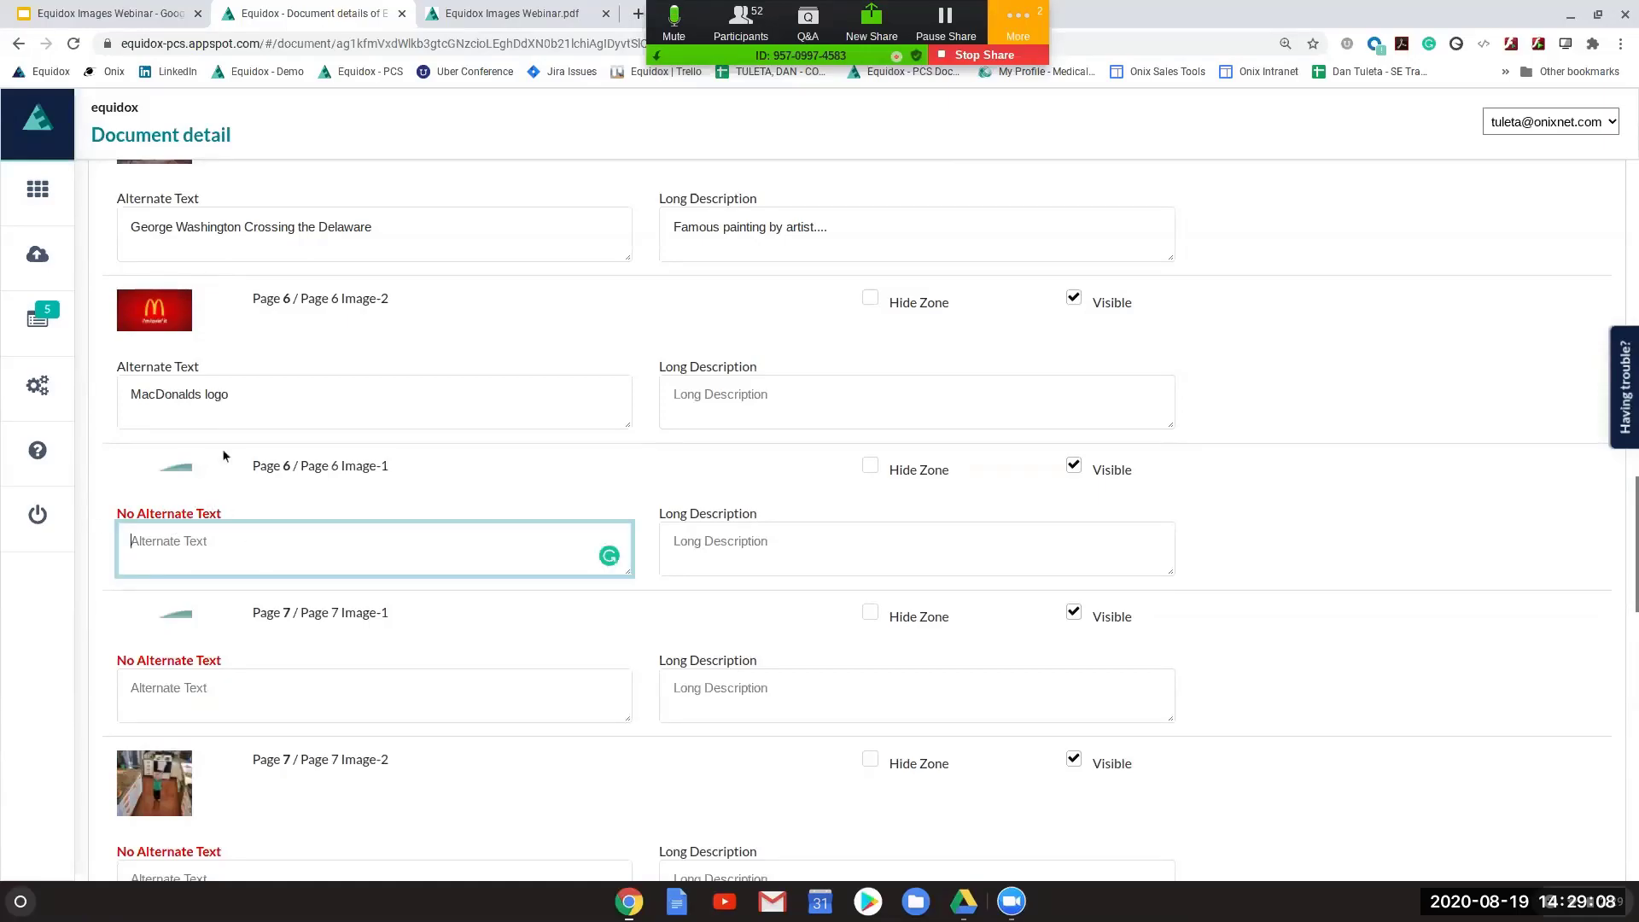
click(872, 465)
click(1074, 466)
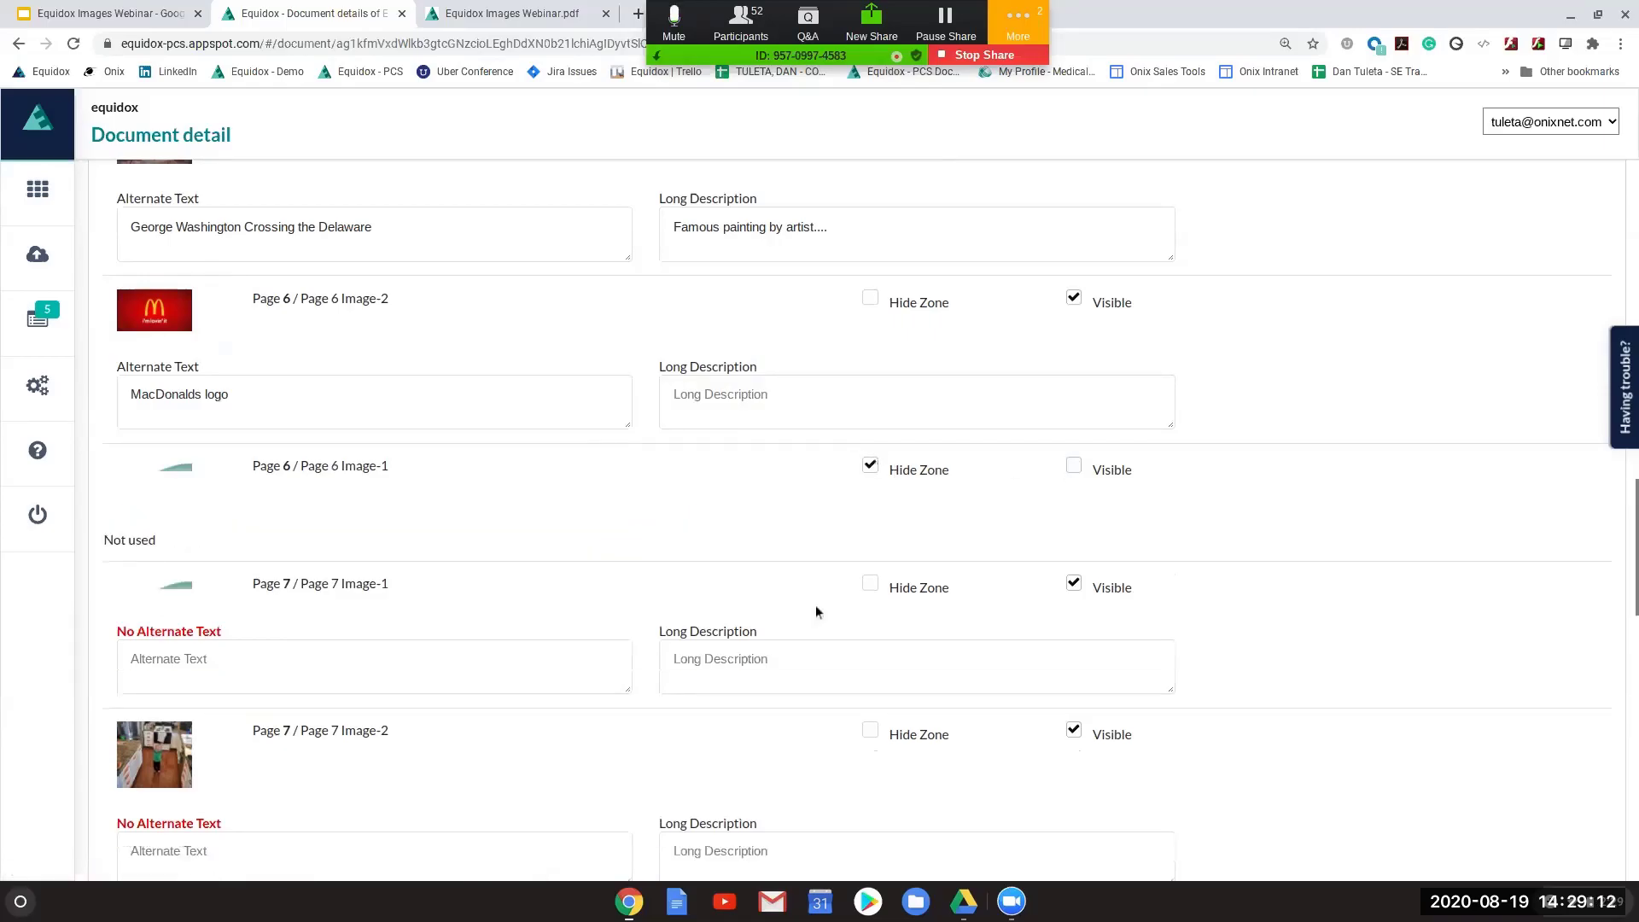
click(871, 584)
click(1073, 584)
Save the changed zone and visibility settings of the image list
scroll(1053, 584, up, 10)
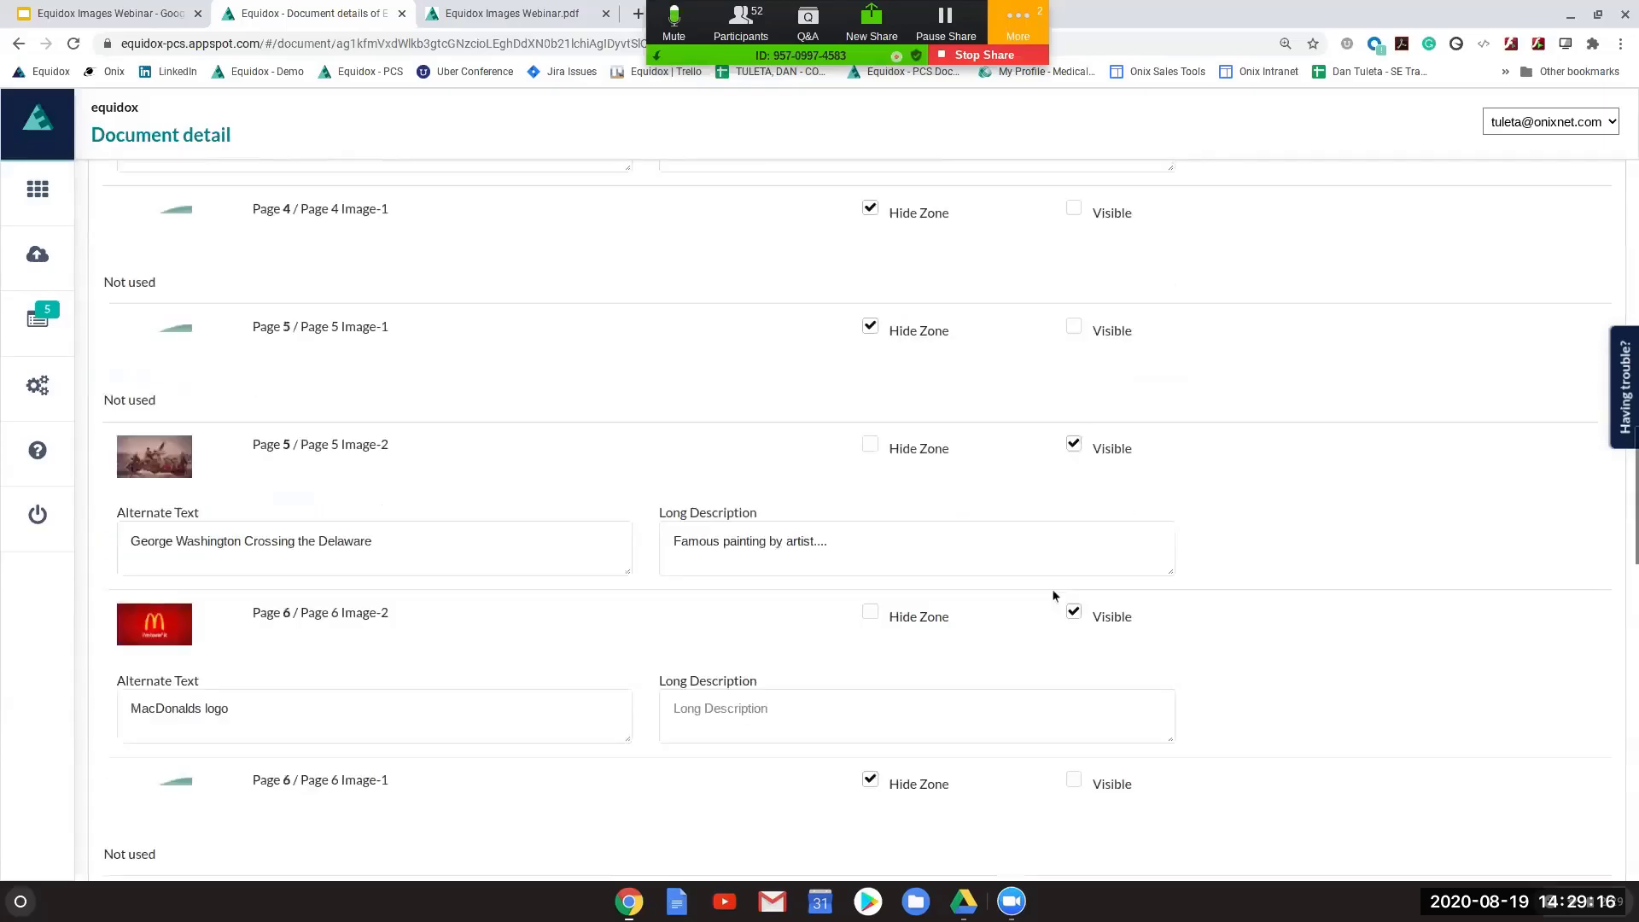
scroll(1324, 499, up, 5)
click(1590, 540)
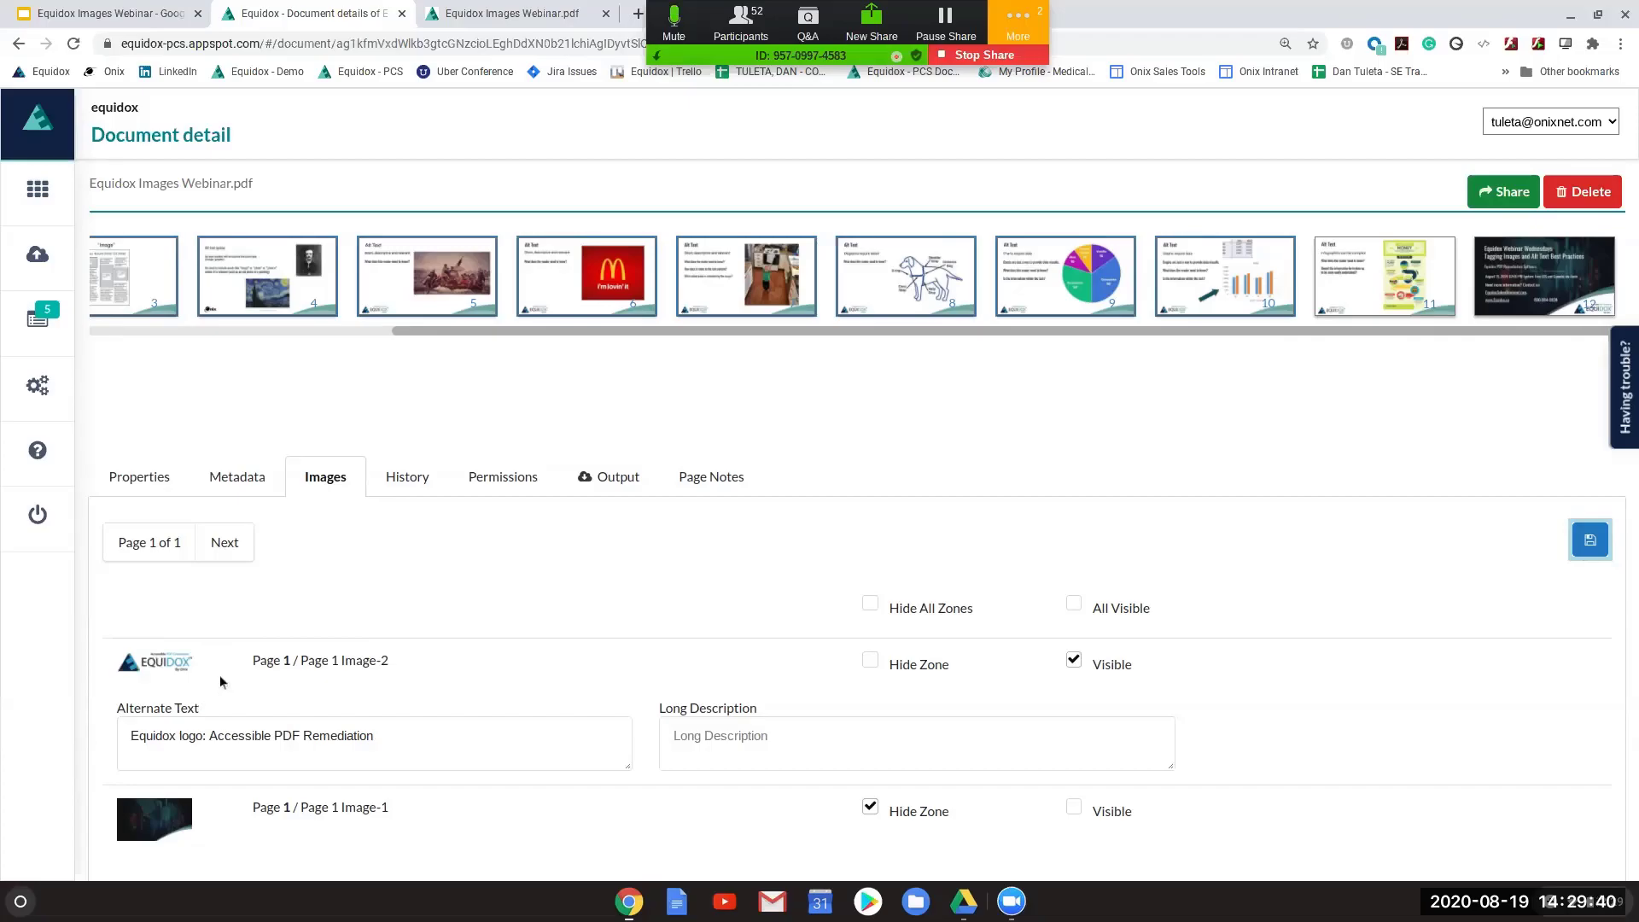
Try Hide All Zones on the whole image list, turn it back off, and return to the page 1 logo's alternate text
scroll(459, 658, down, 2)
click(444, 613)
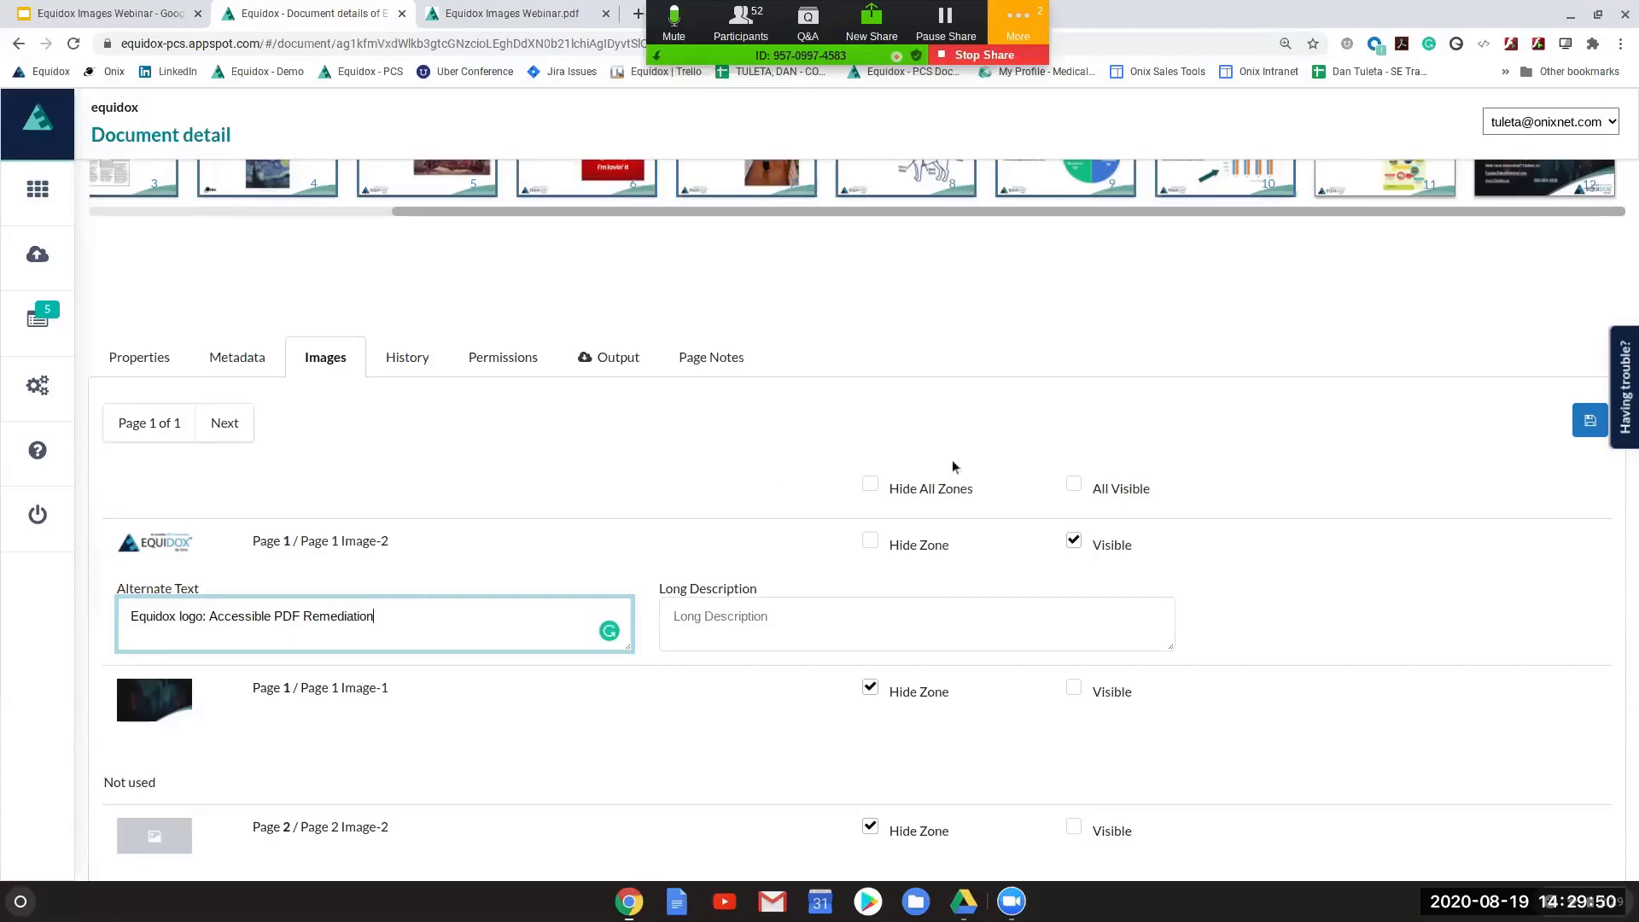
click(871, 485)
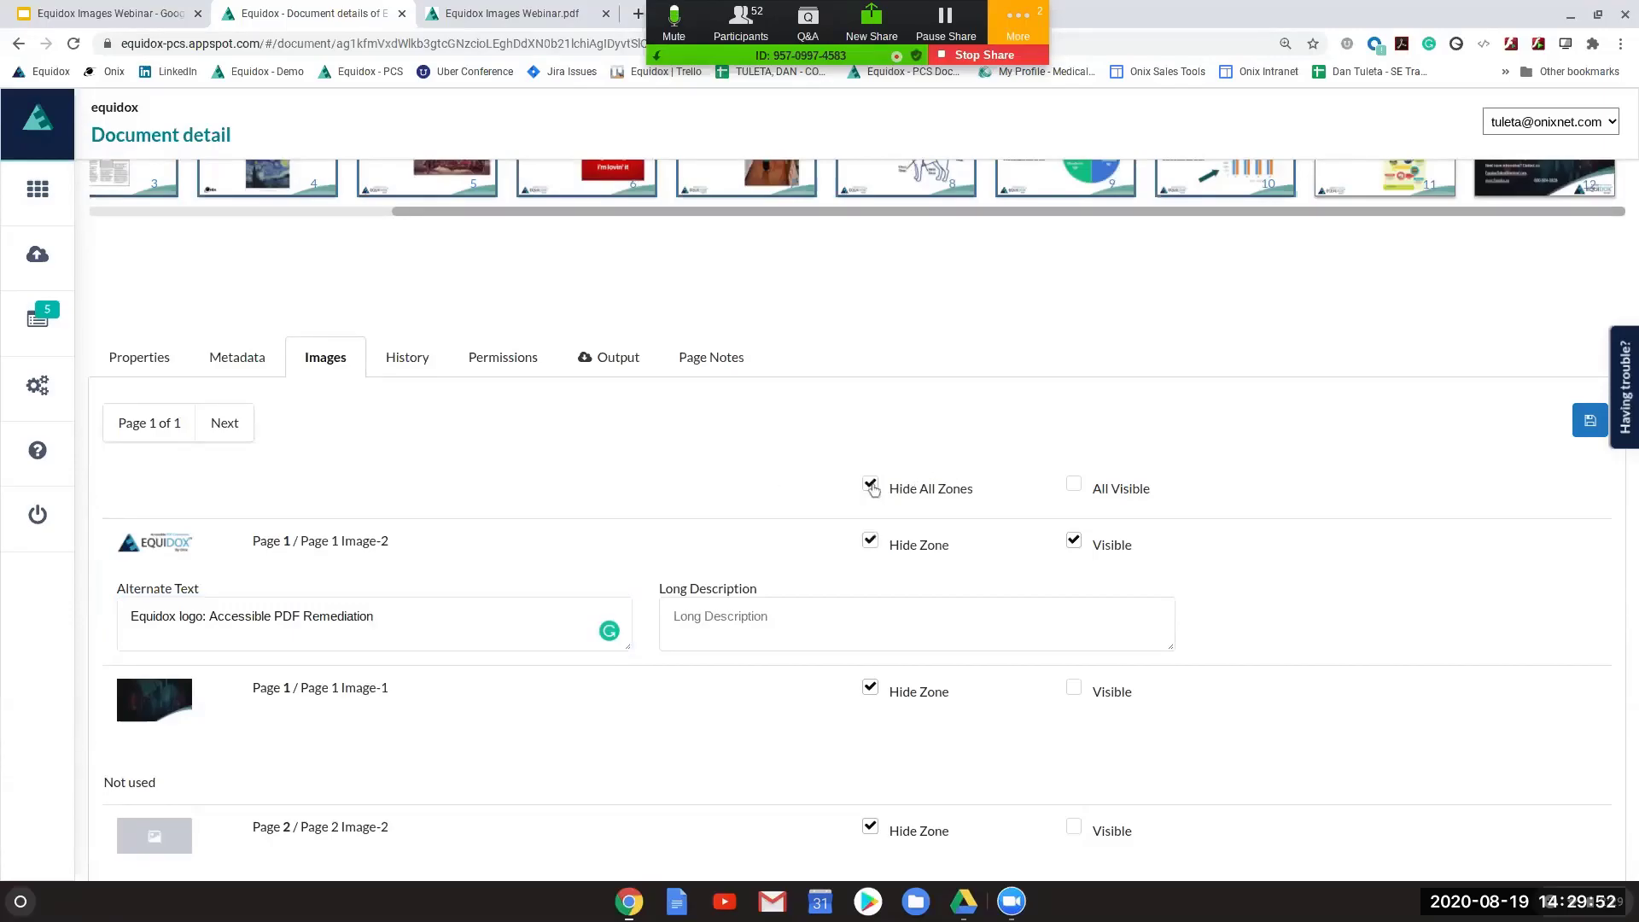
click(871, 485)
click(380, 623)
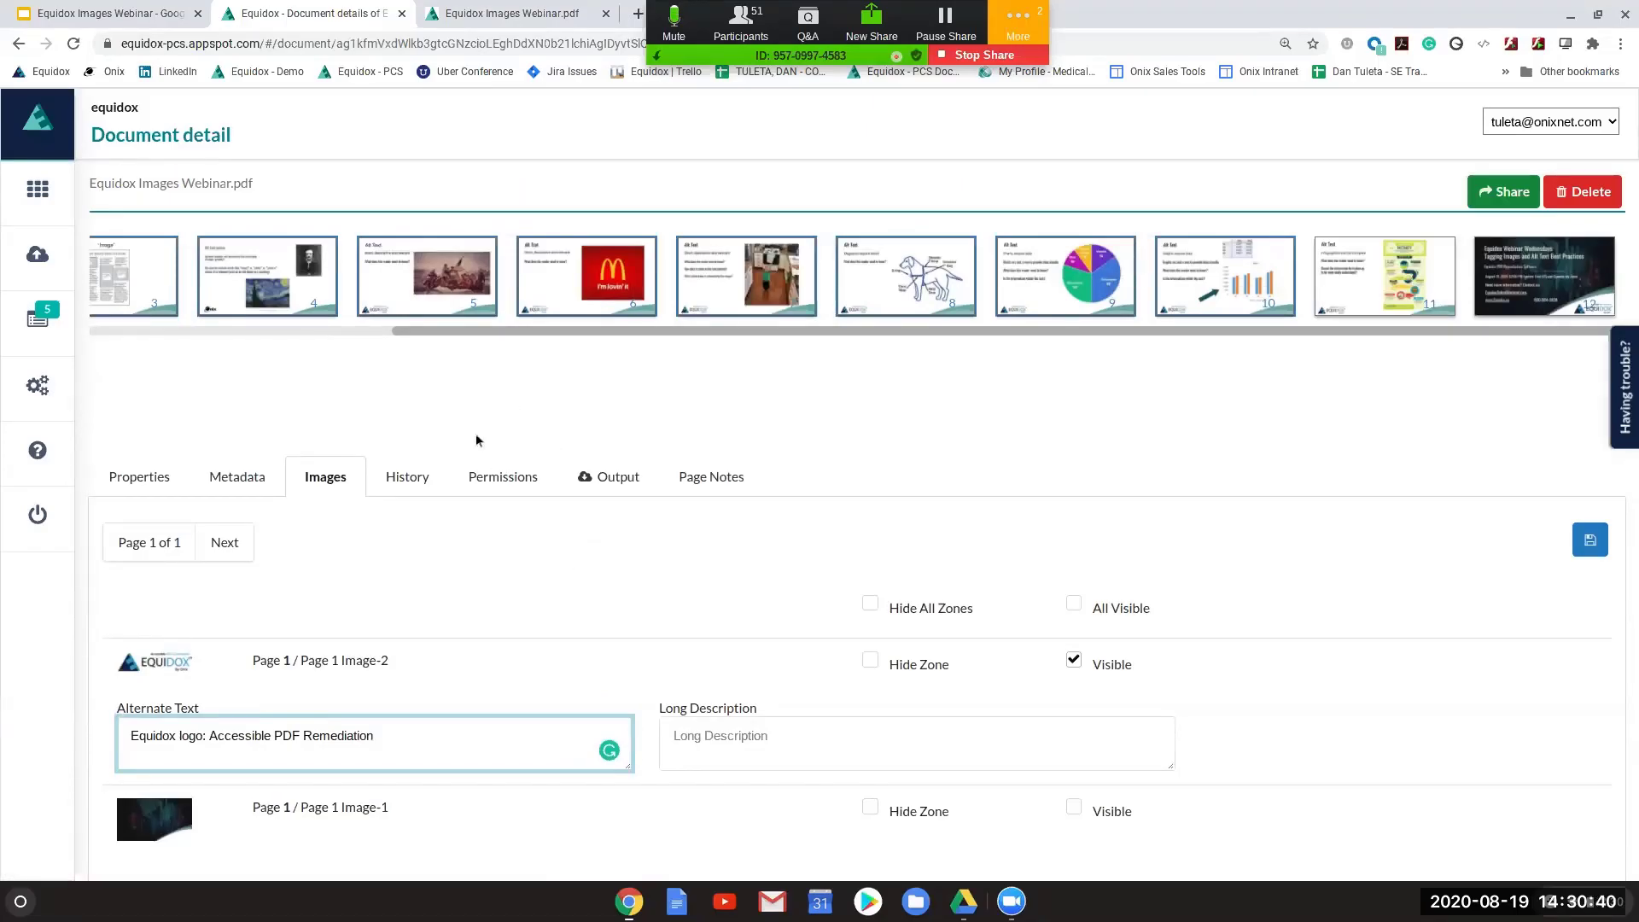
Switch to the Equidox Images Webinar presentation in Google Slides and select slide 12, the closing slide
click(115, 19)
scroll(101, 683, down, 5)
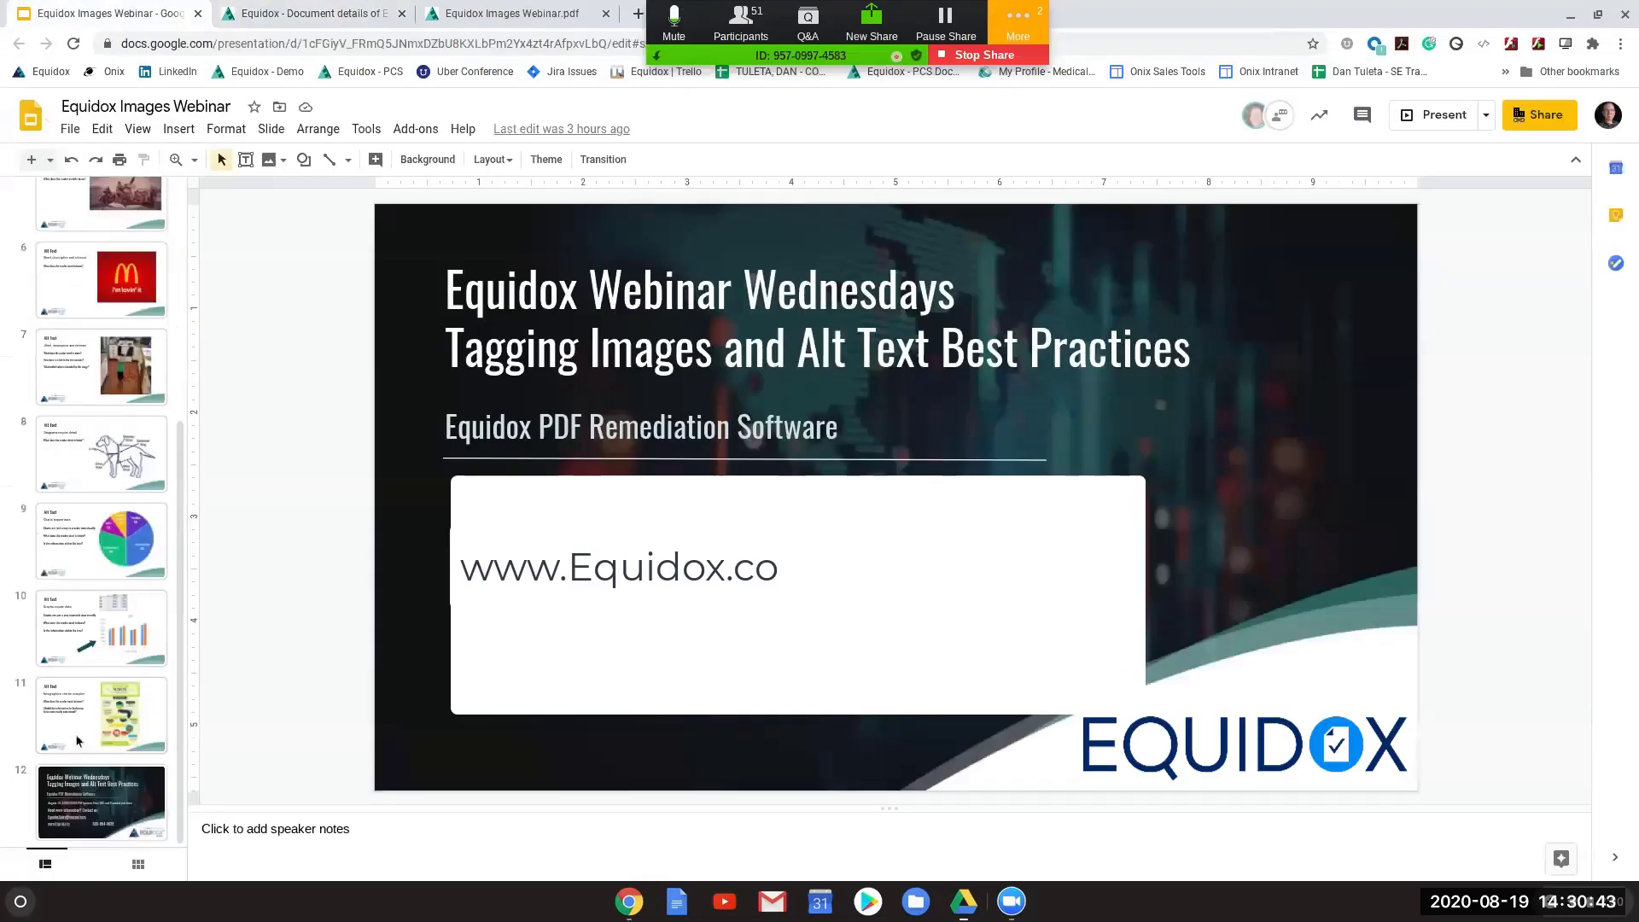
click(124, 800)
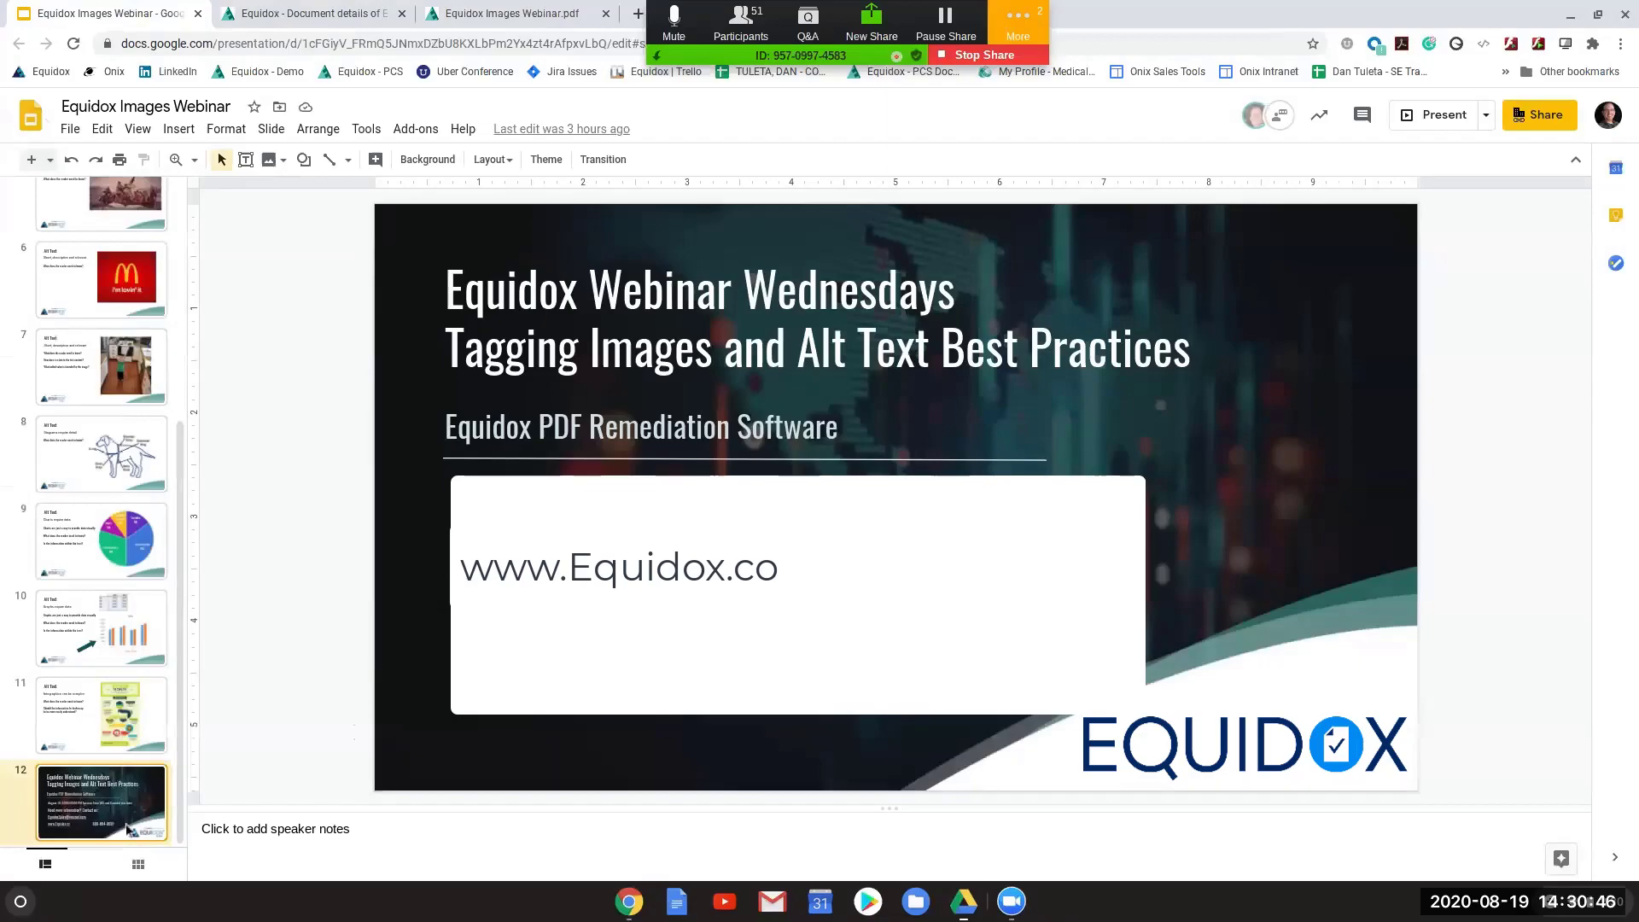